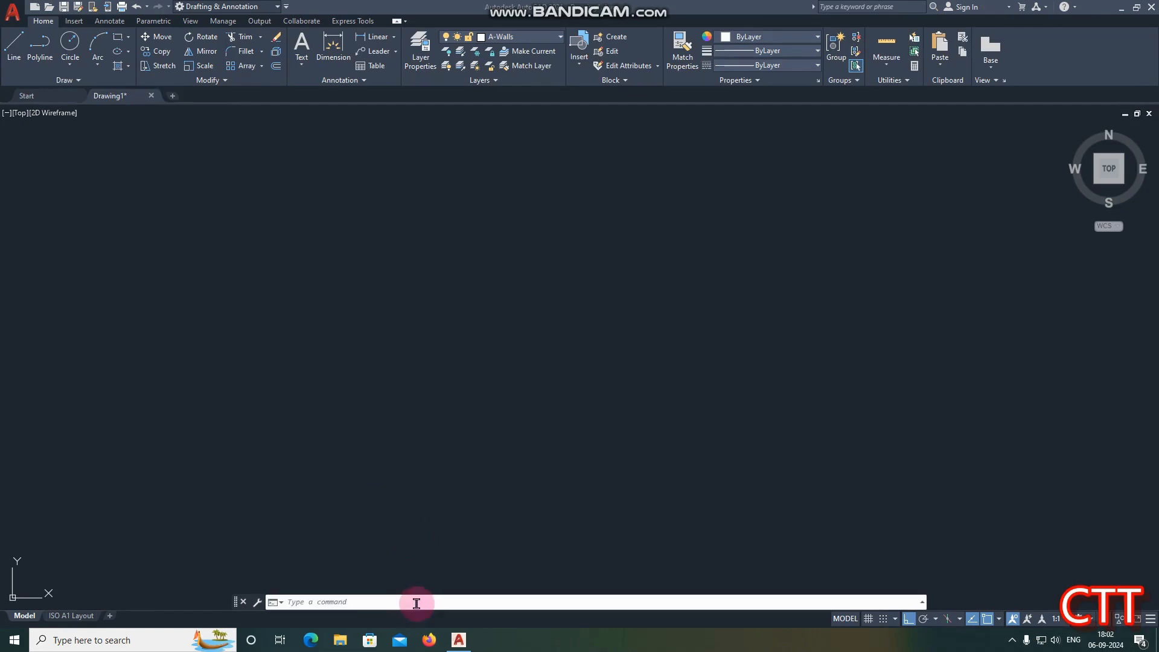
Draw a rectangle 2500 long and 1000 wide using the Dimensions option, extending up and right from its first corner
click(369, 598)
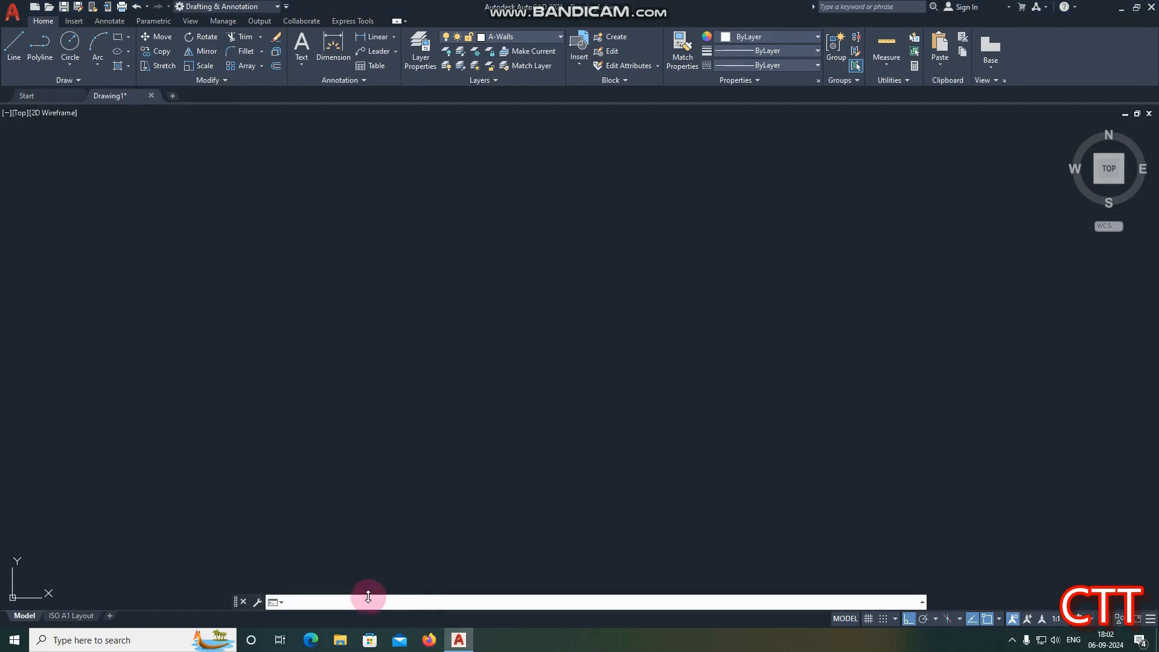
text(REC)
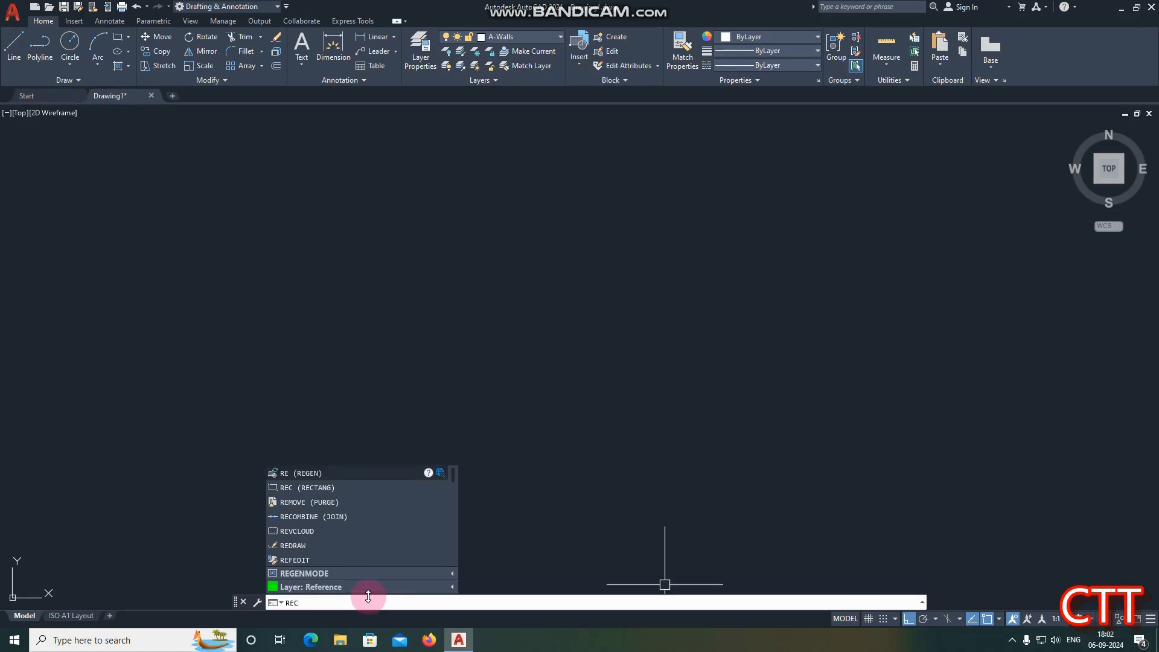
key(Return)
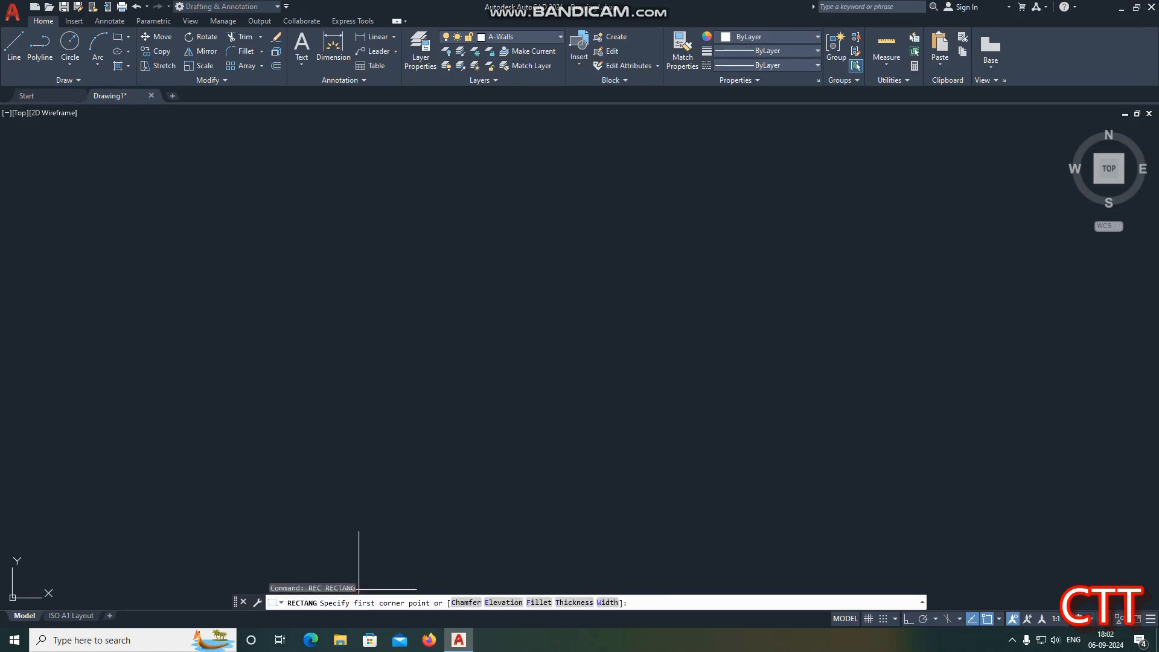
click(276, 202)
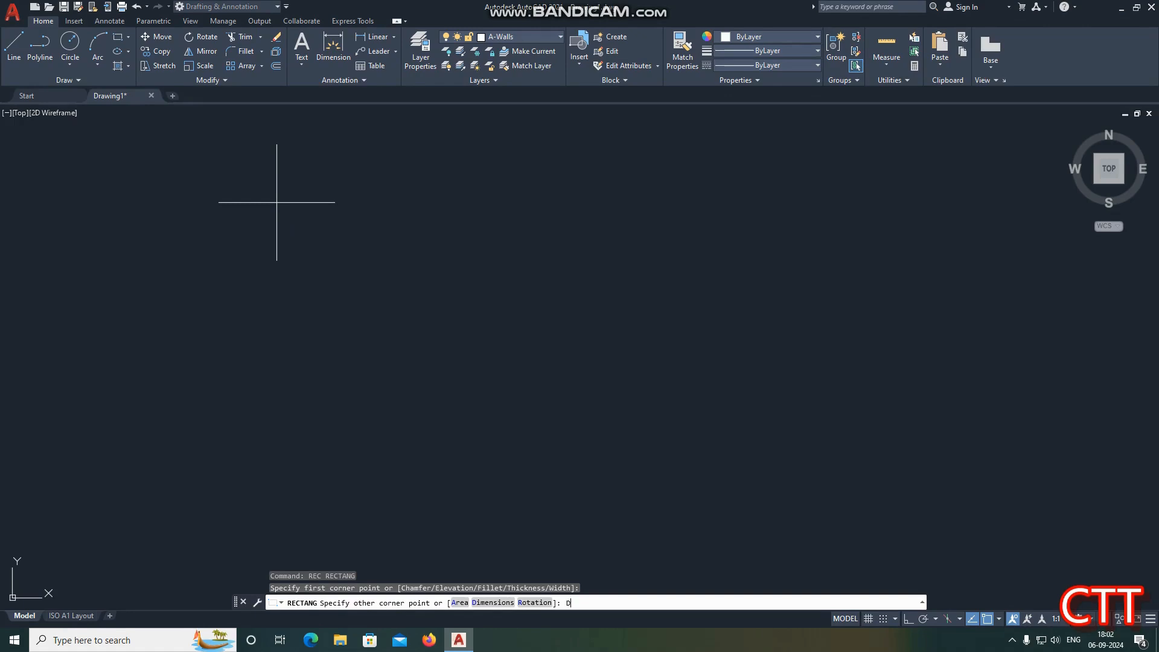
text(D)
key(Return)
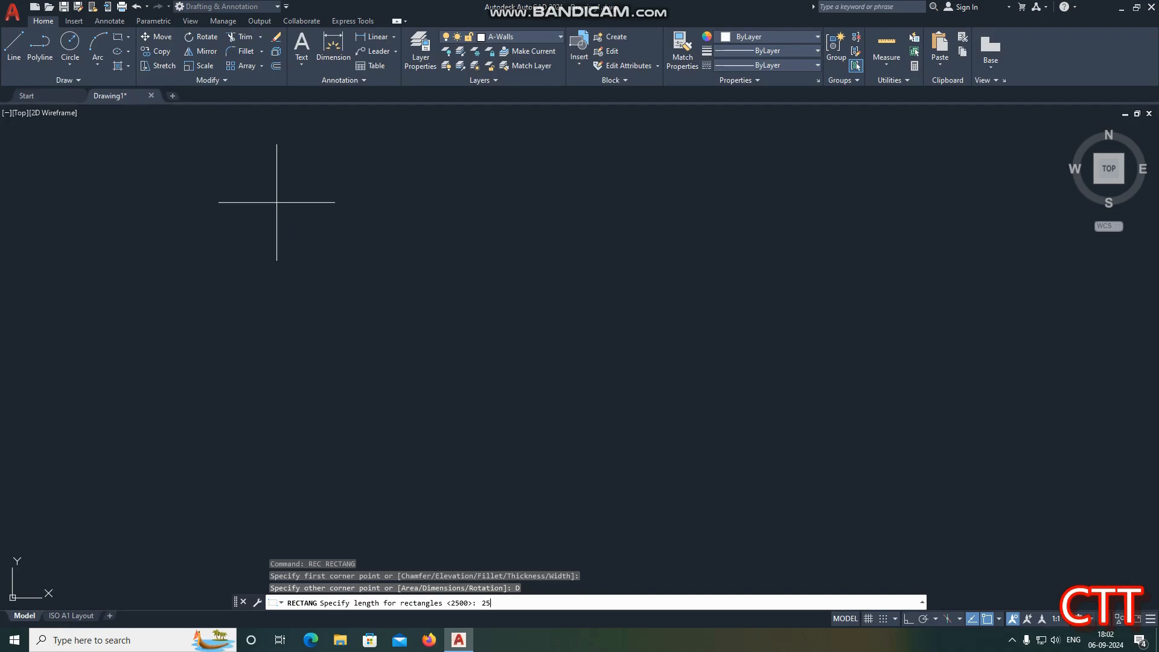
key(Return)
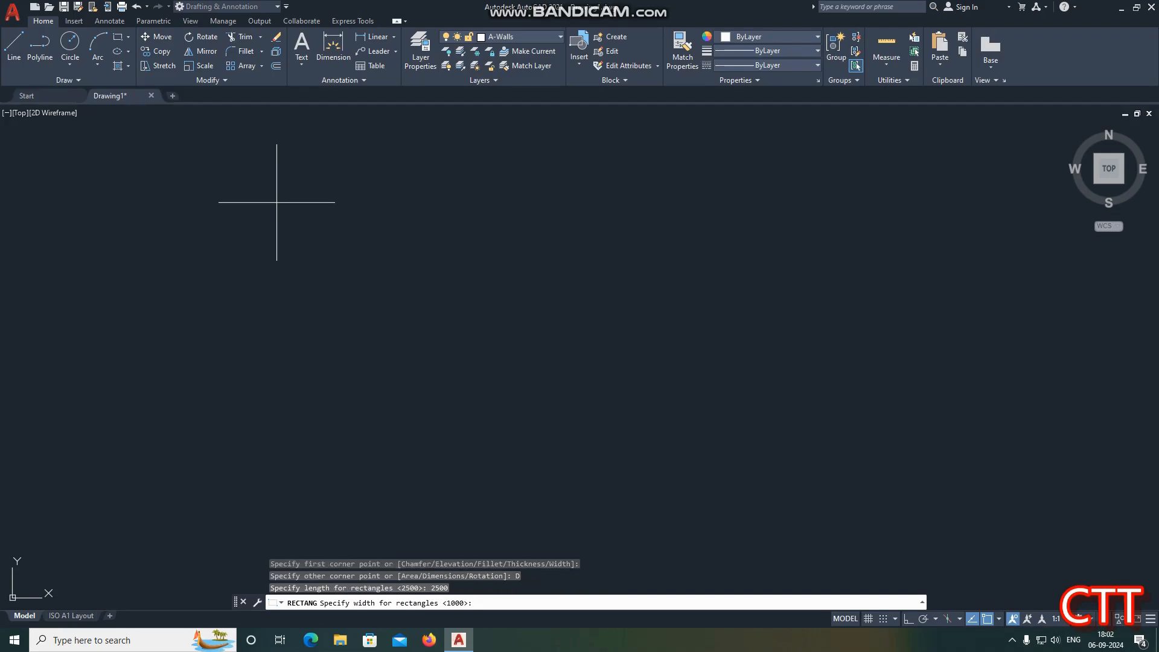
key(Return)
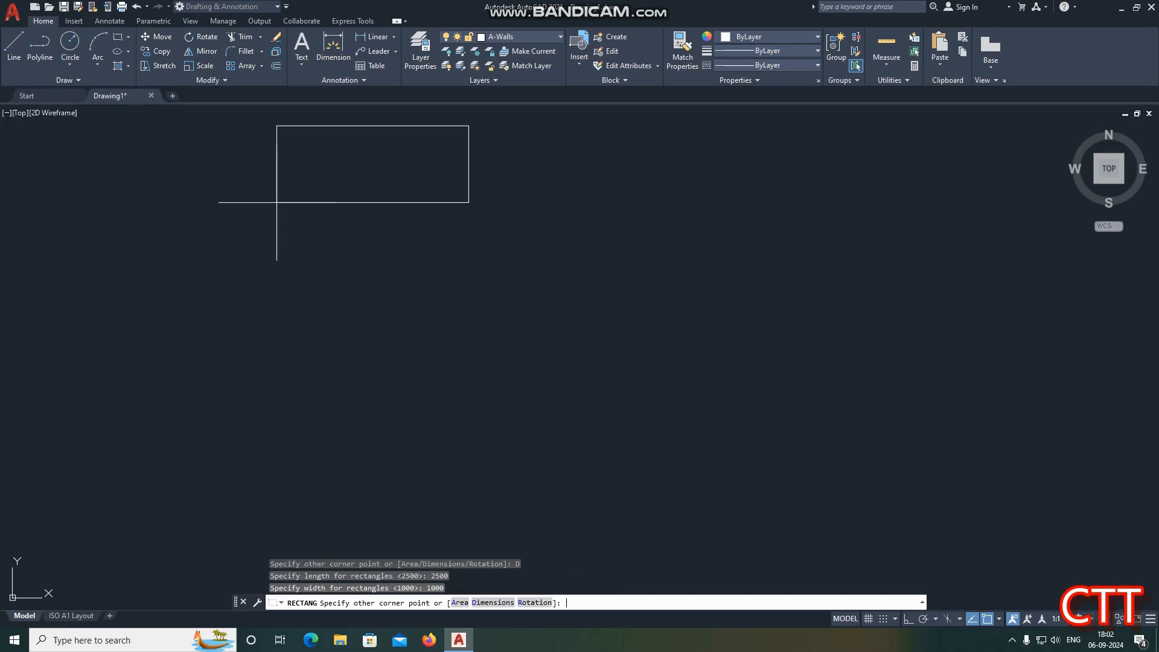
click(292, 197)
Add a linear dimension for the rectangle's long upper edge, placed just above the rectangle
scroll(590, 342, down, 4)
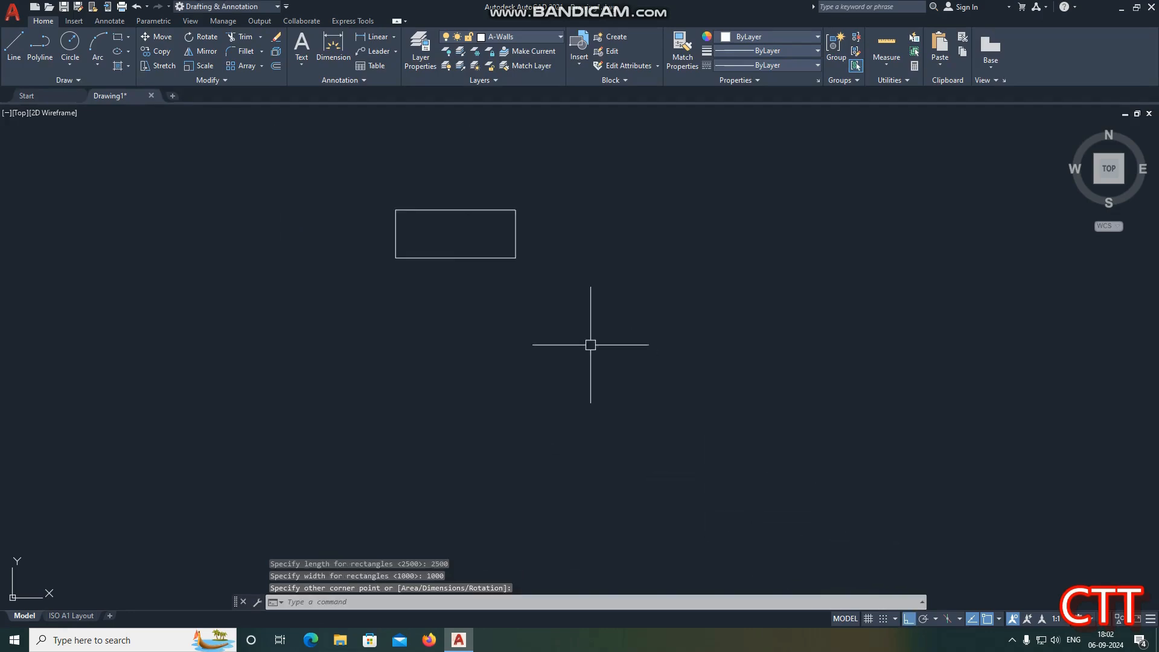
scroll(497, 285, up, 4)
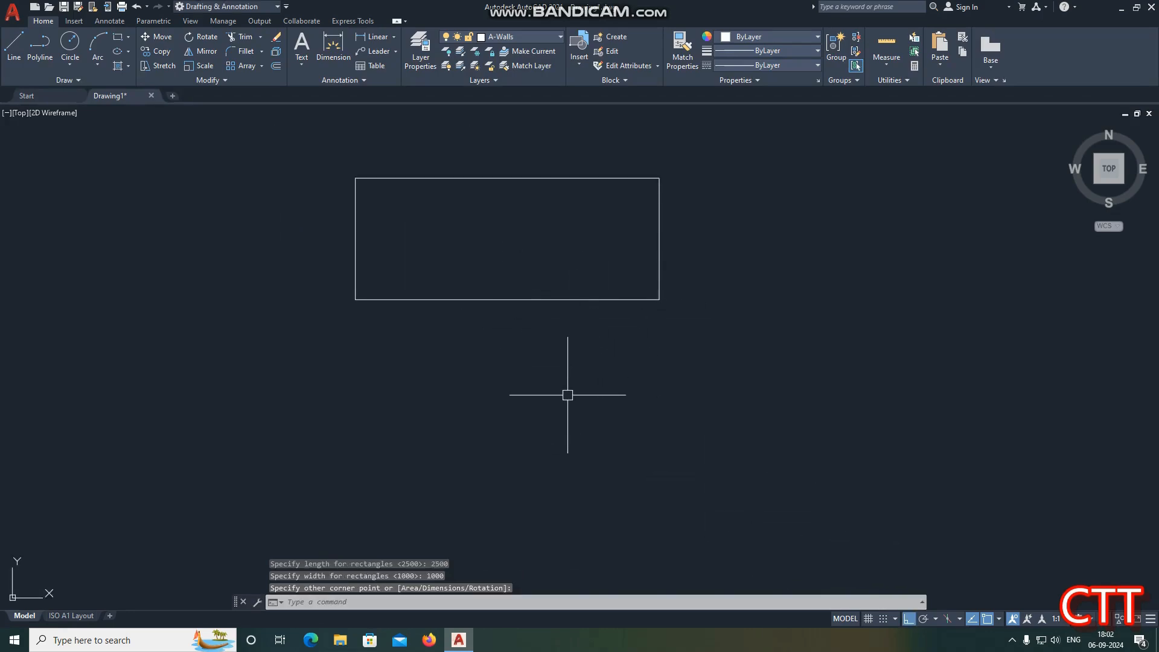
text(DLI)
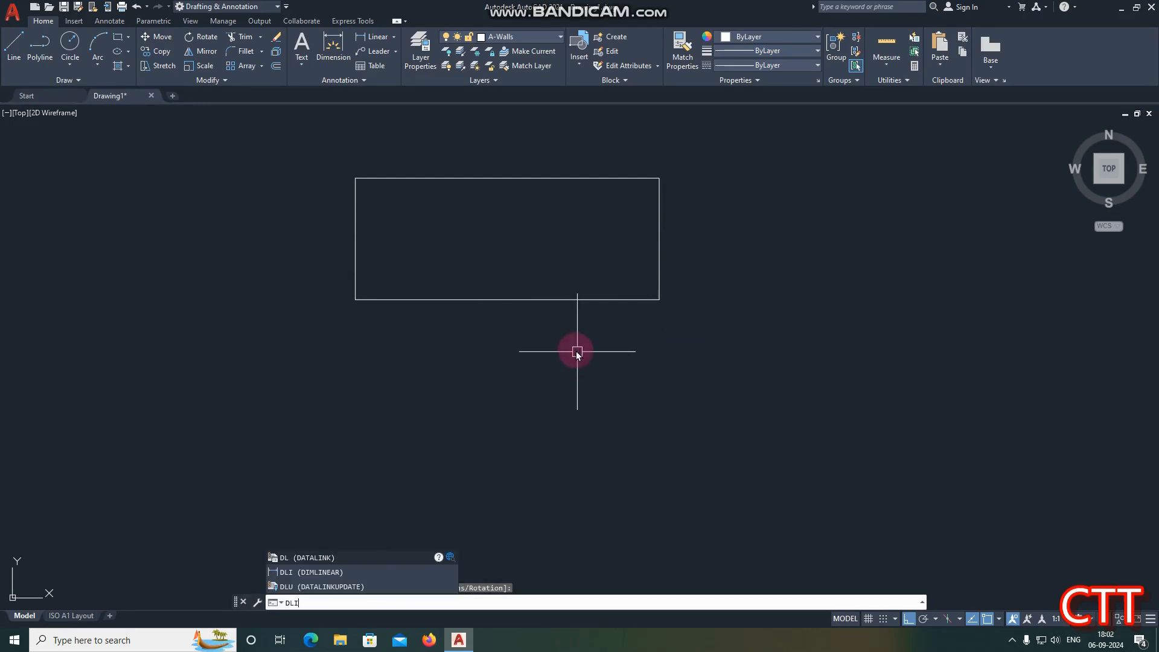
key(Return)
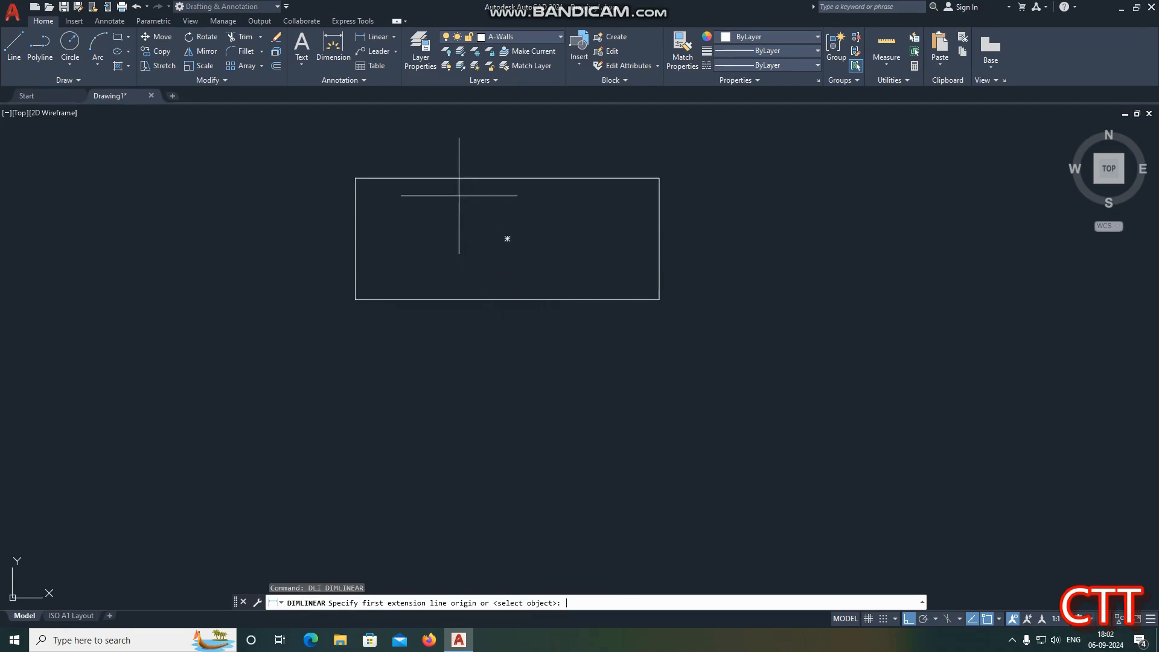
click(452, 176)
click(462, 139)
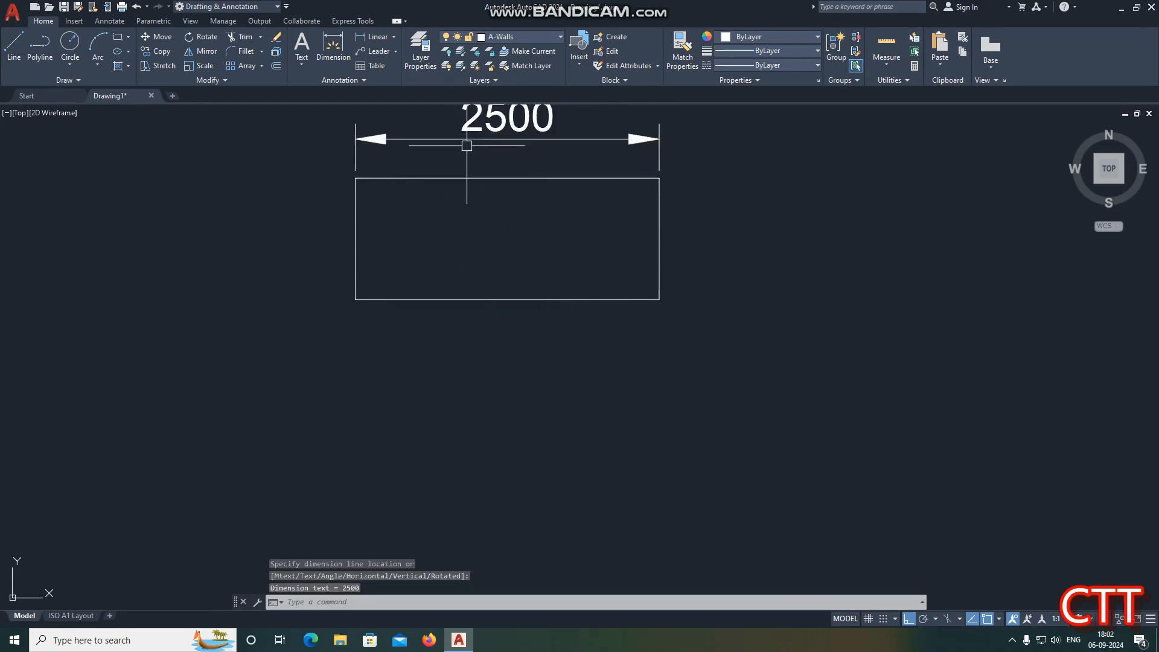
Add a linear dimension for the rectangle's short left edge, placed just outside that edge
scroll(581, 335, down, 2)
scroll(516, 175, up, 4)
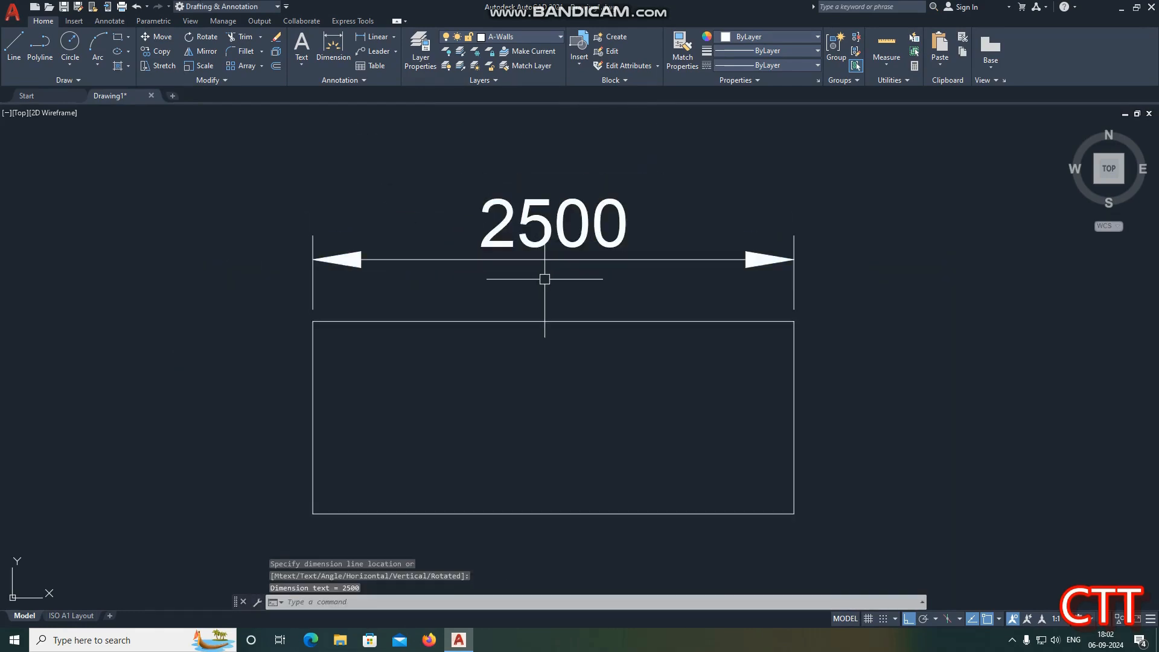
text(DIM)
text(L)
key(Return)
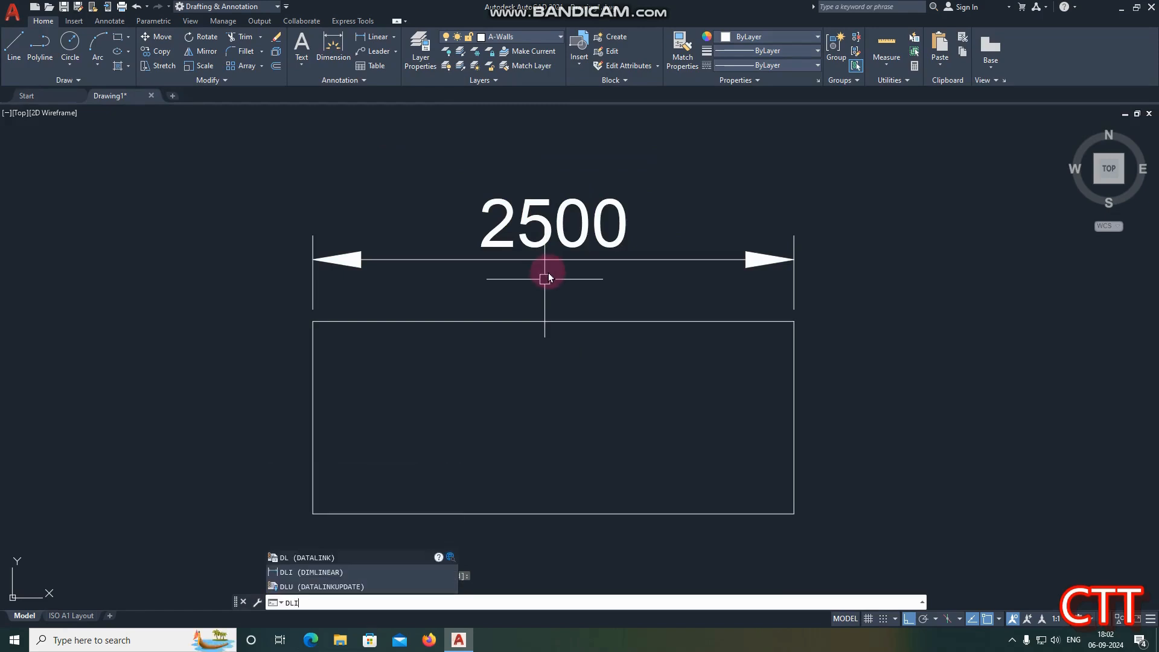
key(Return)
click(312, 426)
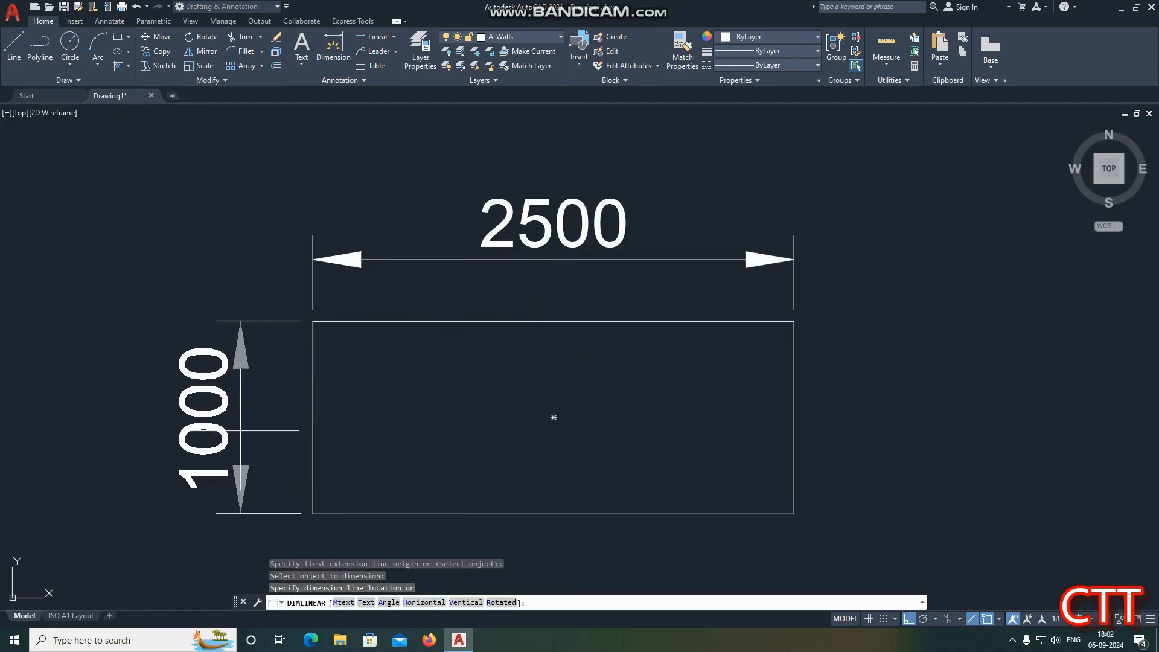
click(239, 428)
key(Escape)
Rotate the rectangle and both its dimensions by 90 degrees about the rectangle's centre
scroll(288, 377, down, 3)
scroll(312, 415, up, 1)
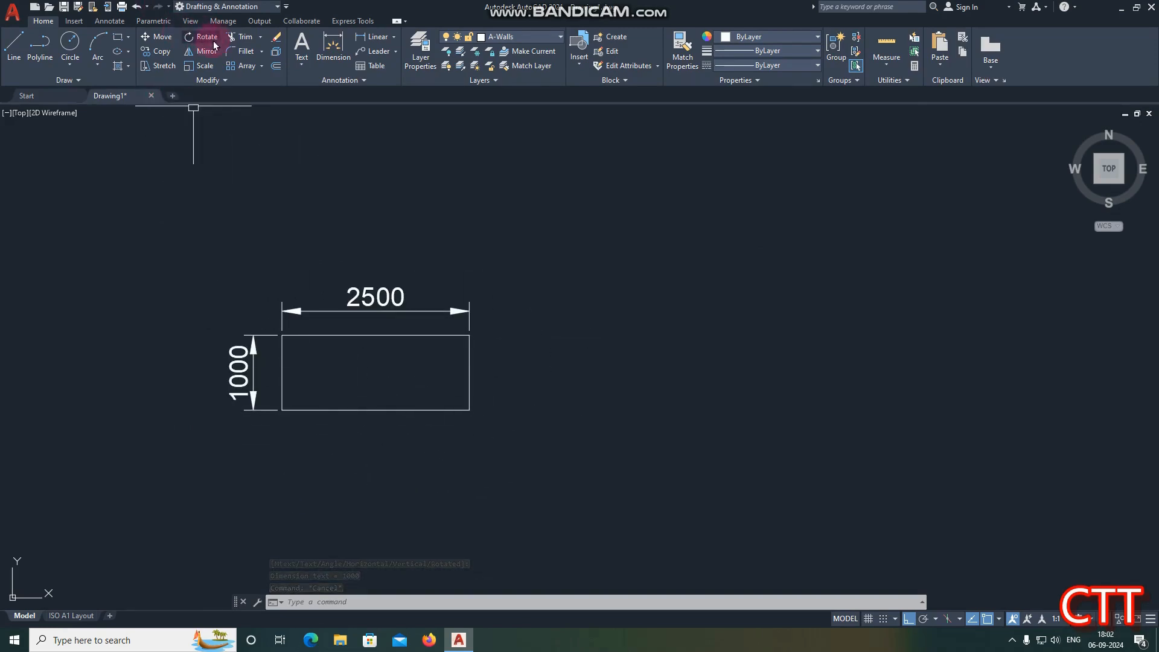
click(321, 604)
text(R)
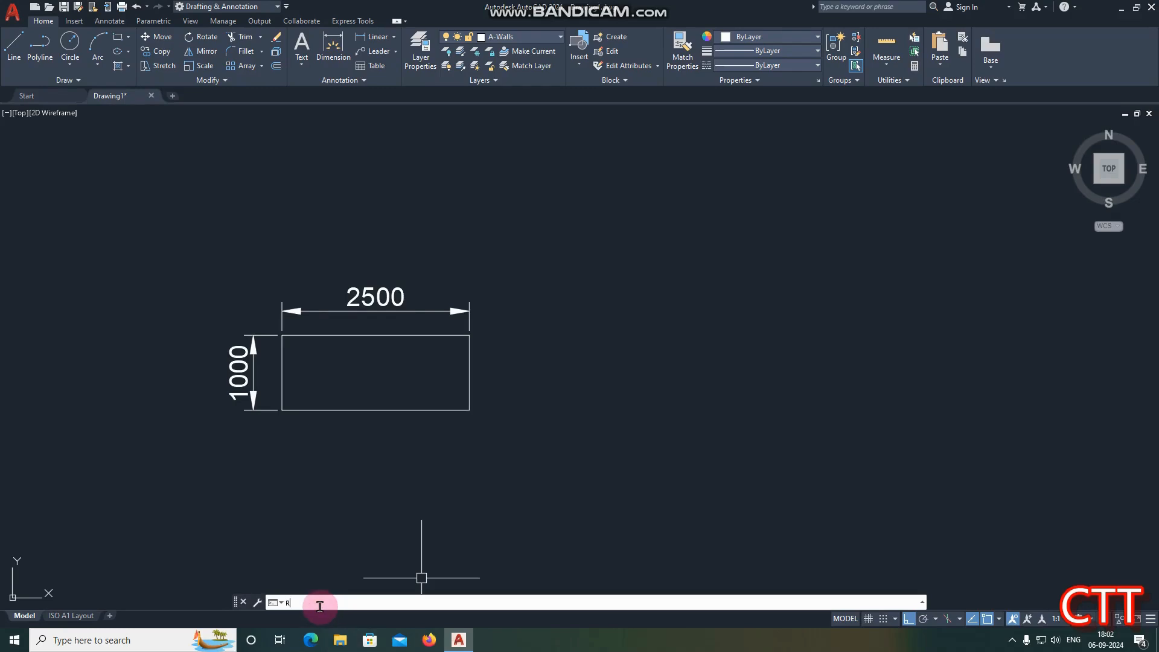
text(O)
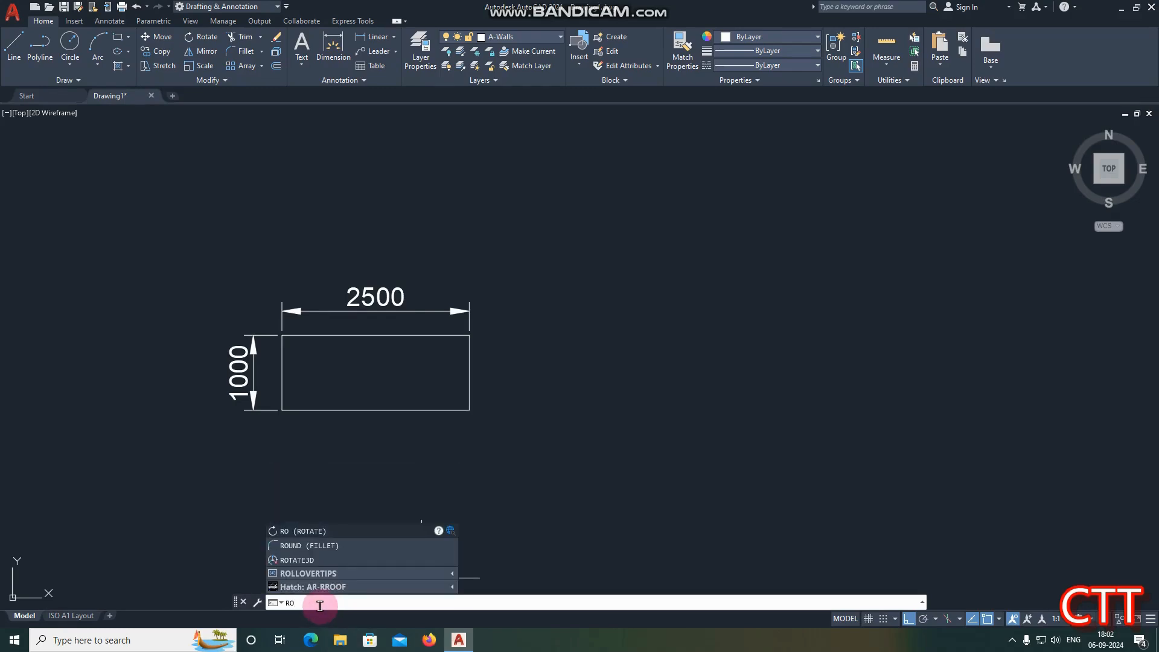
key(Return)
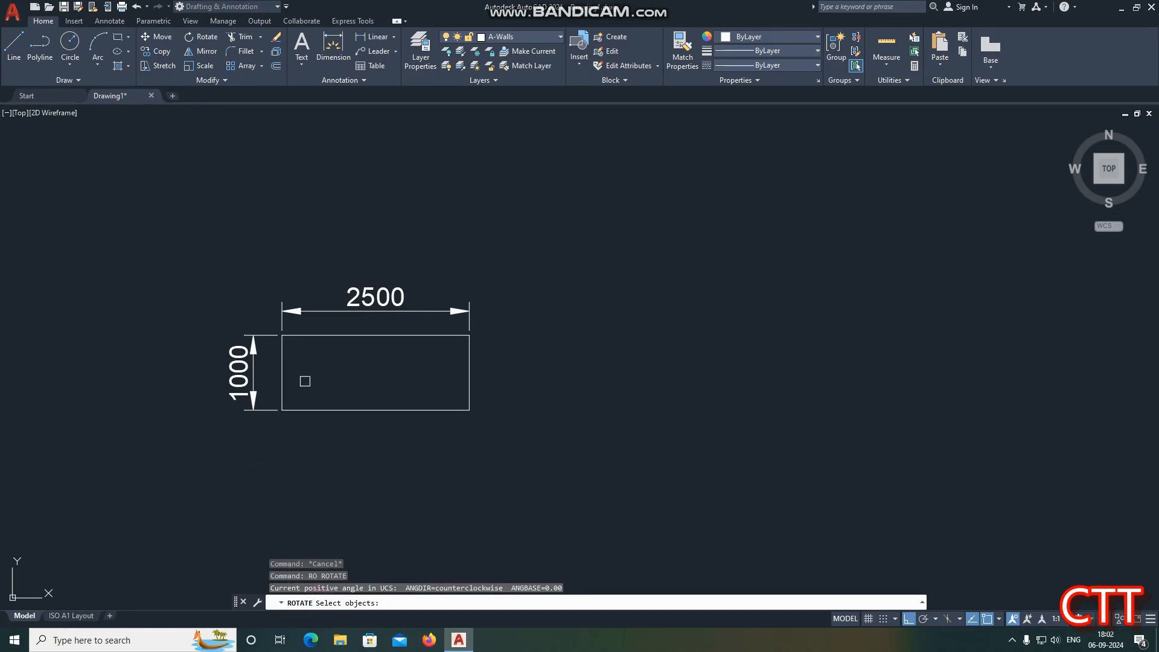
drag(201, 249, 576, 454)
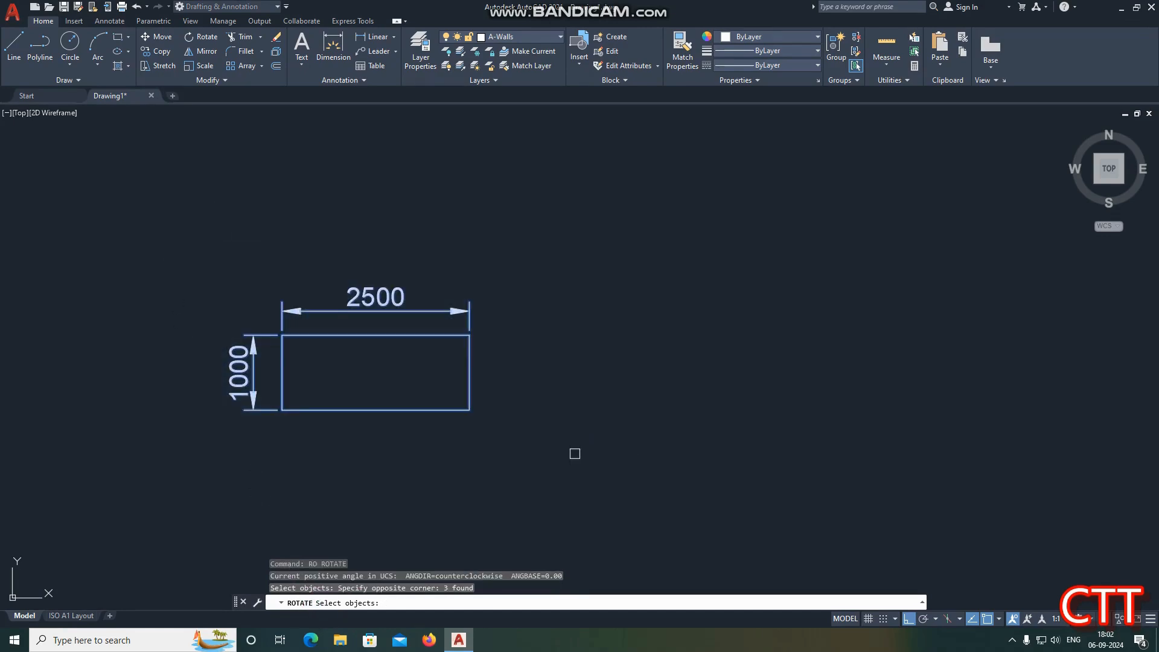
key(Return)
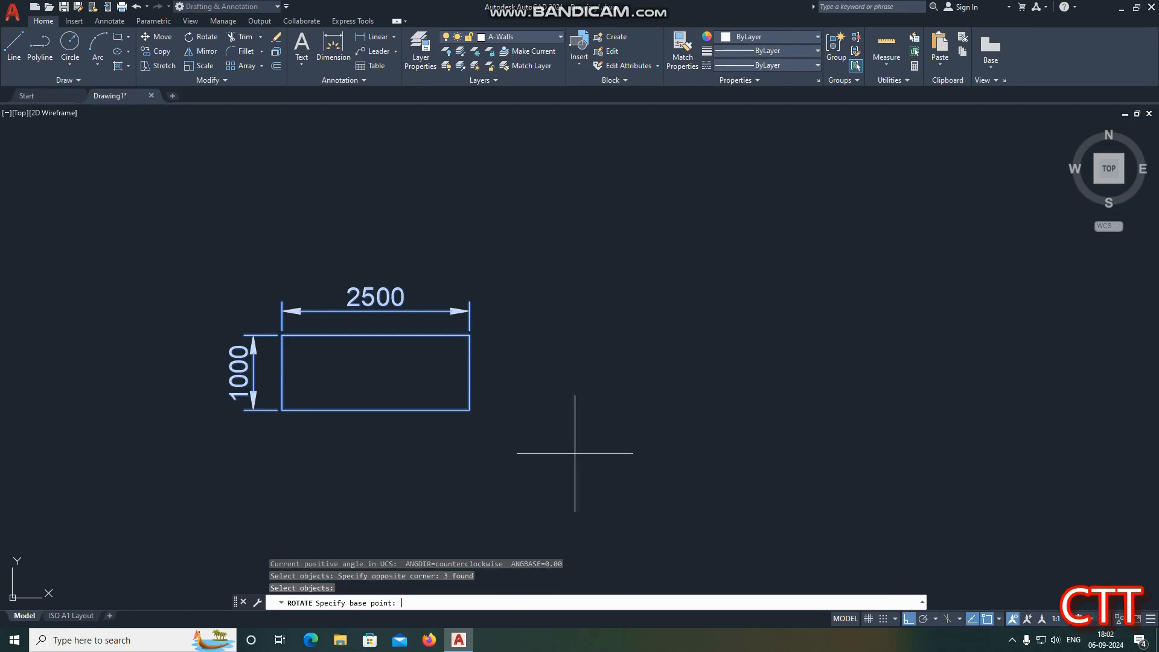
click(375, 372)
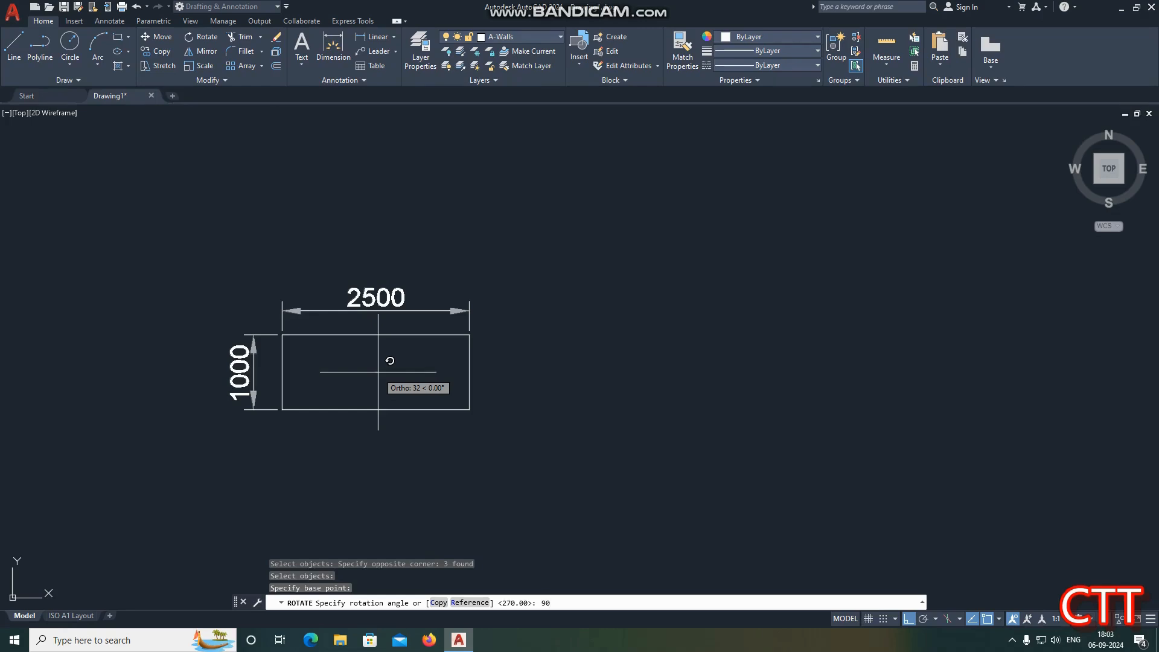
key(Return)
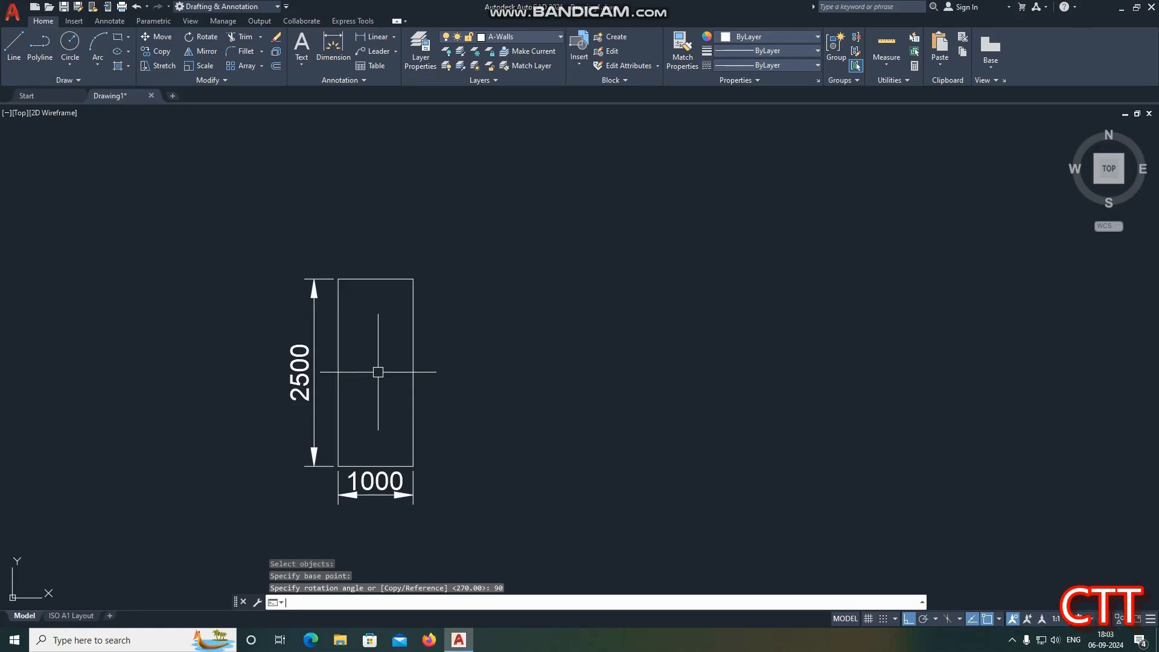
Copy the rotated rectangle with both dimensions horizontally to the right, leaving a clear gap beside the original
click(481, 528)
click(273, 218)
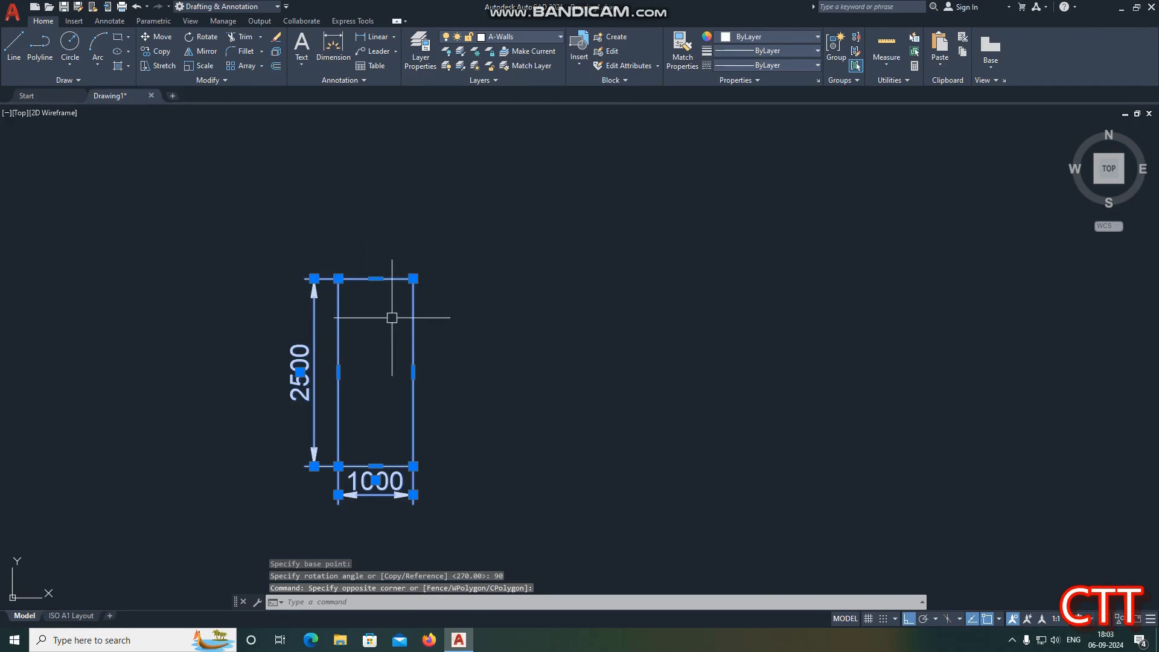
text(co)
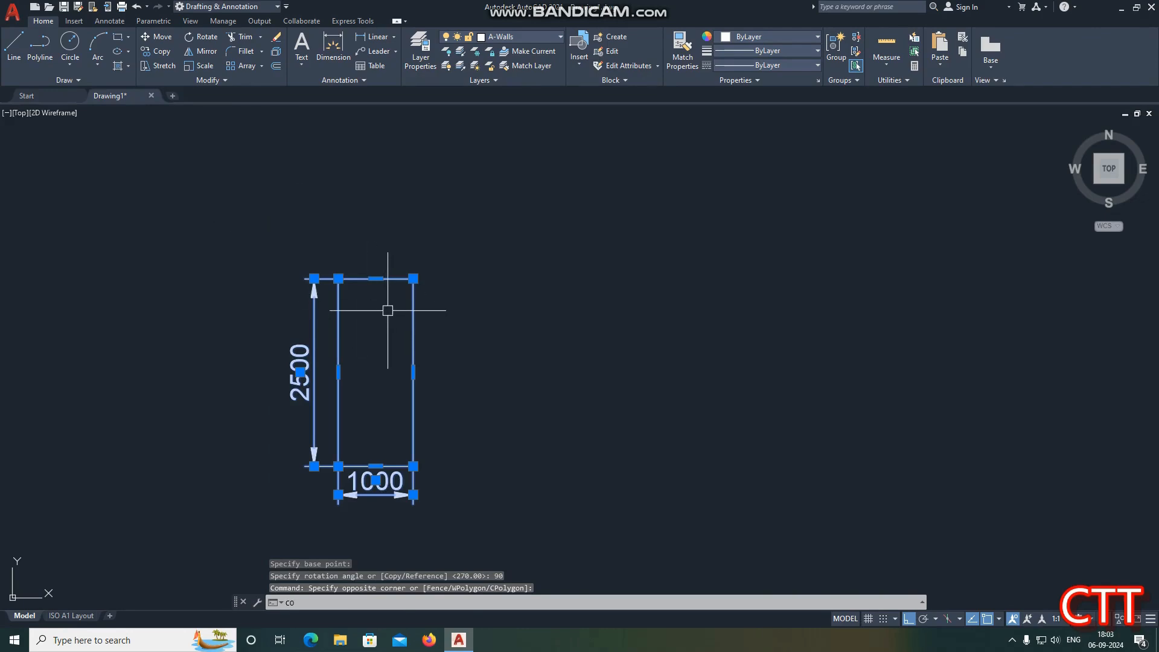
key(Return)
click(441, 340)
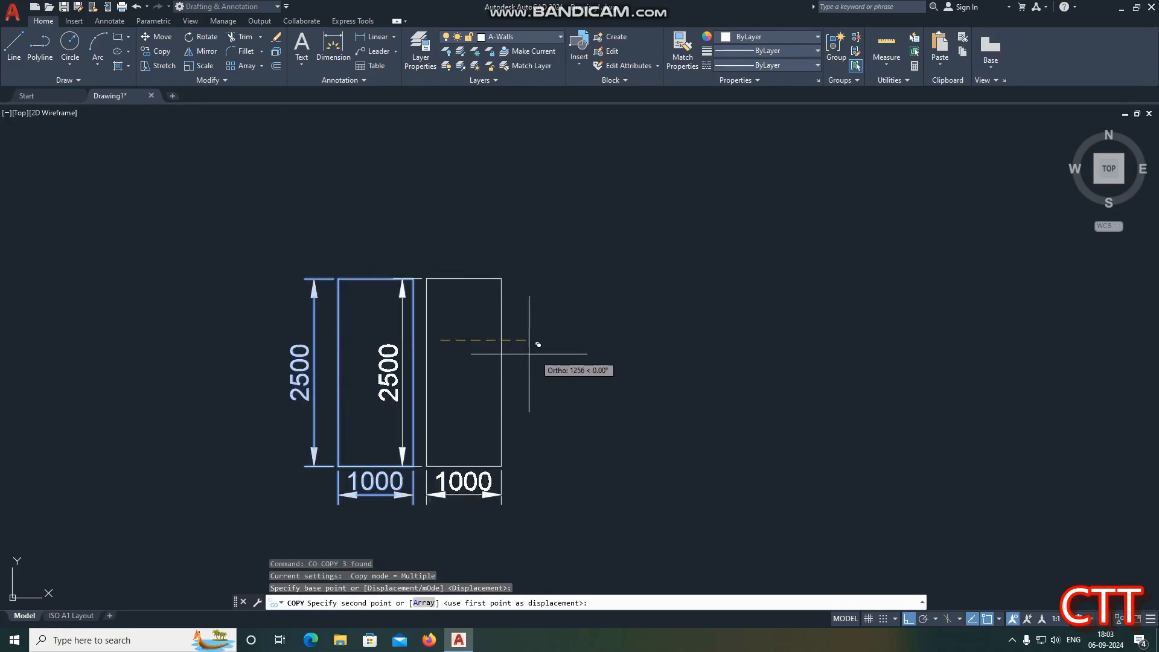
click(692, 359)
key(Escape)
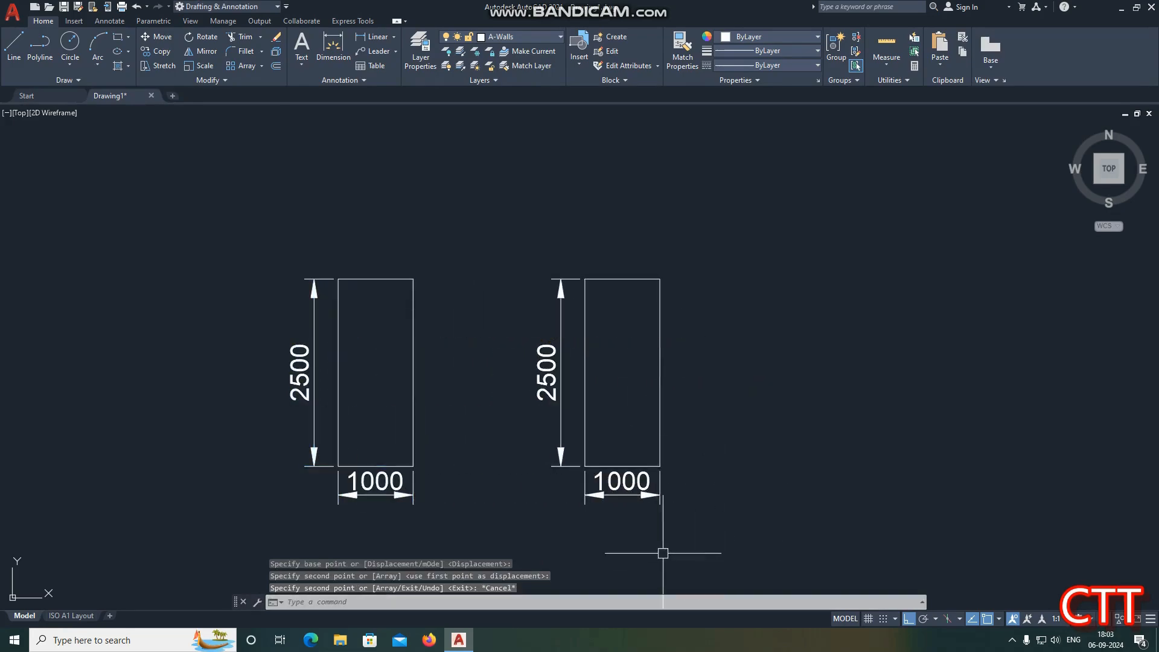
click(647, 496)
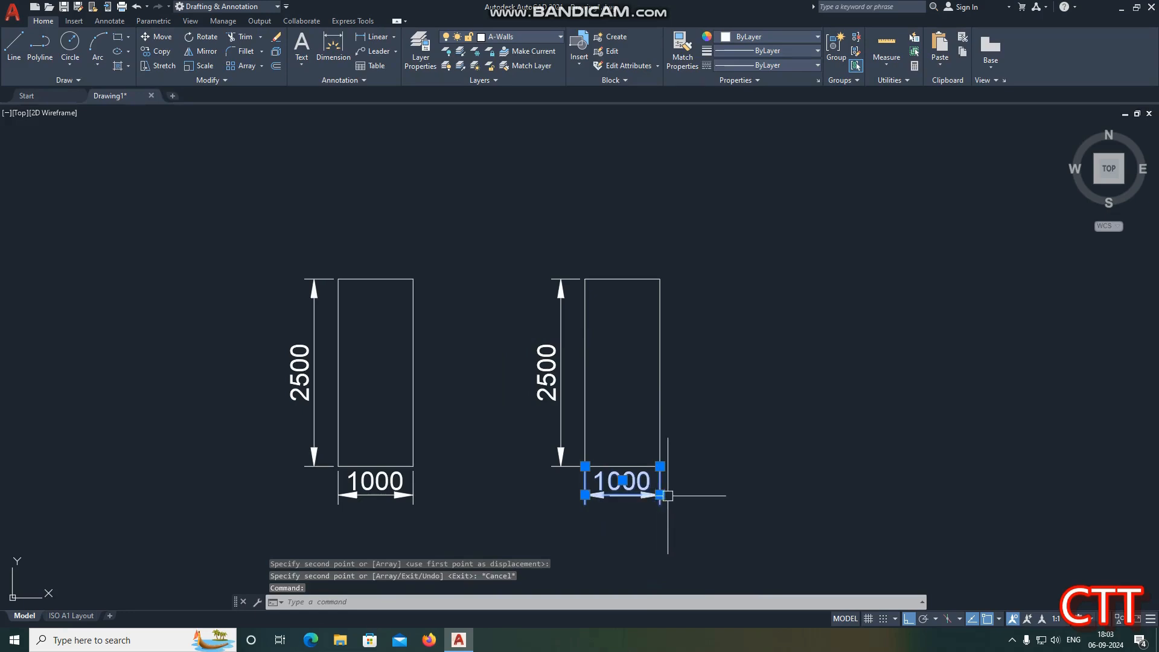
key(Escape)
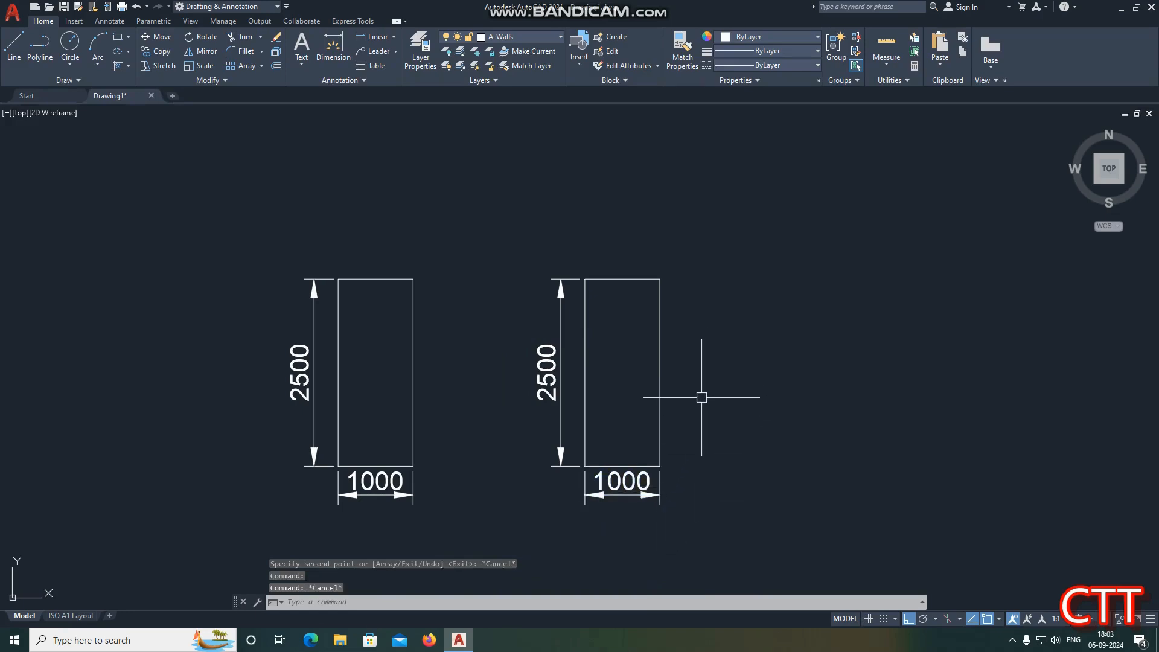
key(Escape)
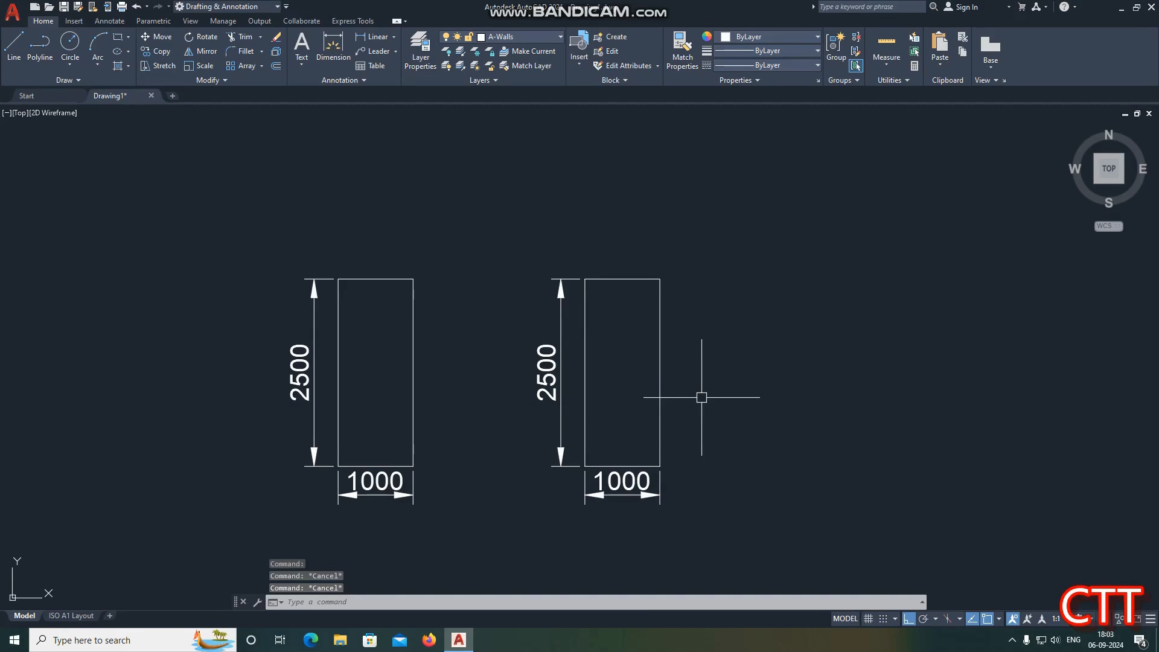
Rotate the right-hand rectangle copy and both its dimensions by 45 degrees about its lower-right corner
text(RO)
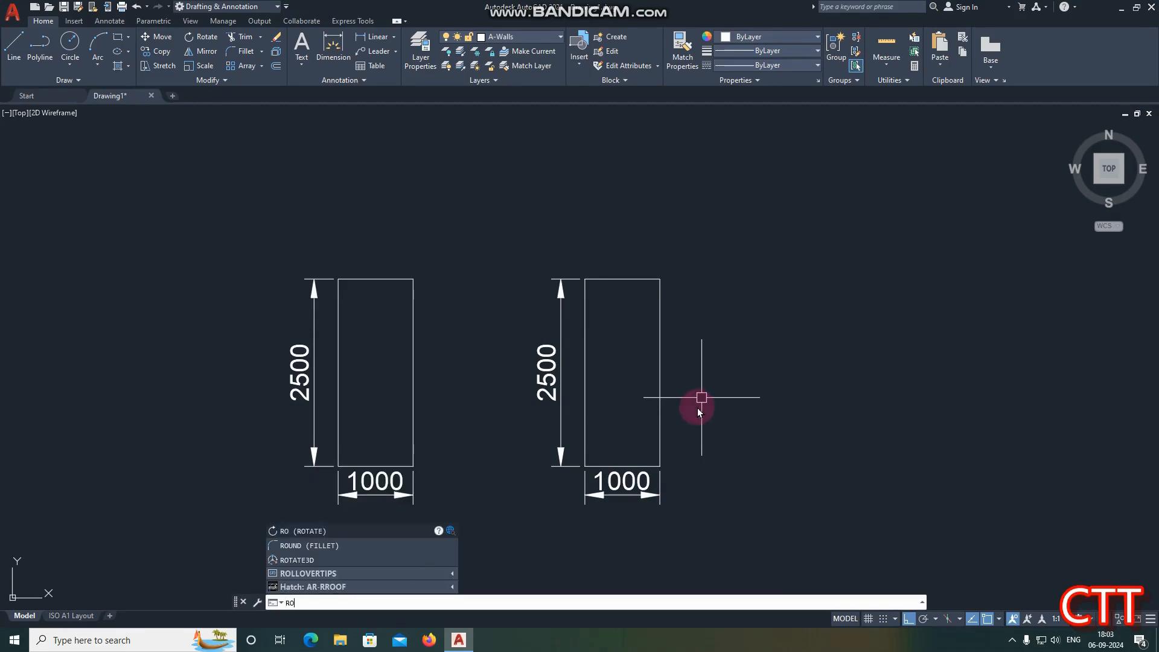
key(Return)
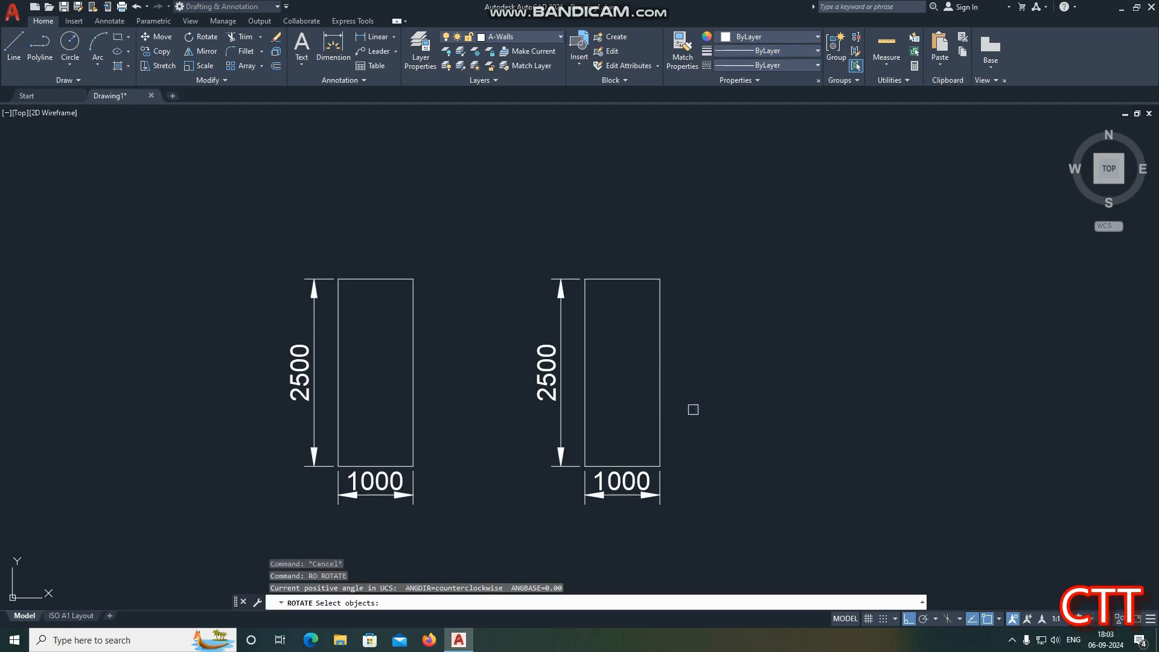
click(720, 520)
click(509, 252)
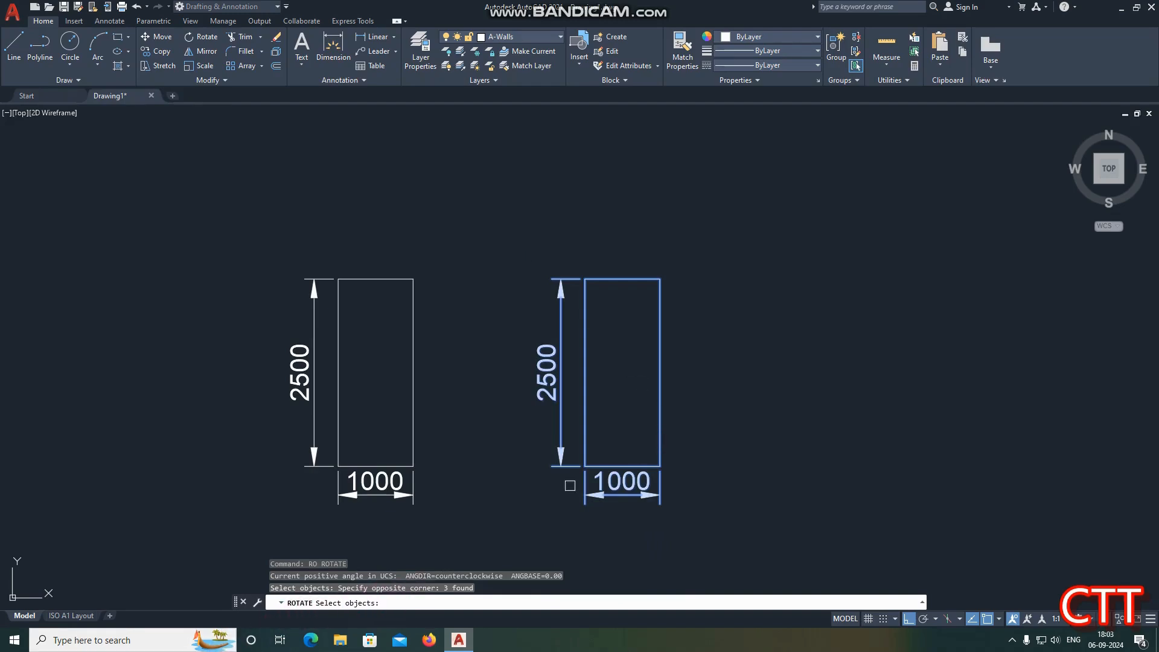
key(Return)
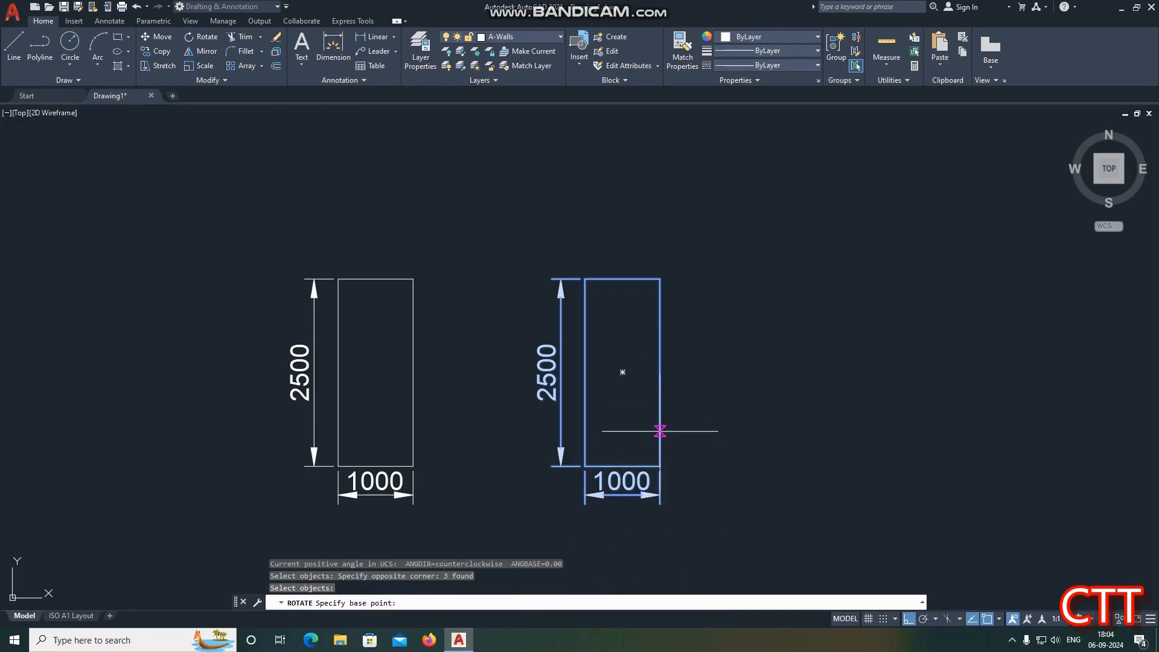
click(661, 466)
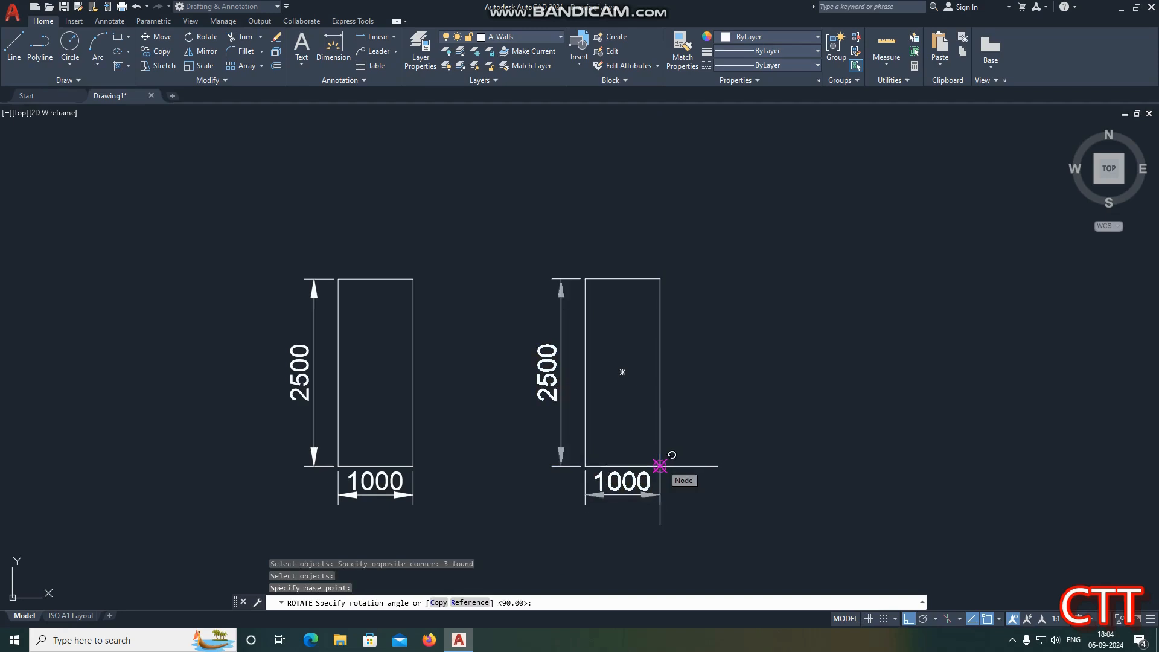
key(Return)
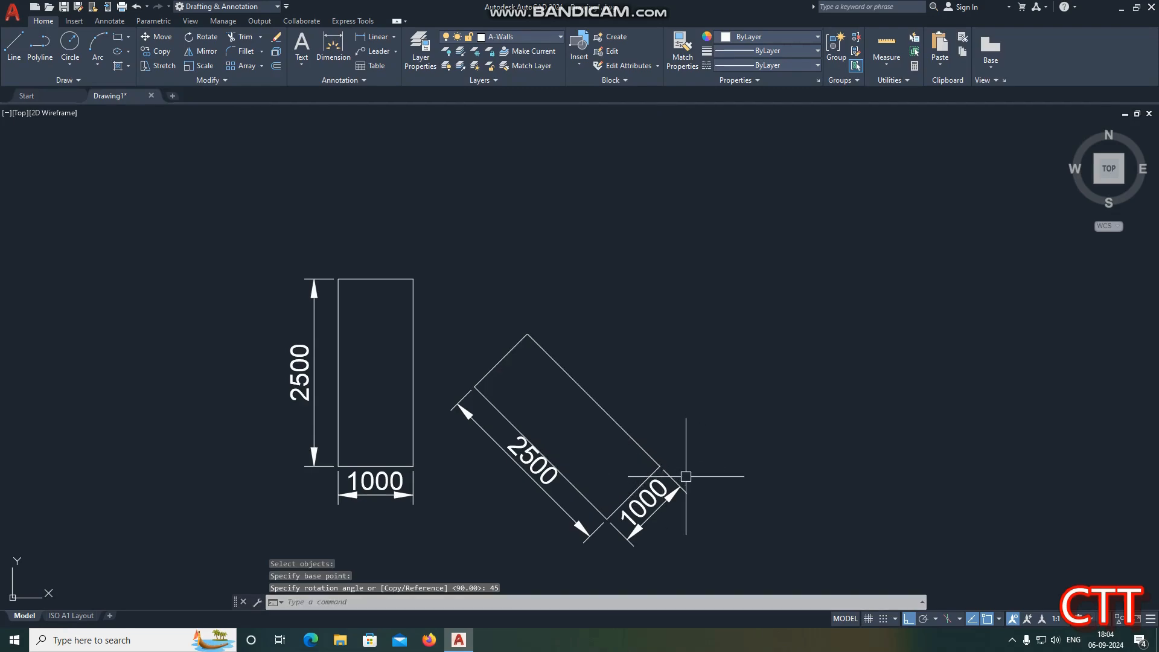
Draw a vertical reference line upward from the tilted rectangle's rotation corner, shorter than the rectangle's long side
text(l)
key(Return)
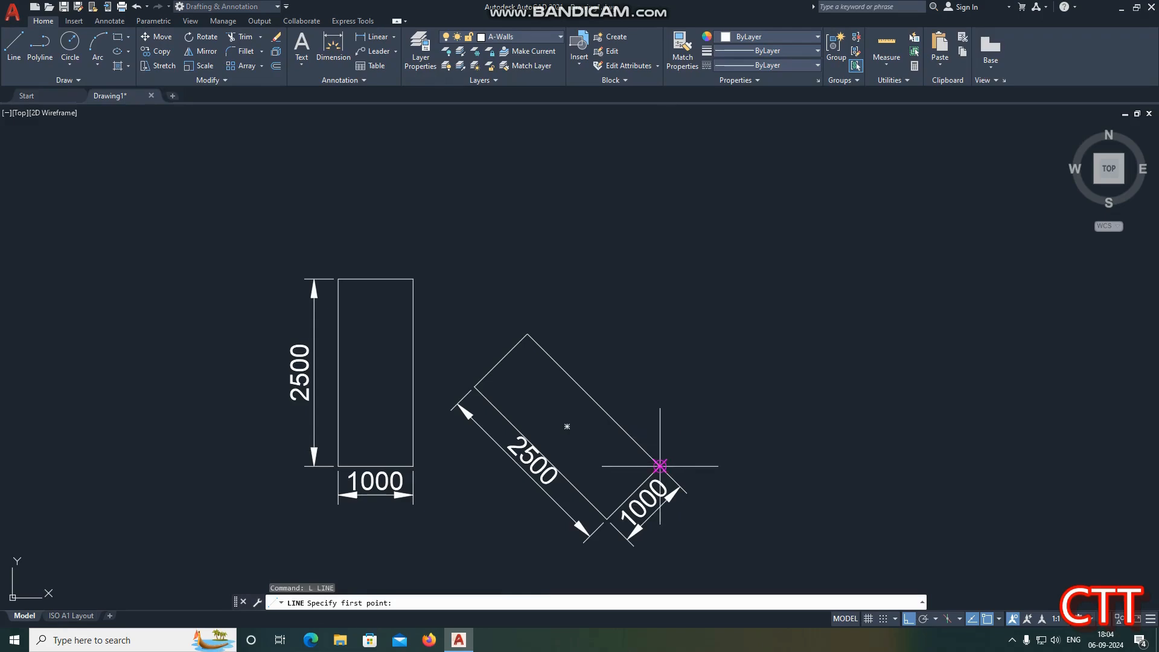
click(659, 466)
click(663, 365)
key(Escape)
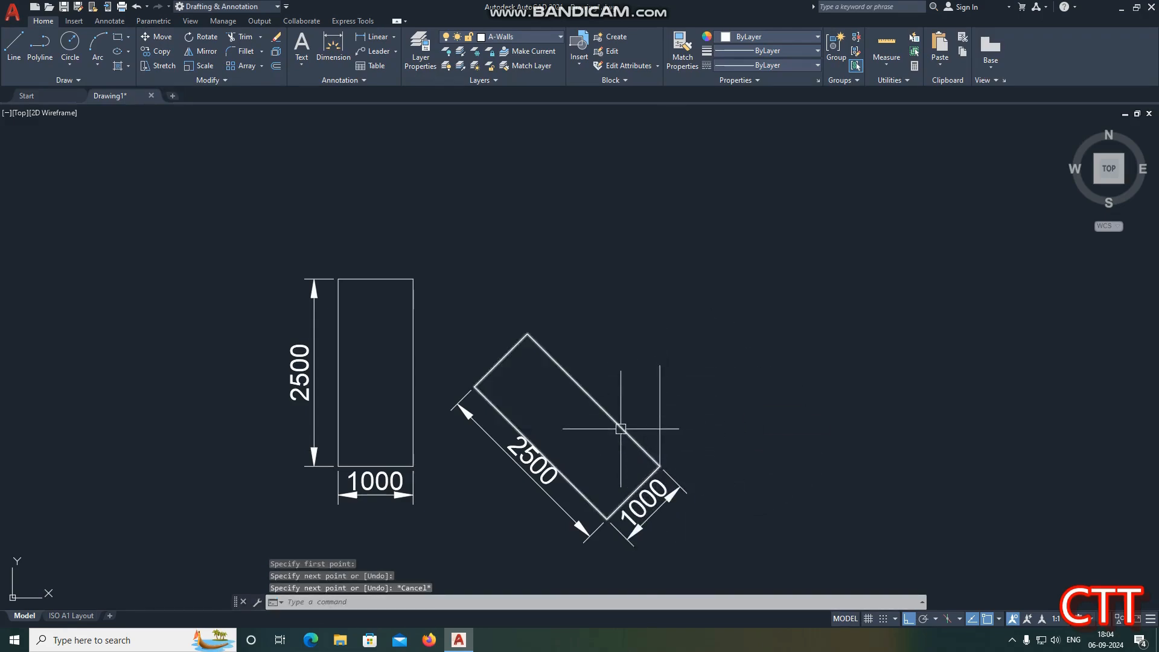
Add an angular dimension between the tilted rectangle's upper long edge and the vertical reference line, with its arc near the line's upper end
click(110, 24)
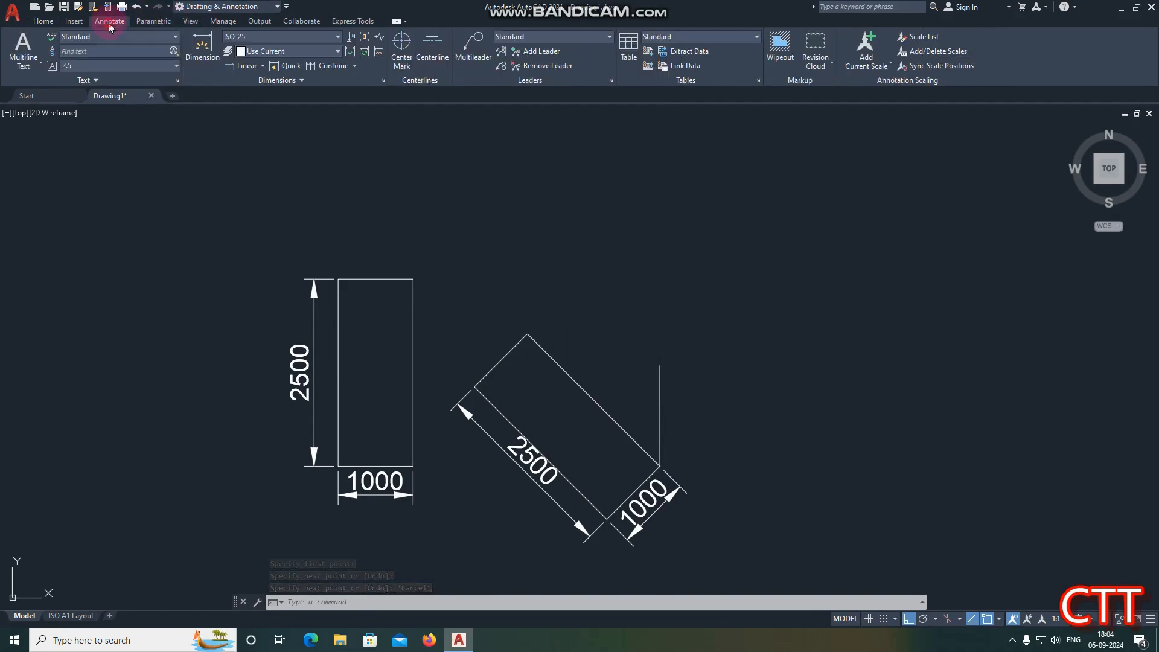
click(262, 66)
click(259, 134)
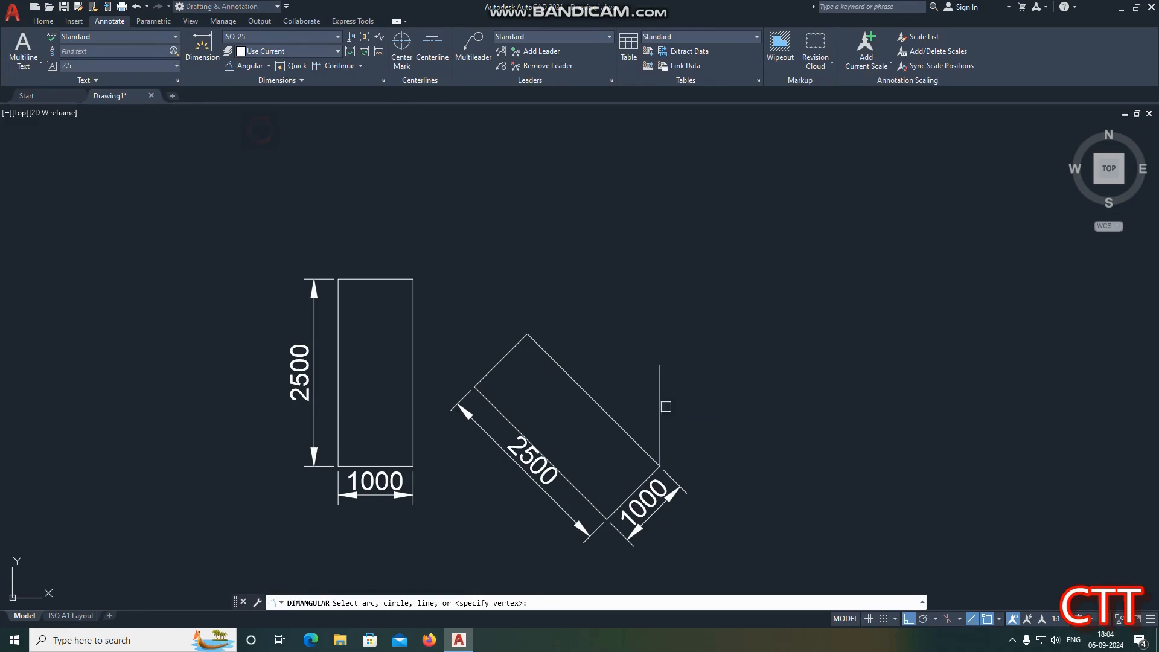
click(631, 435)
click(659, 417)
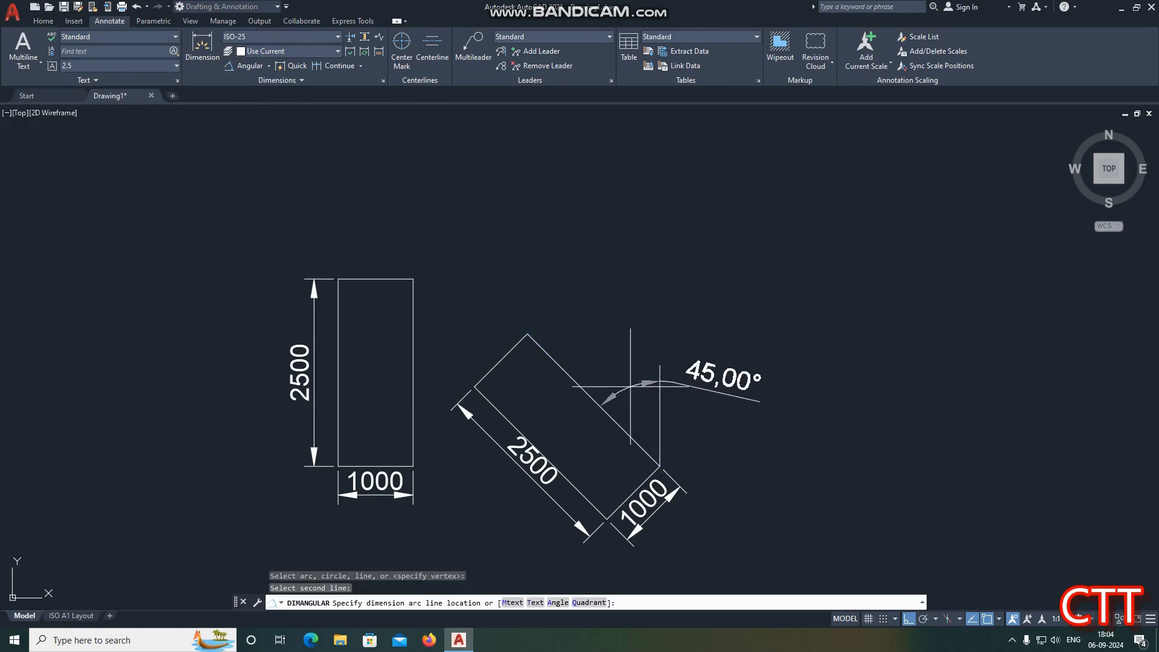
click(613, 393)
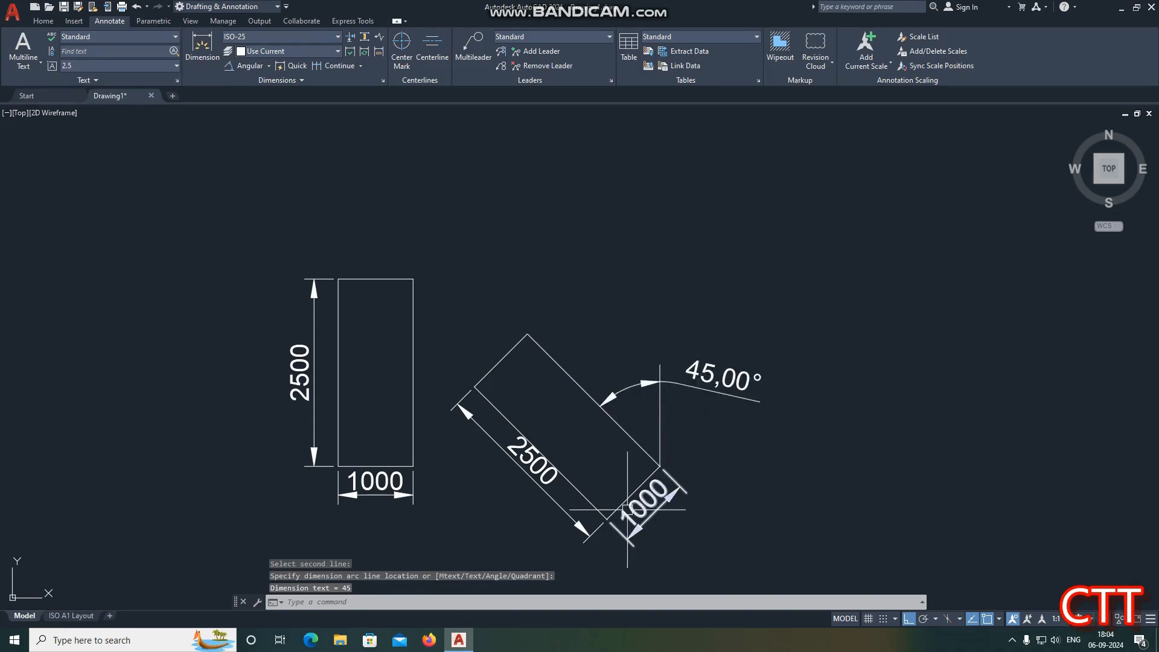
key(Escape)
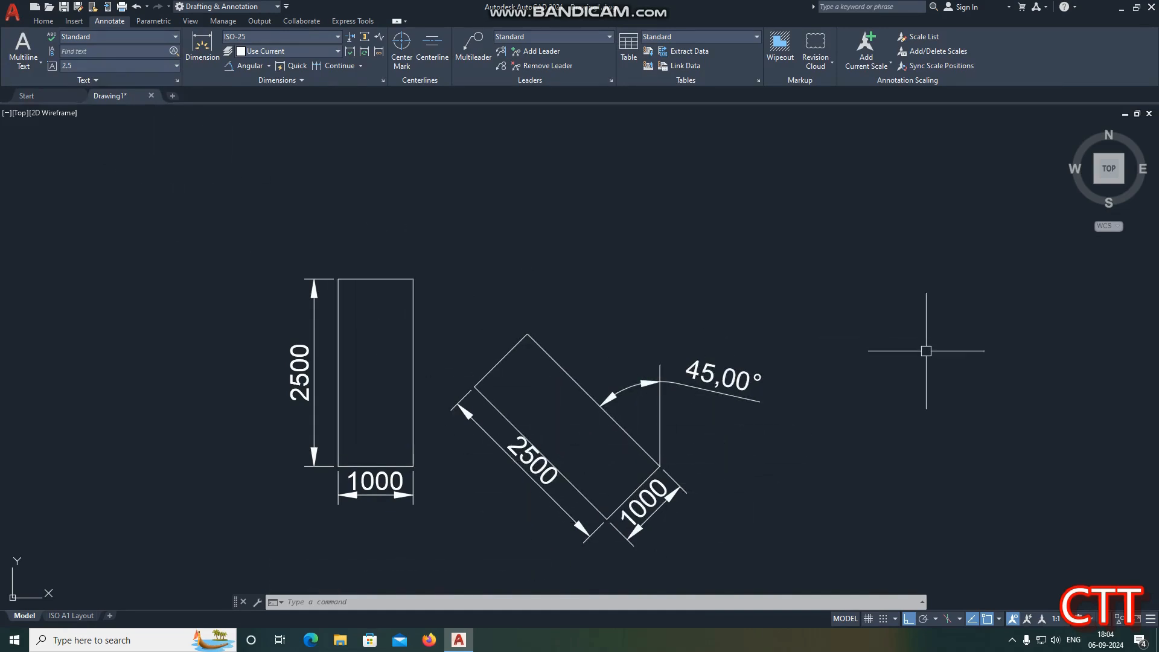
Erase the tilted rectangle with its dimensions, the vertical reference line and the angular dimension
click(45, 21)
key(Escape)
key(Escape)
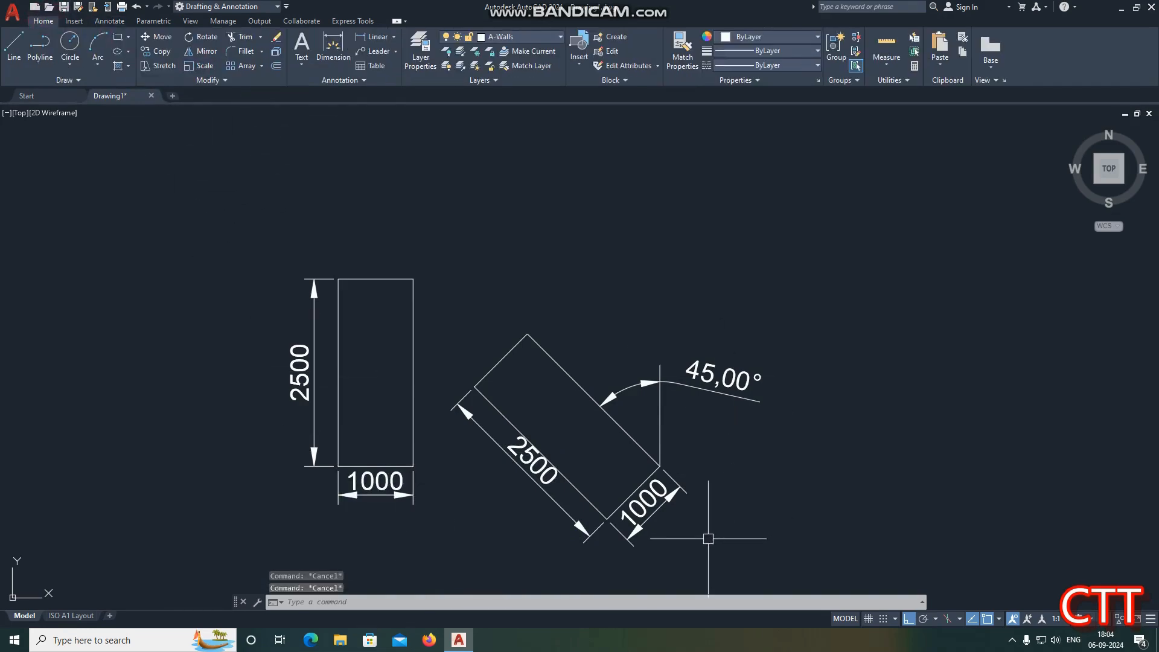
click(708, 540)
click(505, 309)
text(e)
key(Return)
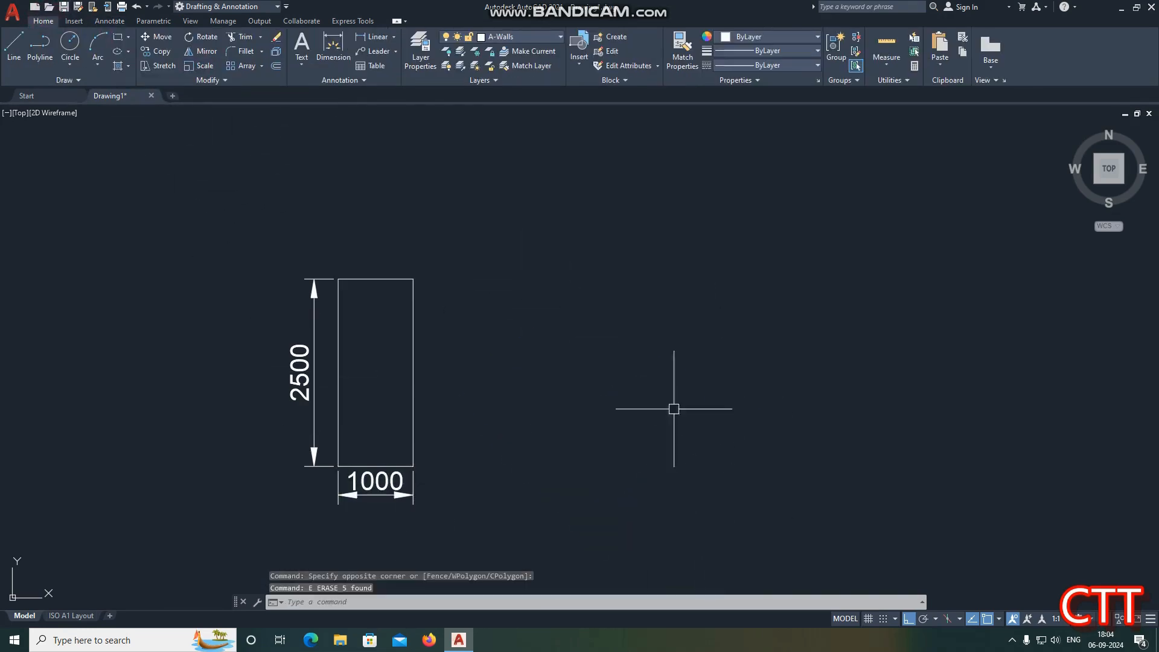
click(207, 54)
click(201, 66)
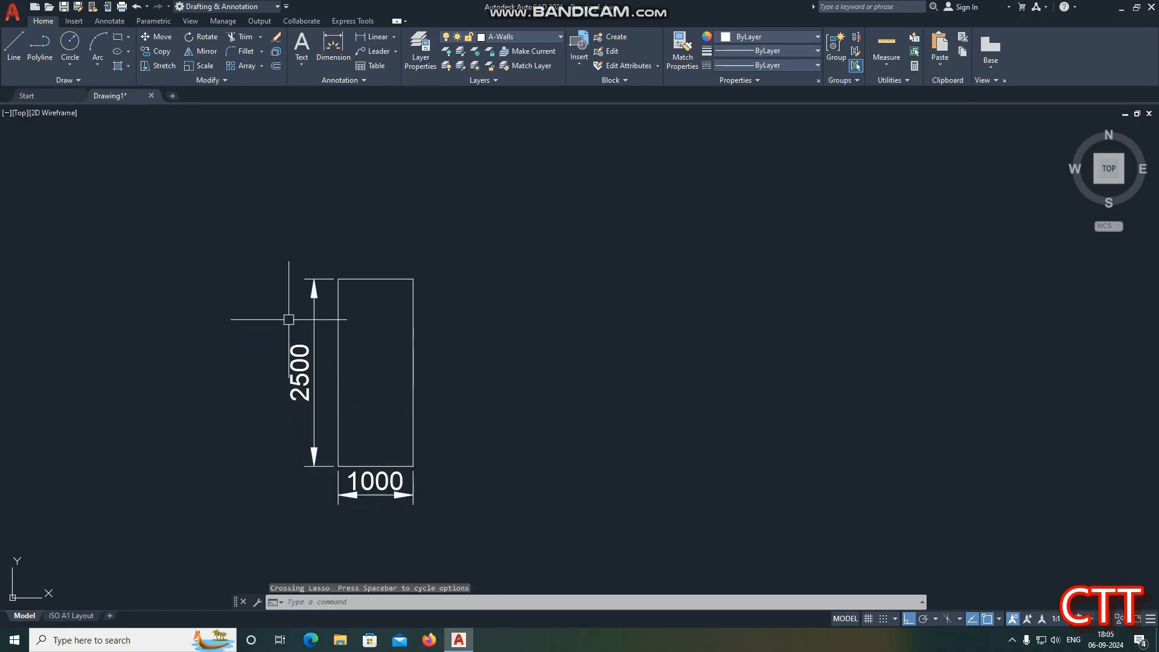
click(280, 241)
click(466, 528)
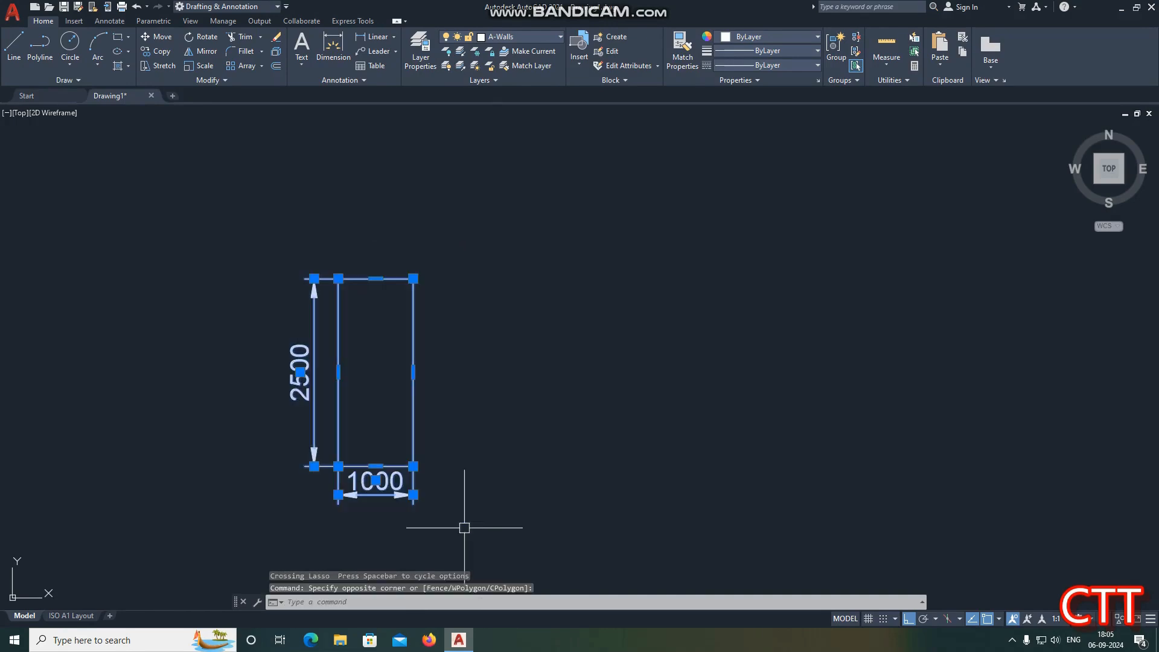
key(Escape)
Mirror the upright rectangle and both its dimensions across a vertical line to its right, keeping the source objects
text(M)
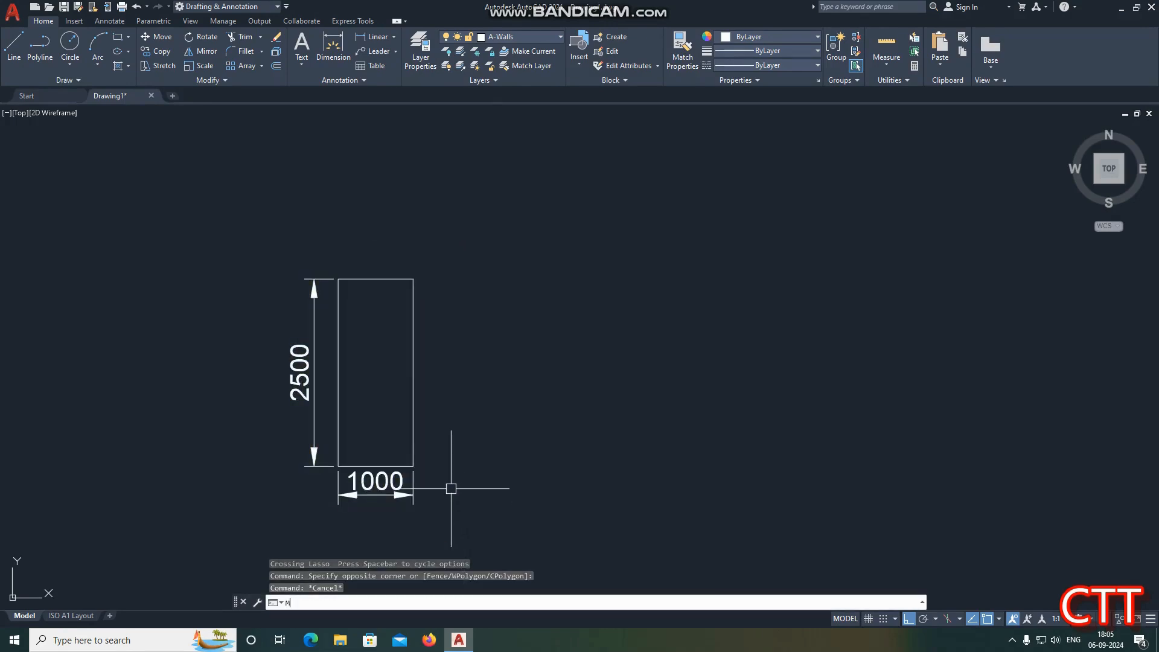
text(I)
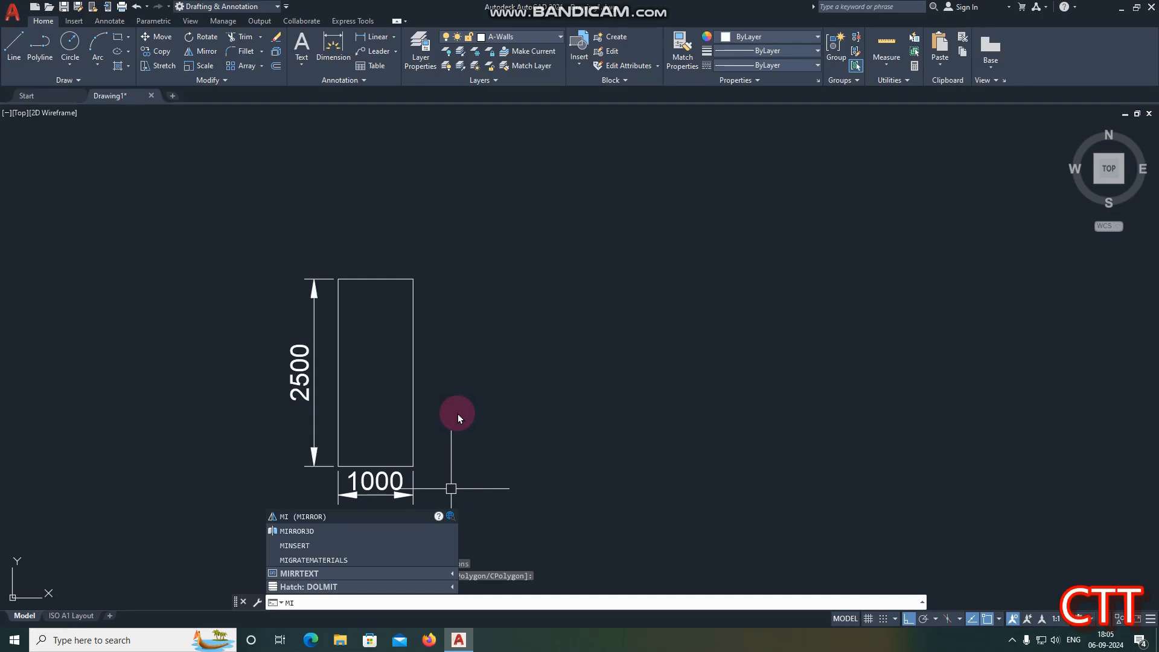
key(Return)
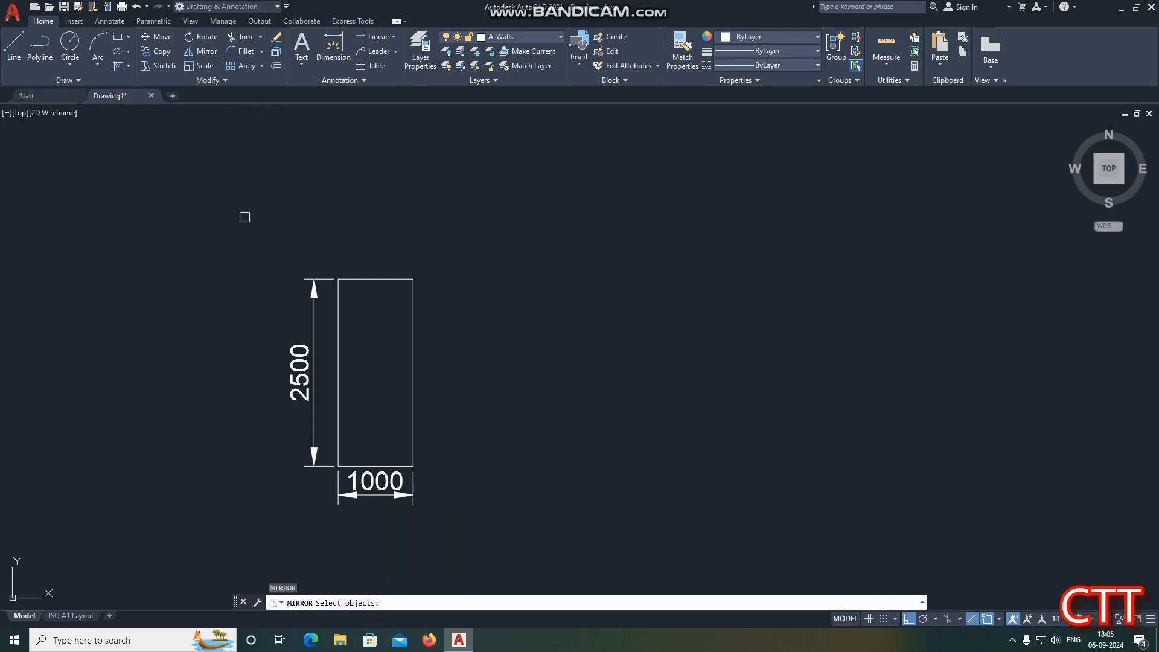
click(255, 260)
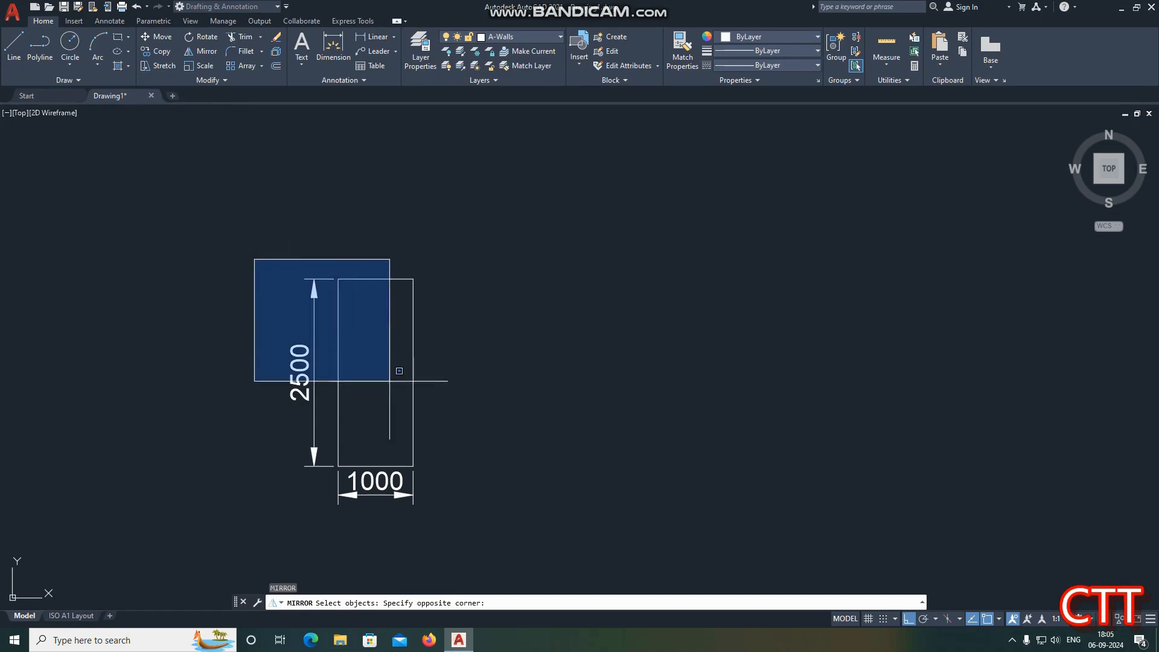
click(447, 529)
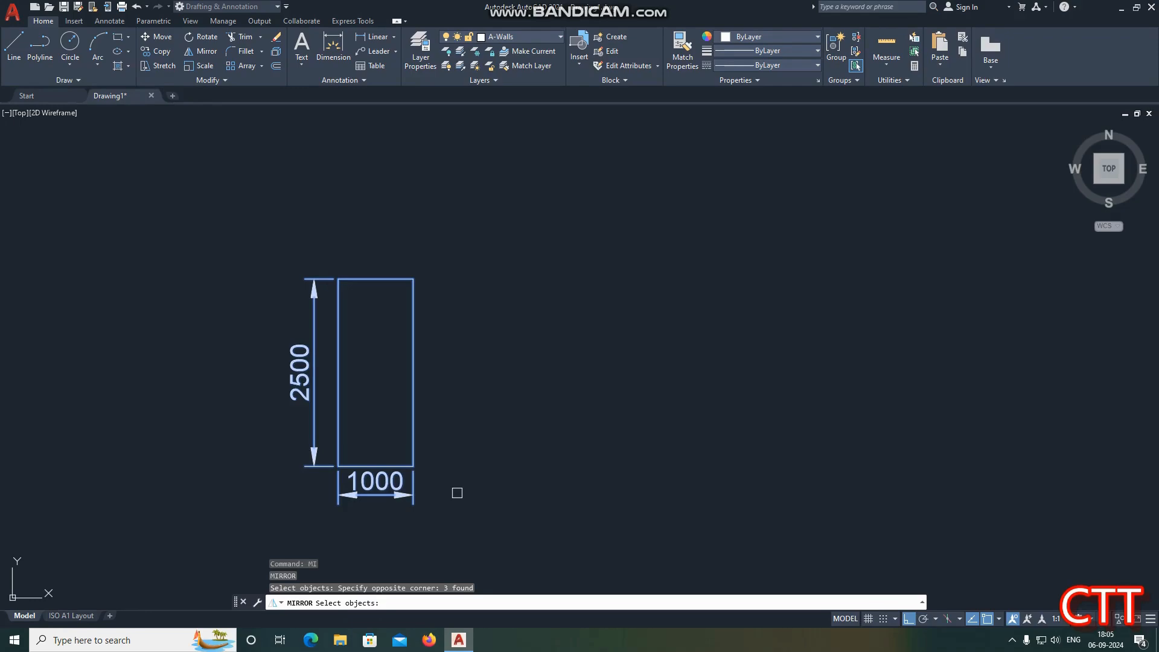
key(Return)
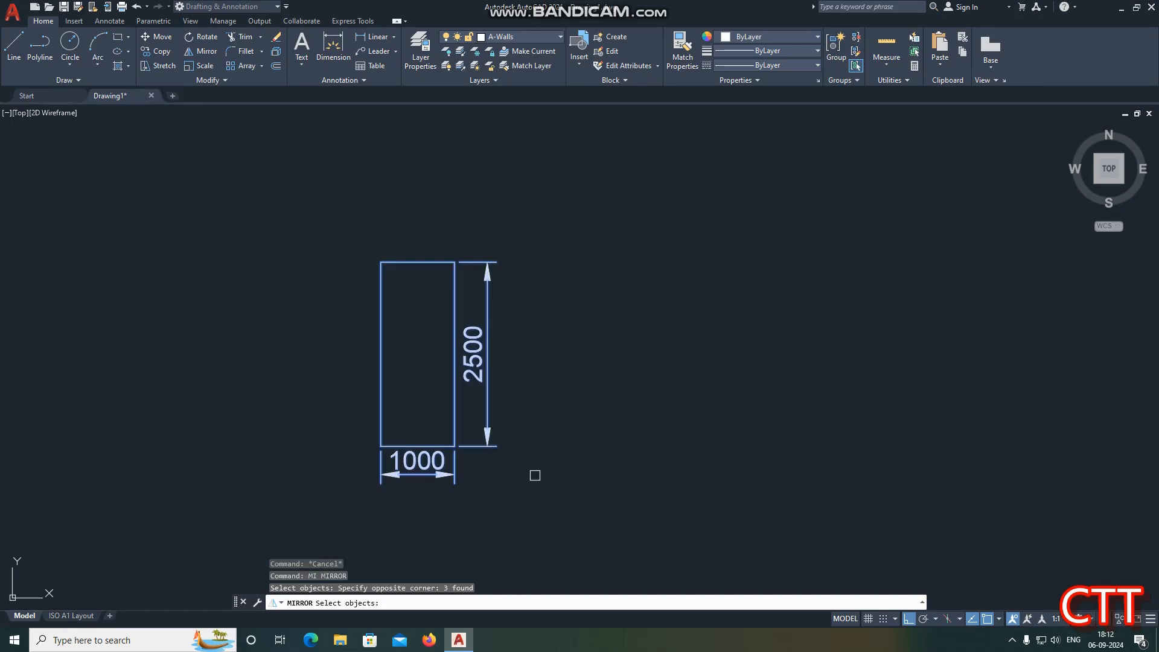
key(Return)
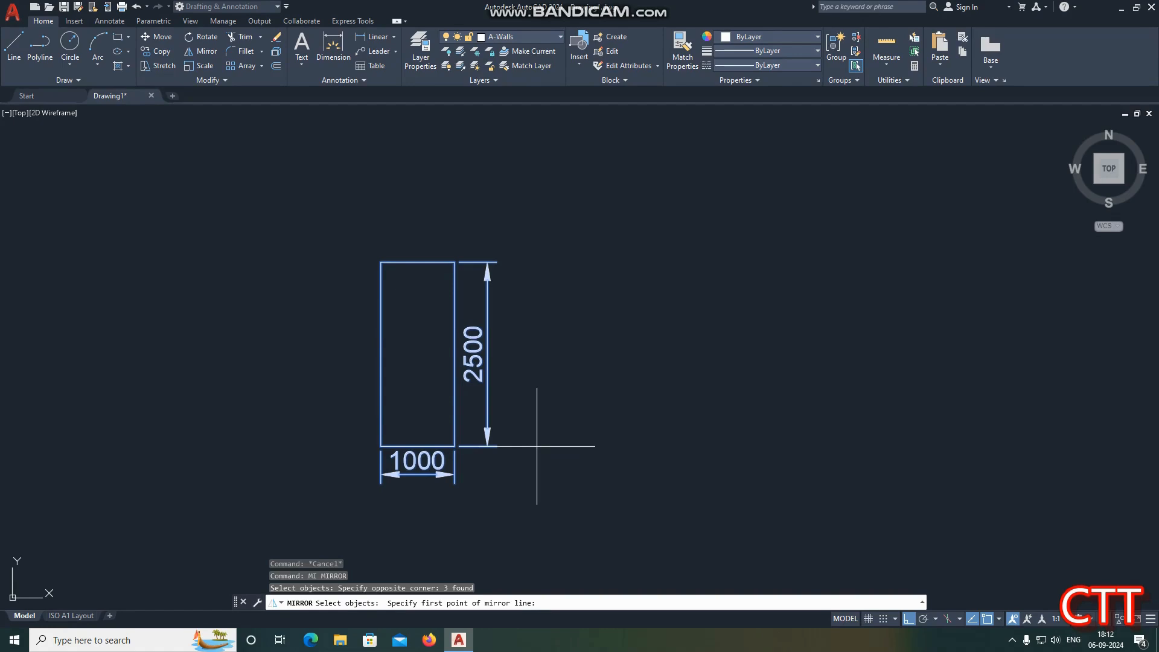
click(537, 447)
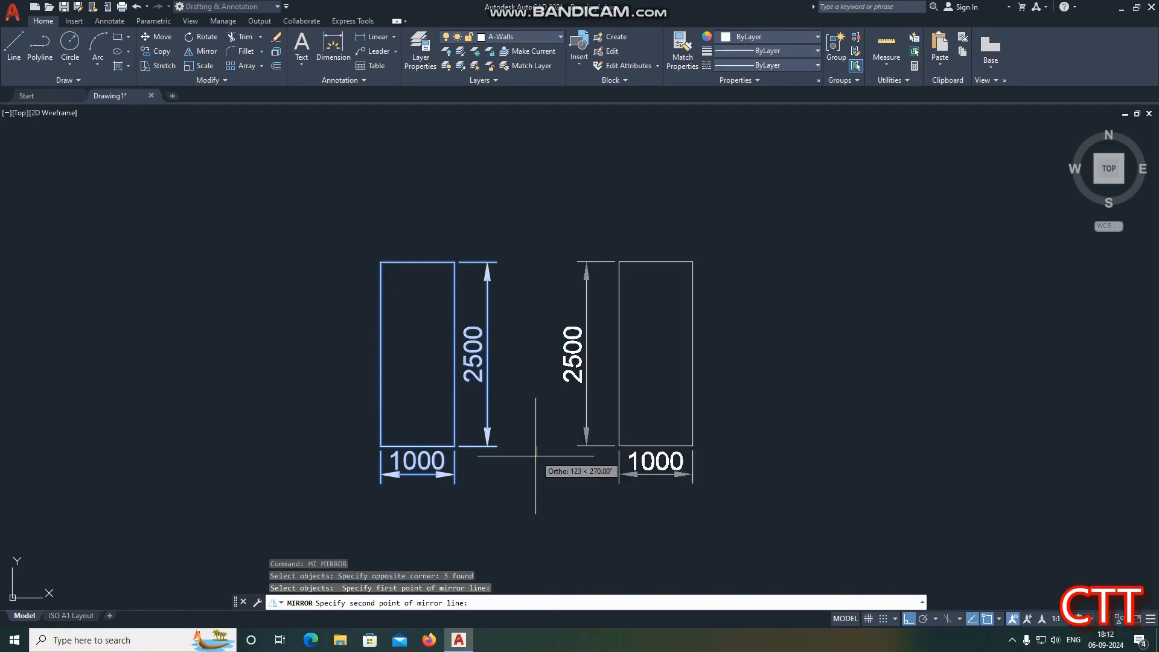
click(558, 527)
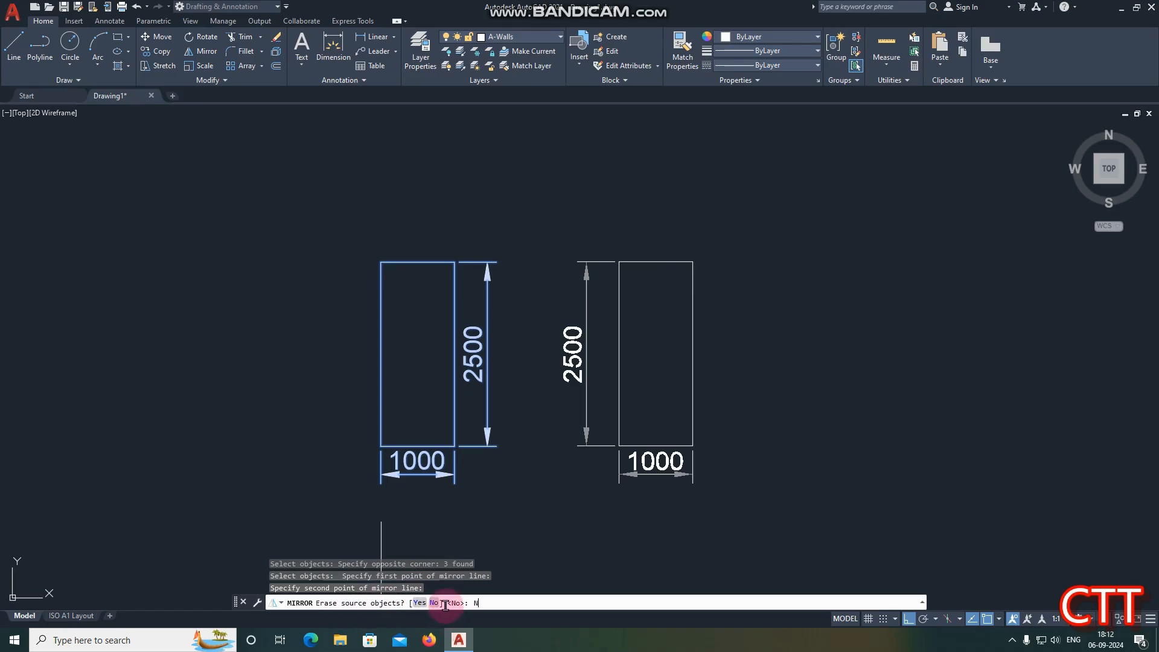
key(Return)
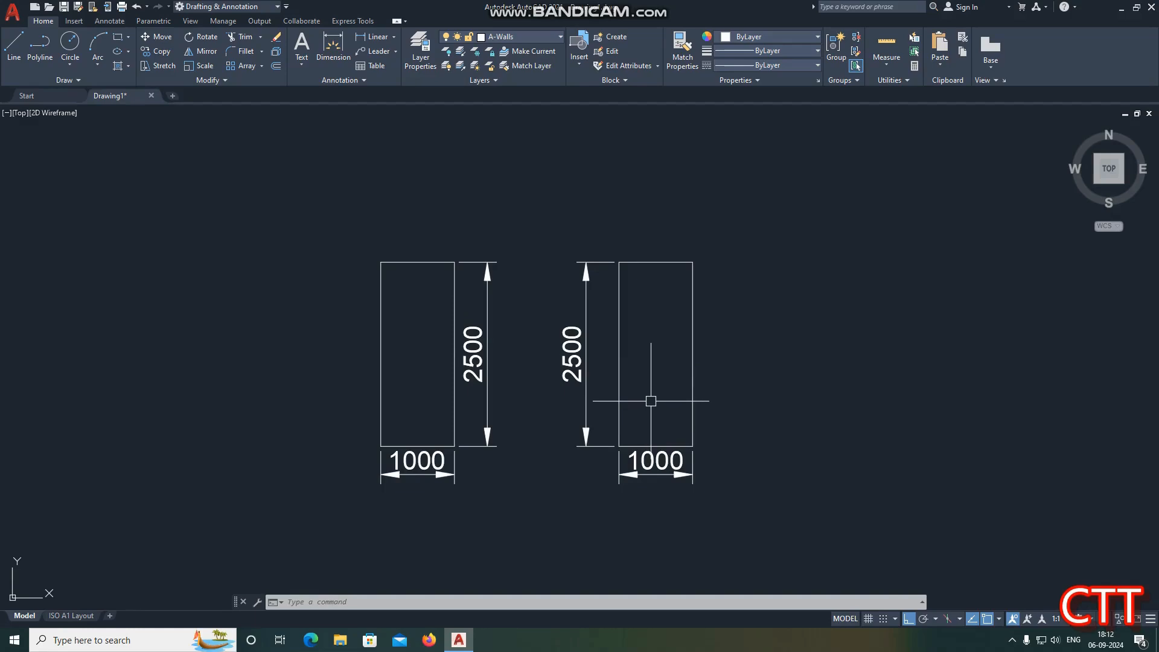
key(Escape)
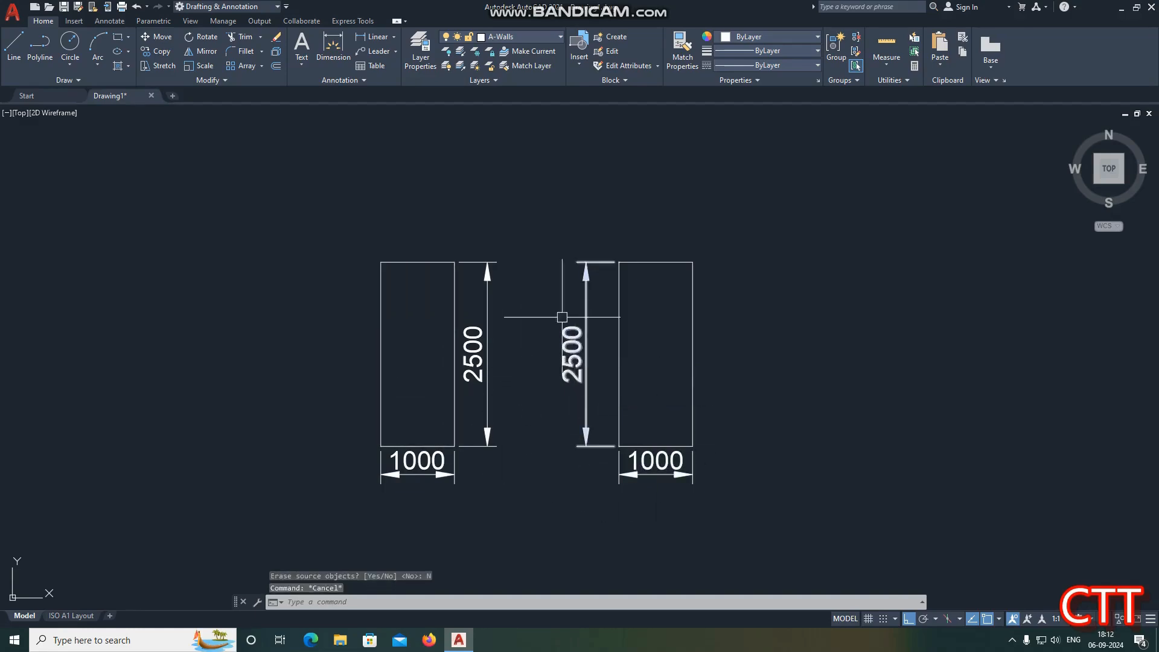
Mirror both rectangles and their dimensions across a horizontal line below them, erasing the source objects
scroll(441, 322, down, 5)
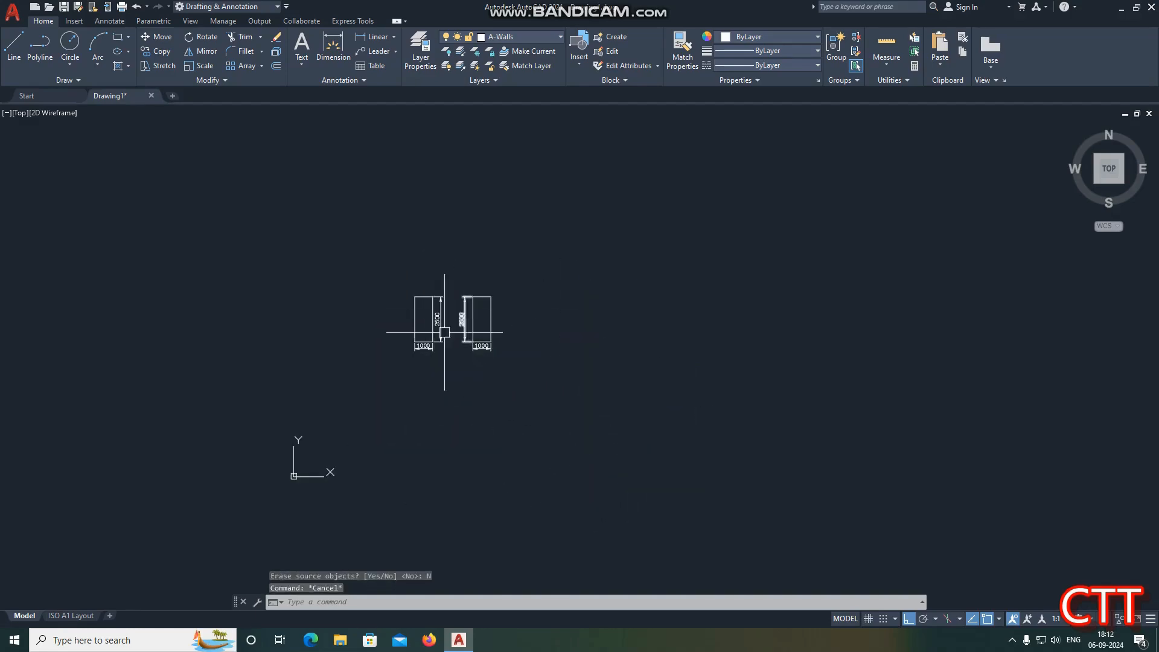
scroll(554, 361, up, 3)
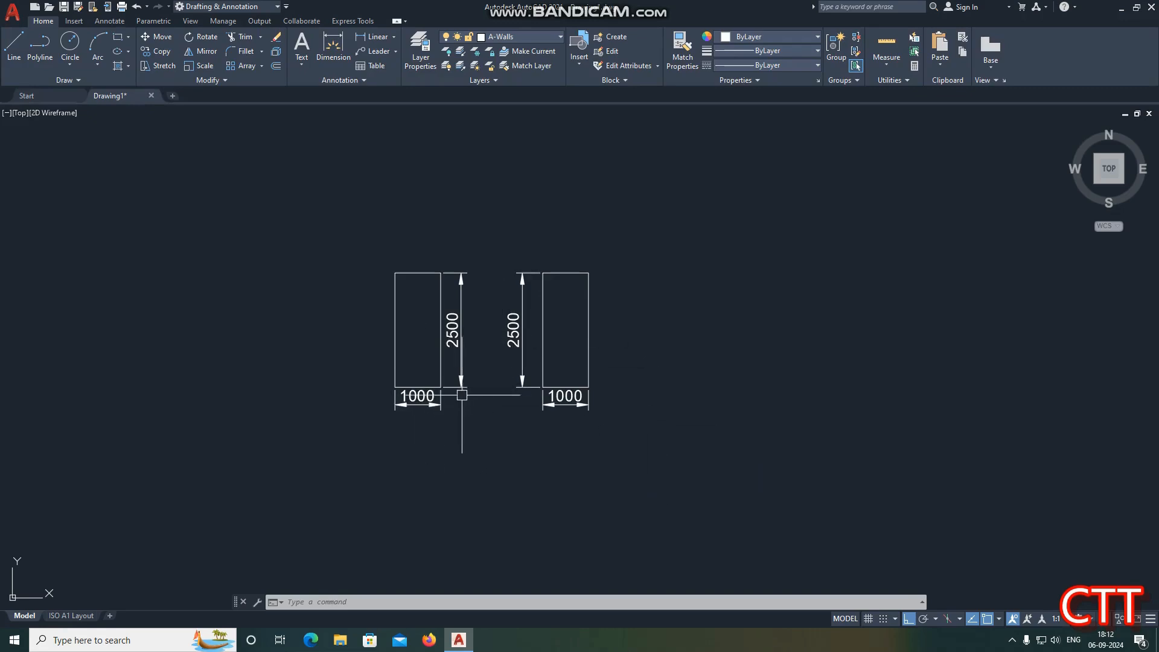
click(676, 441)
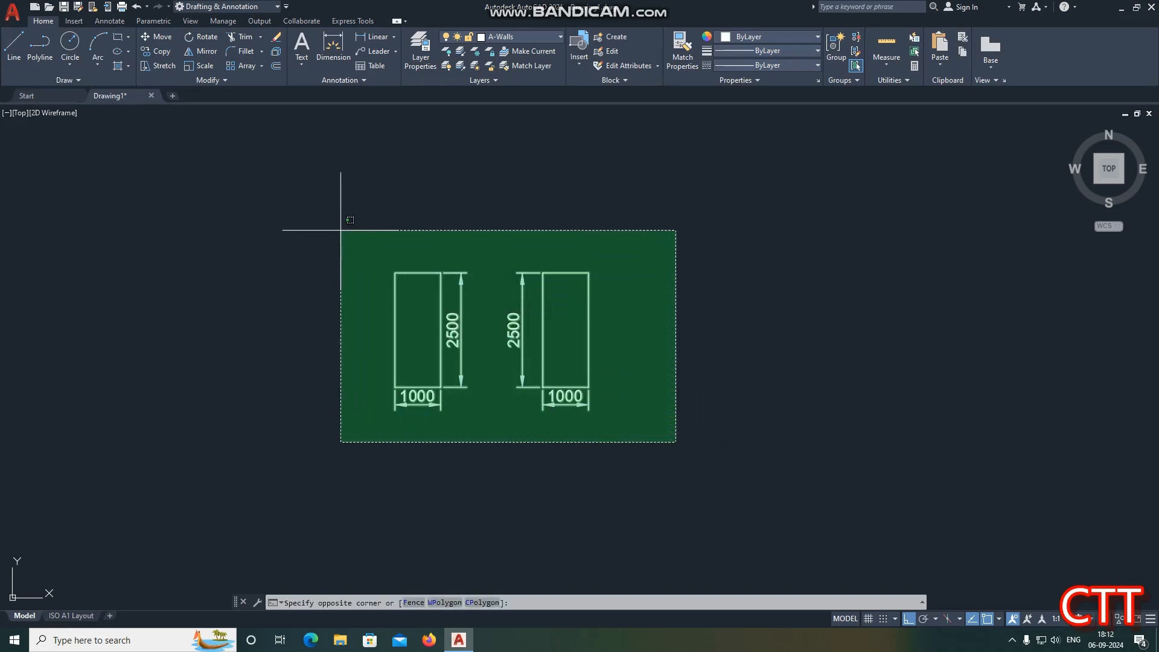
click(319, 226)
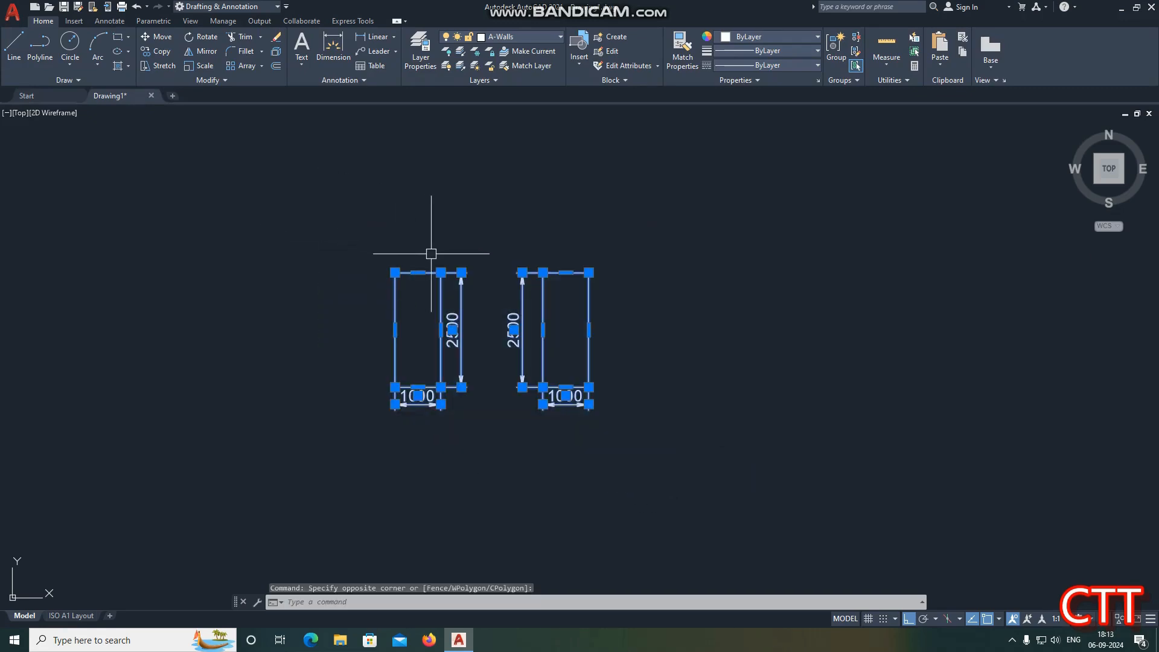
text(I)
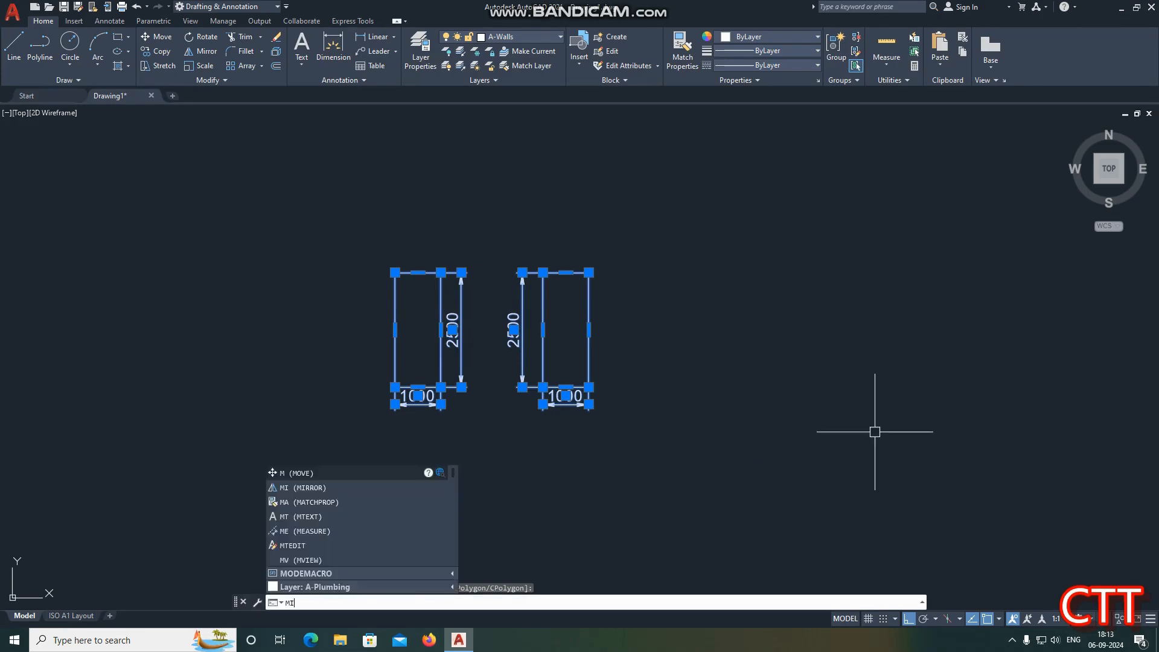
key(Return)
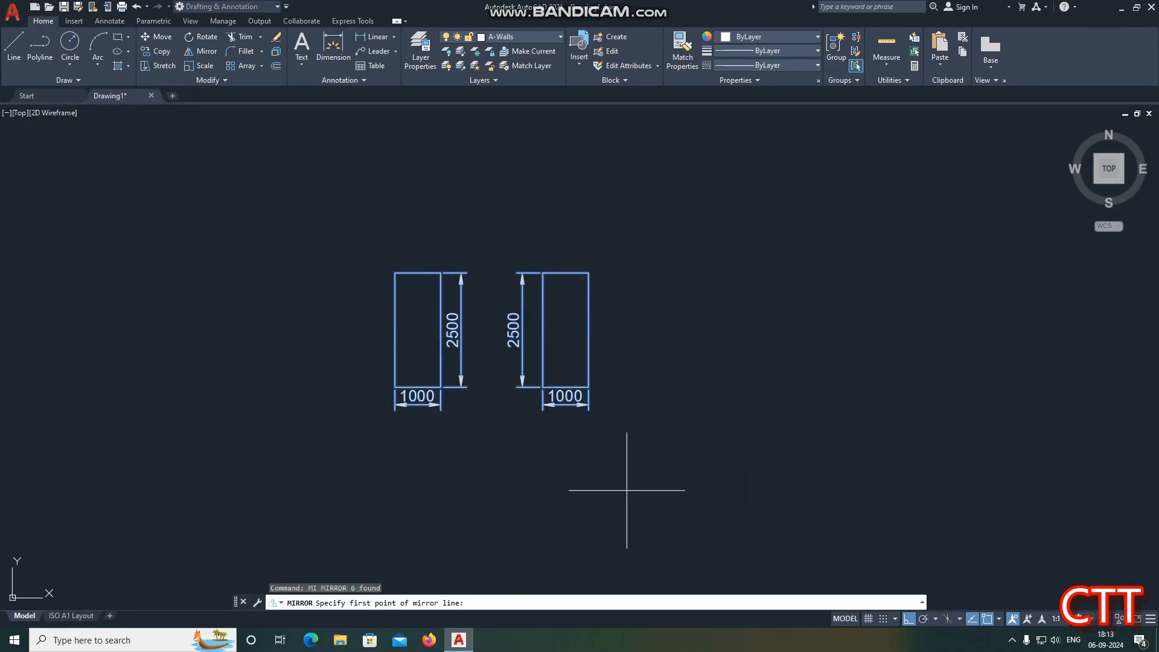
click(597, 454)
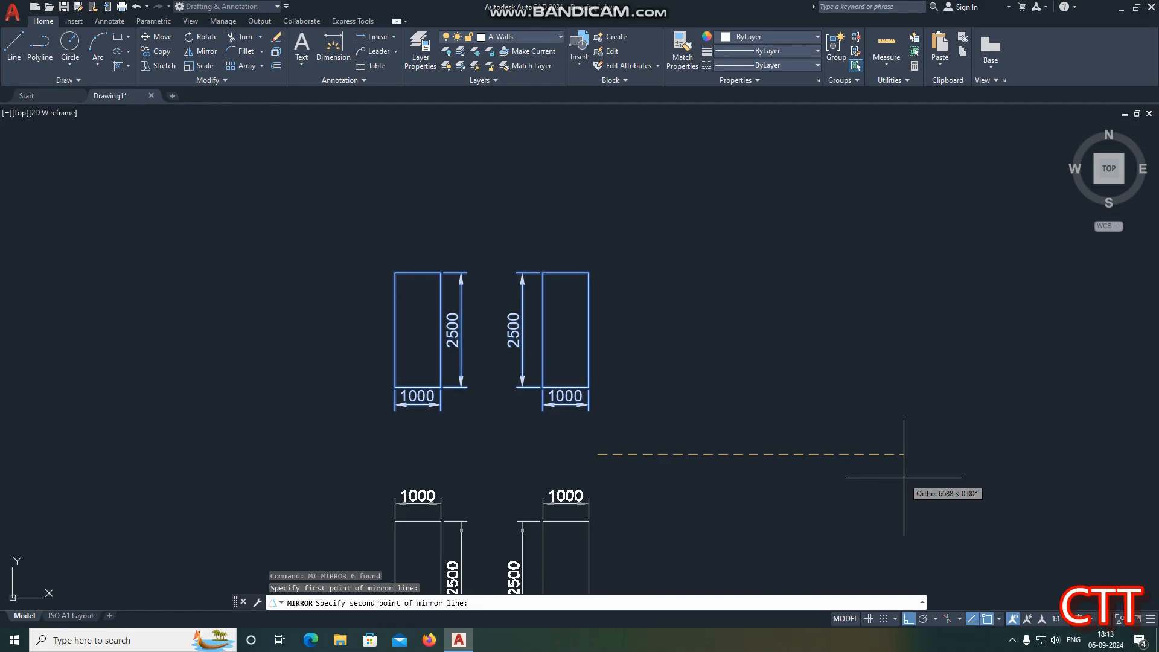
scroll(904, 478, down, 2)
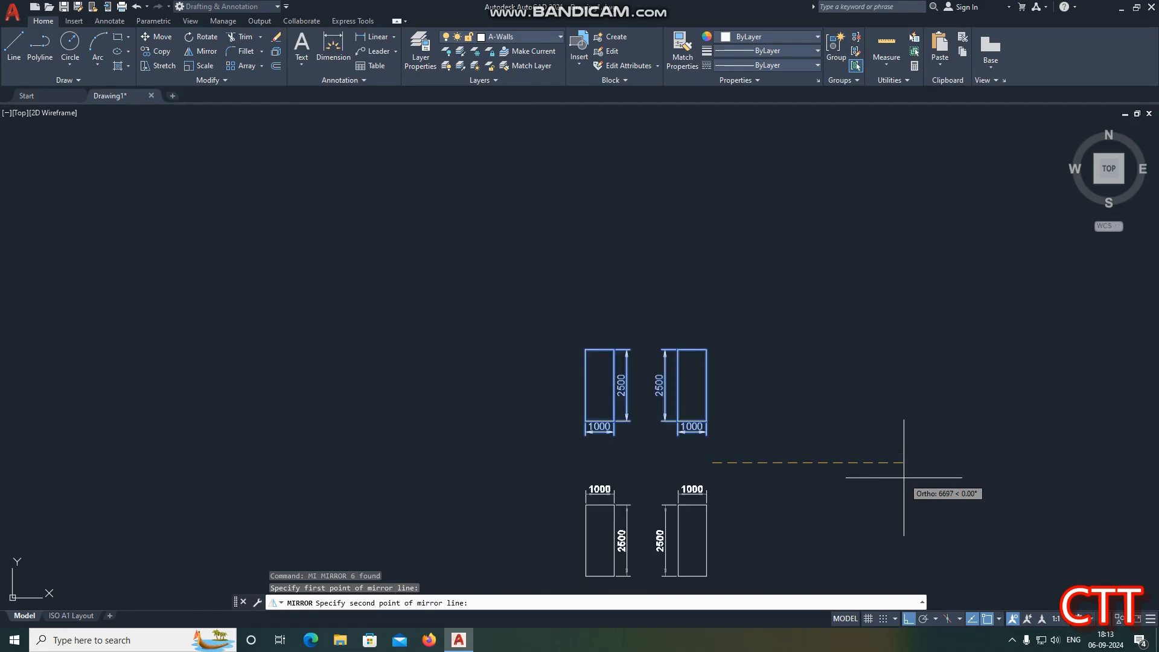
click(904, 477)
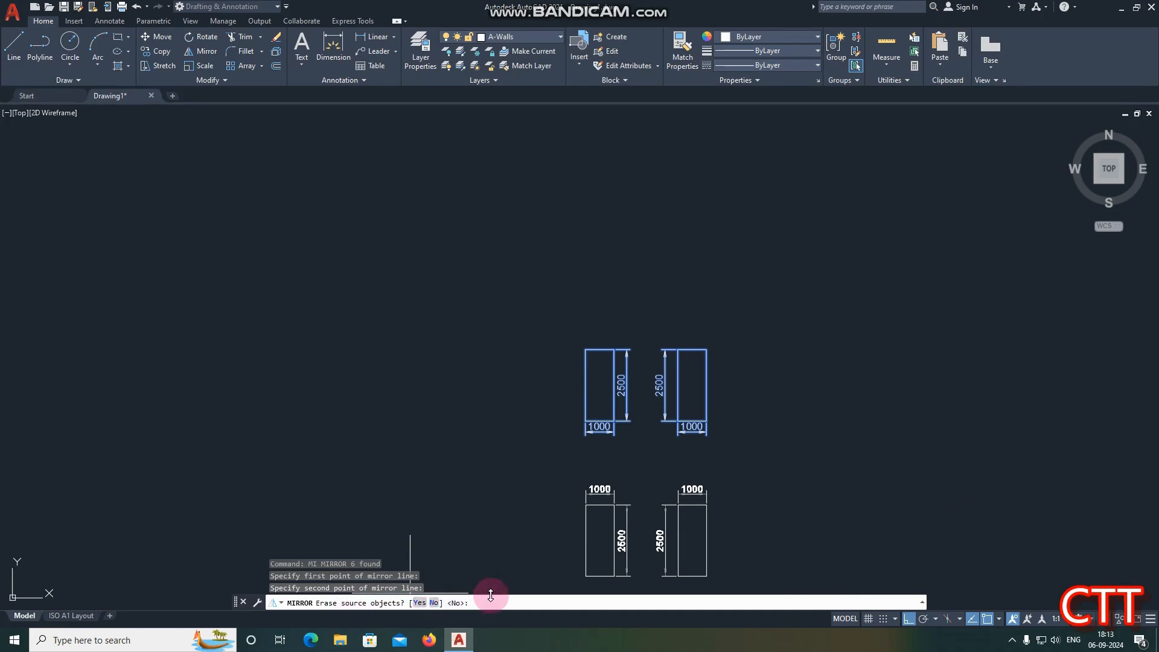
key(Return)
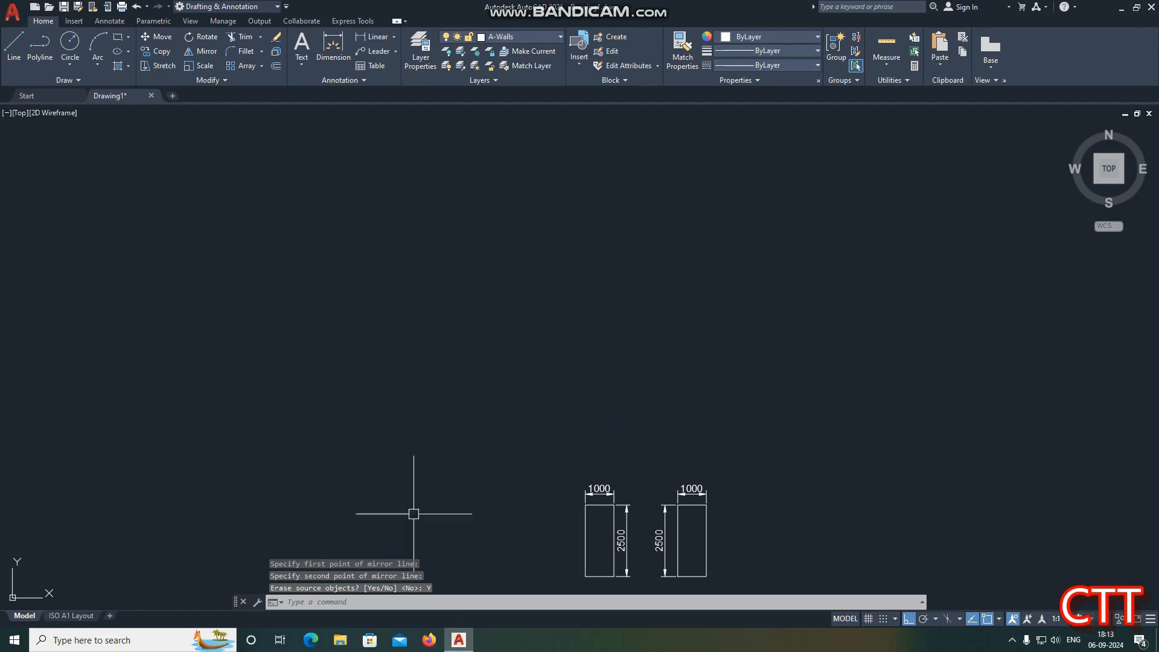
scroll(401, 398, down, 4)
scroll(502, 433, up, 4)
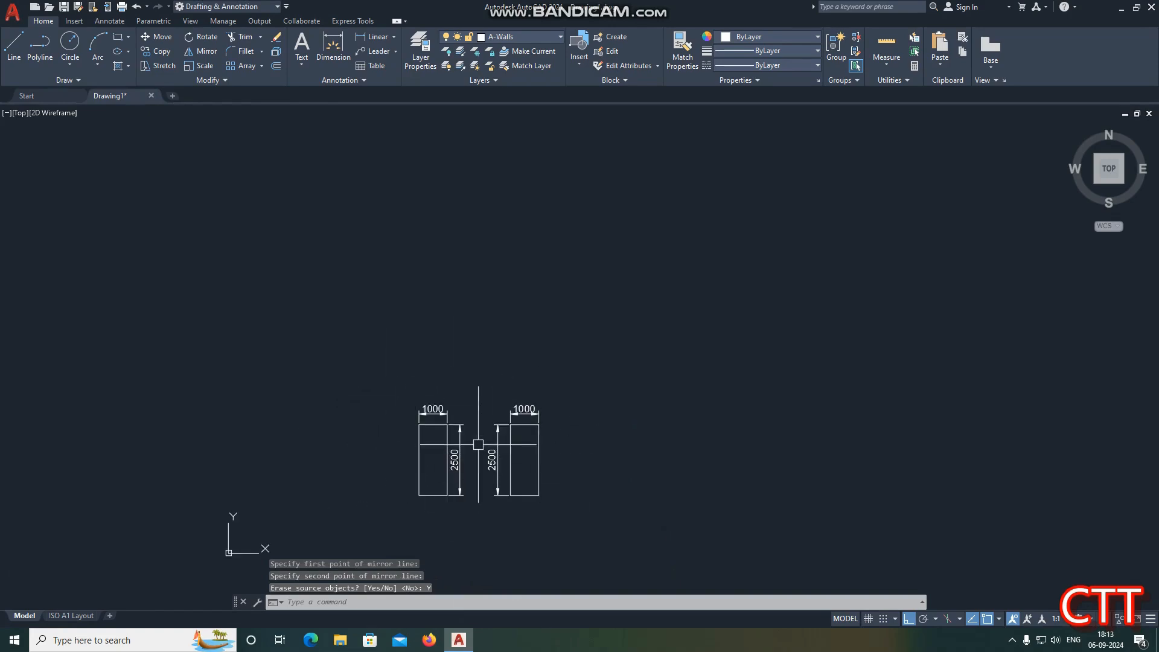
key(ctrl+z)
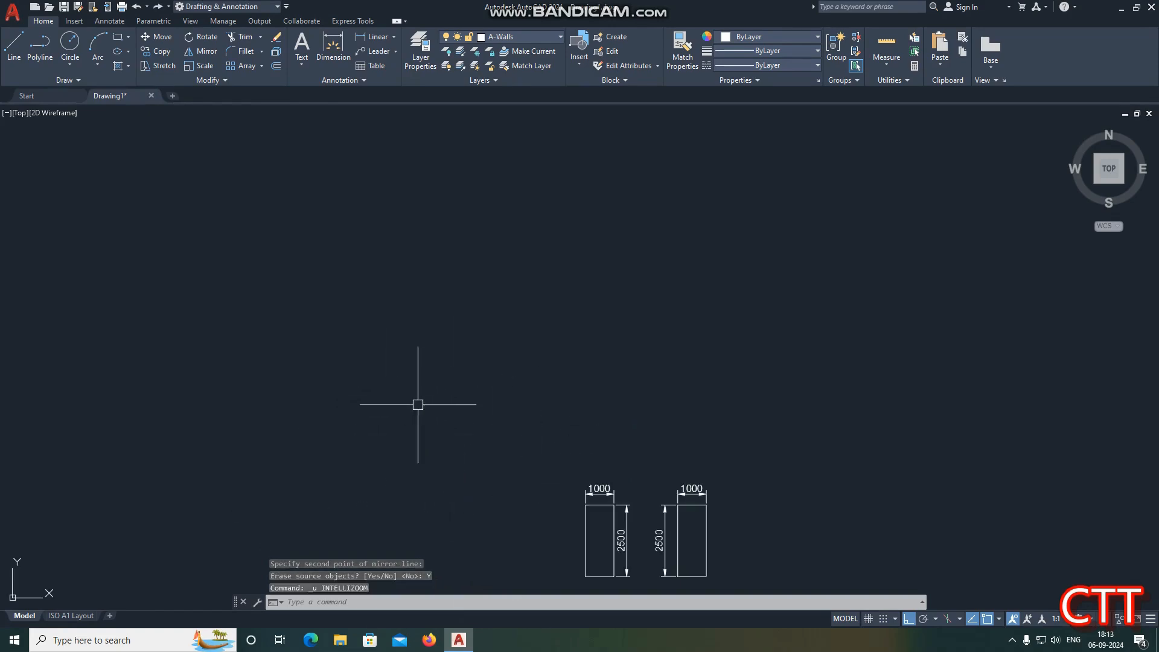
scroll(529, 401, down, 2)
scroll(529, 401, up, 2)
key(Escape)
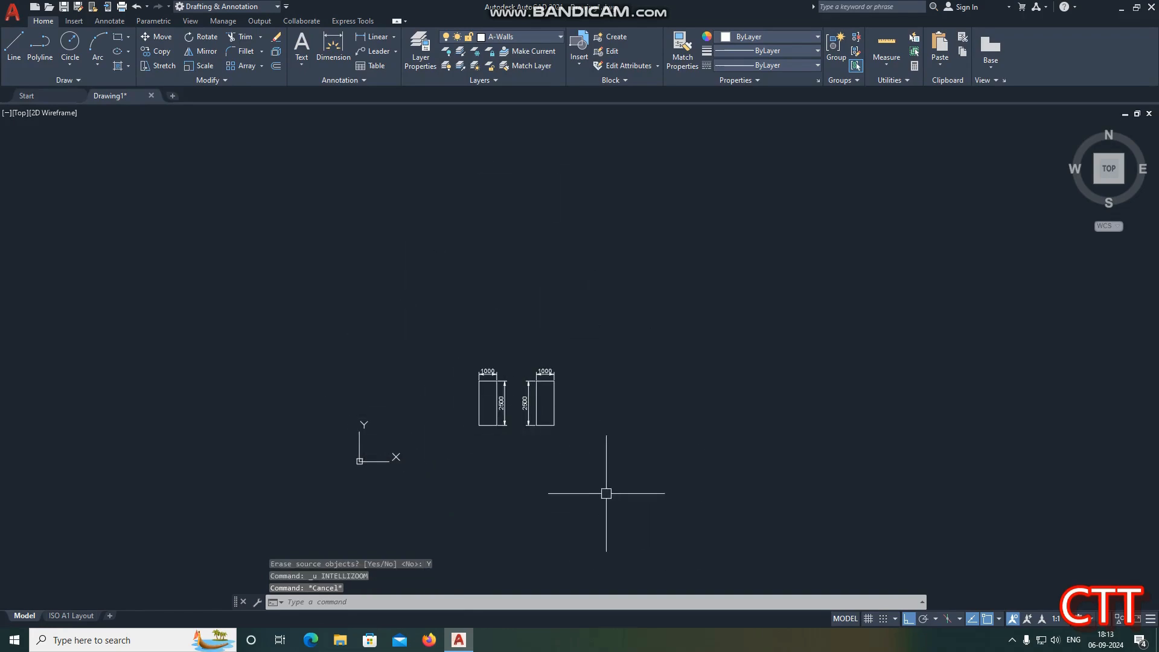
Mirror the two rectangles with their dimensions across a horizontal line just beneath them, keeping the source objects
scroll(515, 399, up, 4)
key(Escape)
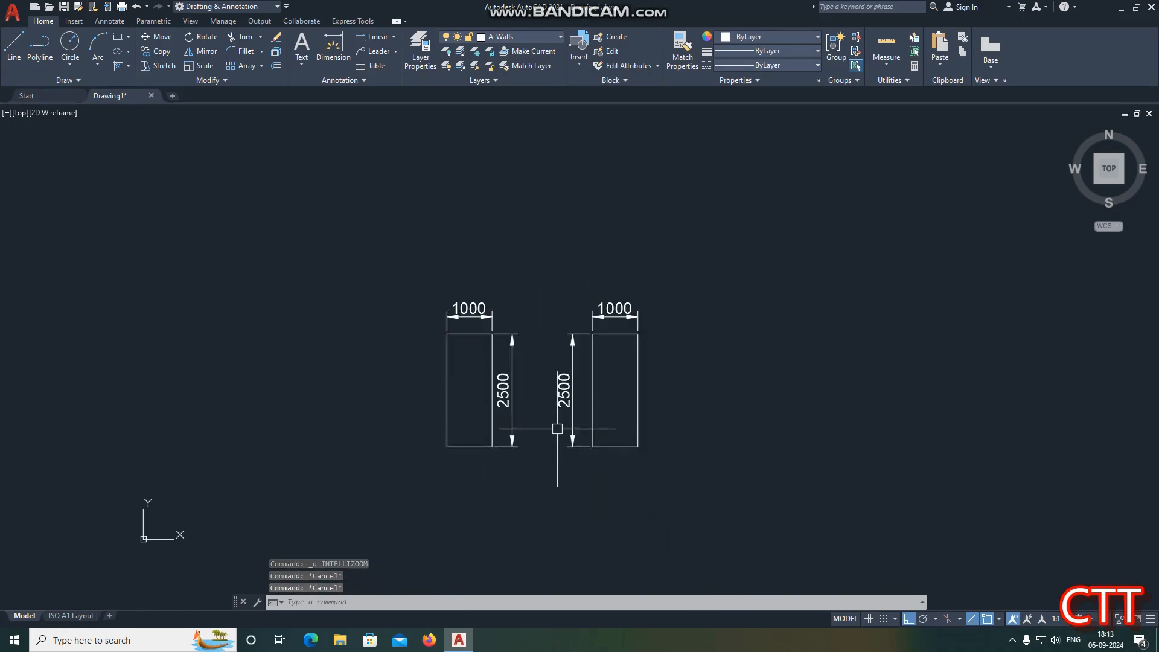
click(700, 497)
click(372, 273)
text(MI)
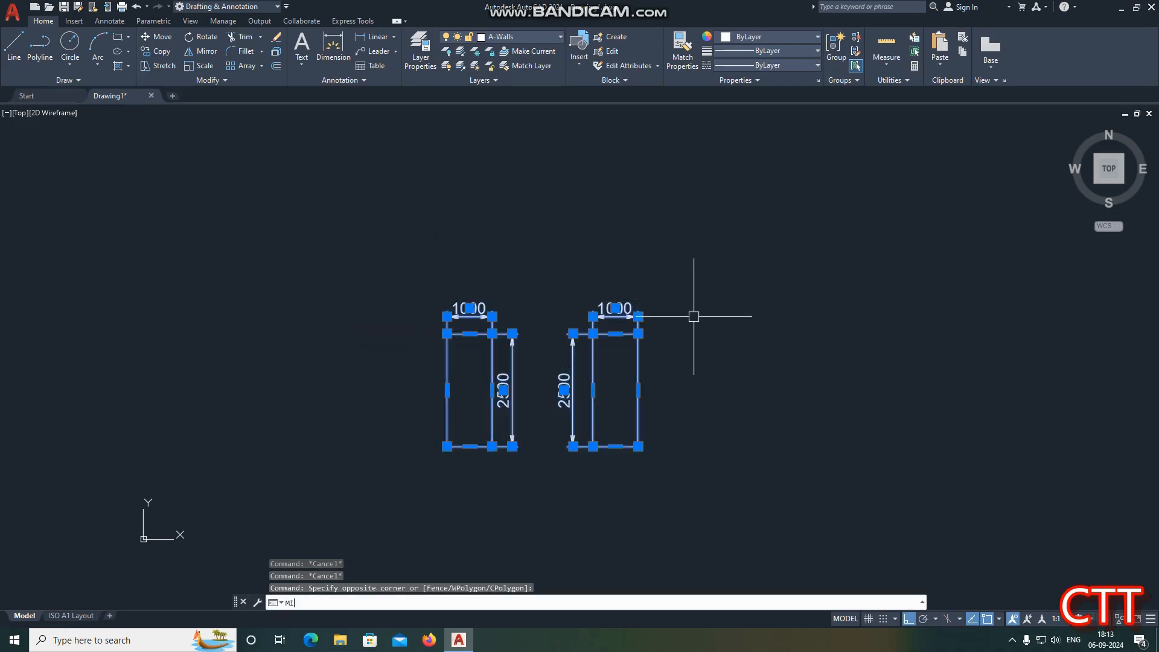
key(Return)
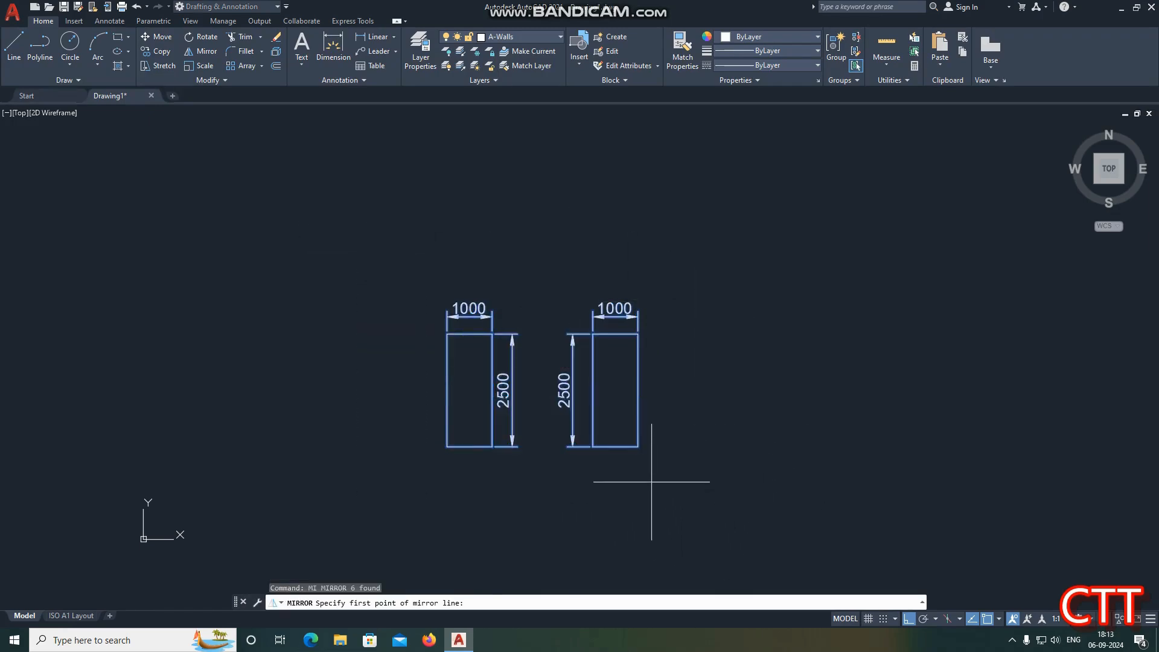
click(651, 482)
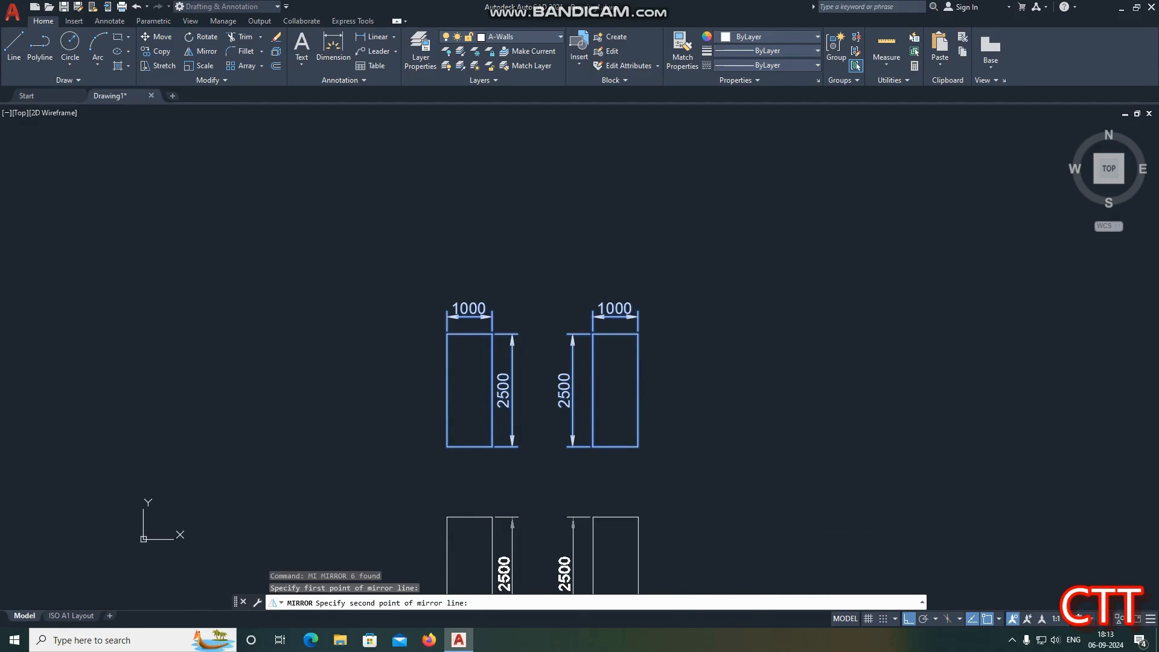
click(694, 453)
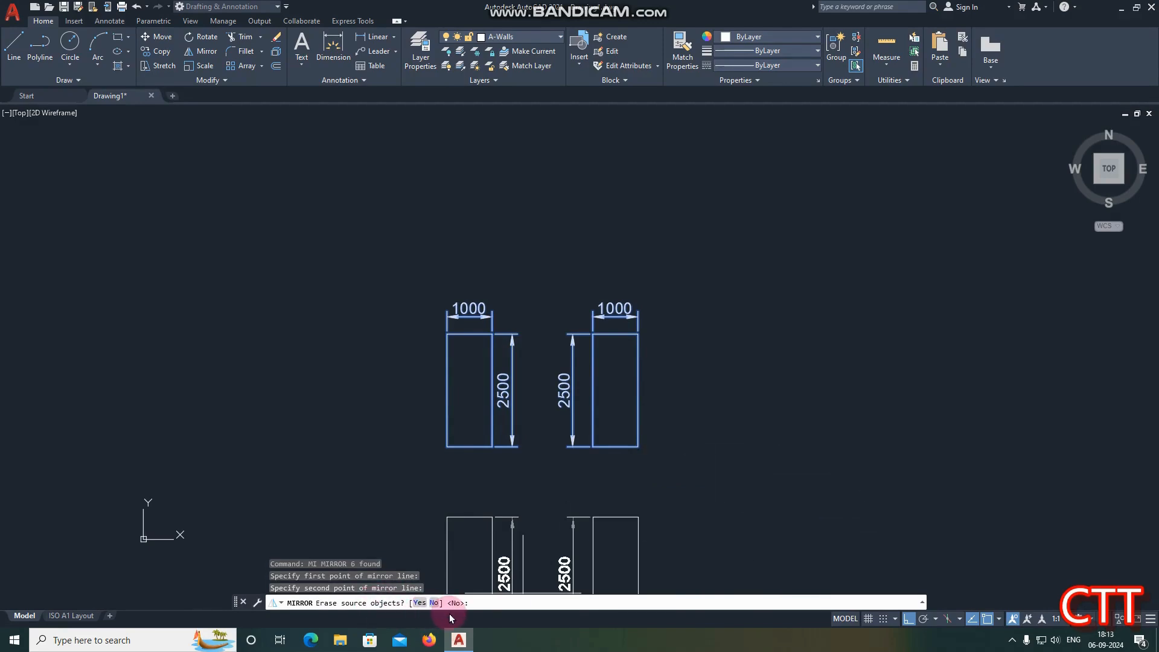
key(Return)
scroll(610, 316, down, 5)
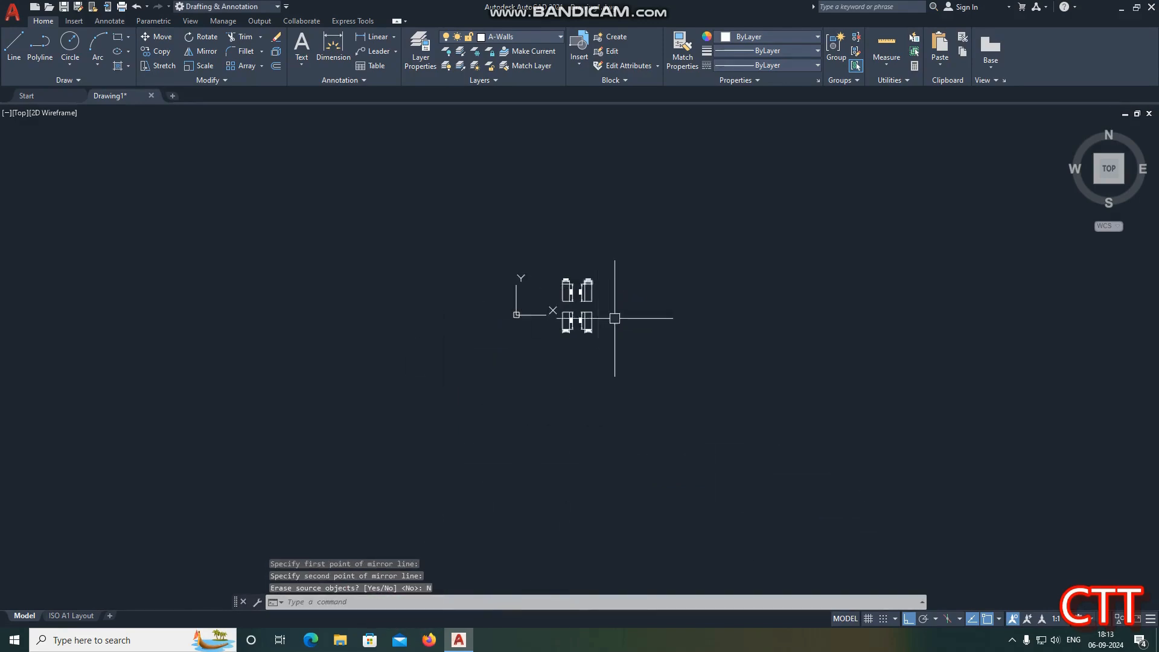
scroll(529, 272, up, 3)
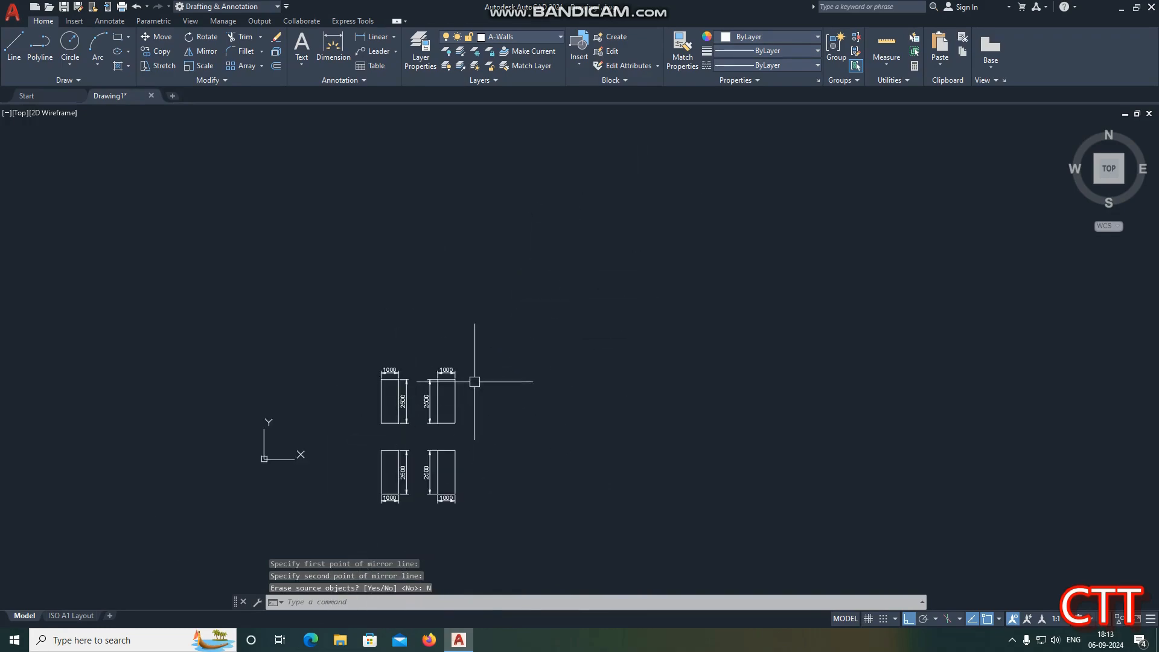
scroll(397, 454, up, 3)
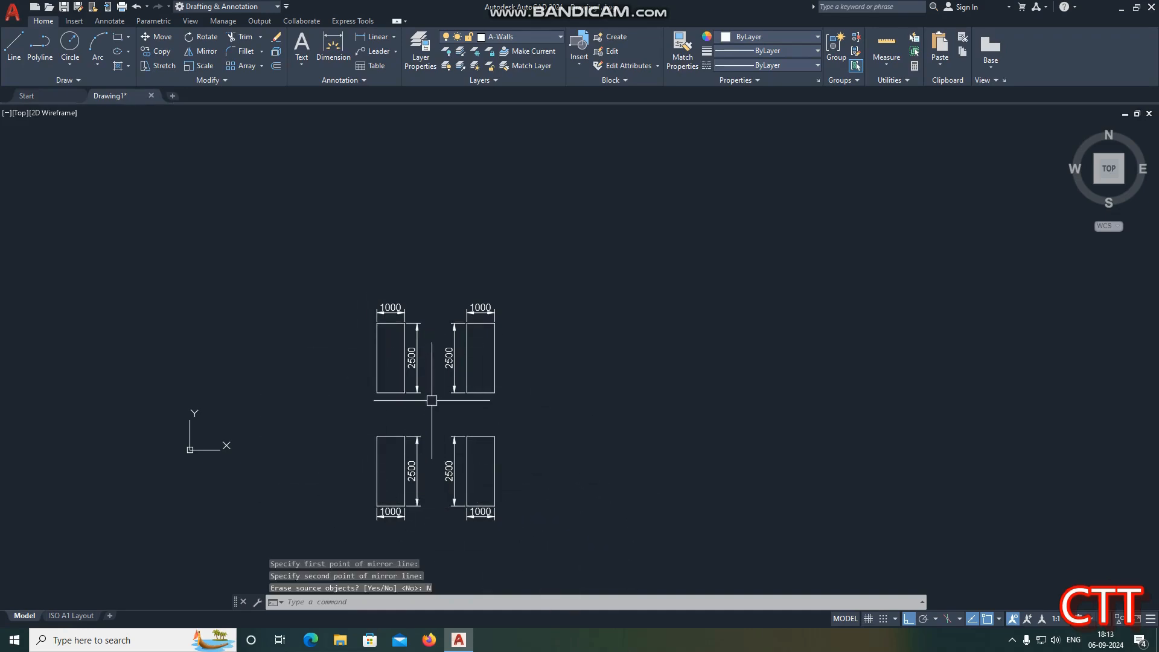
key(Escape)
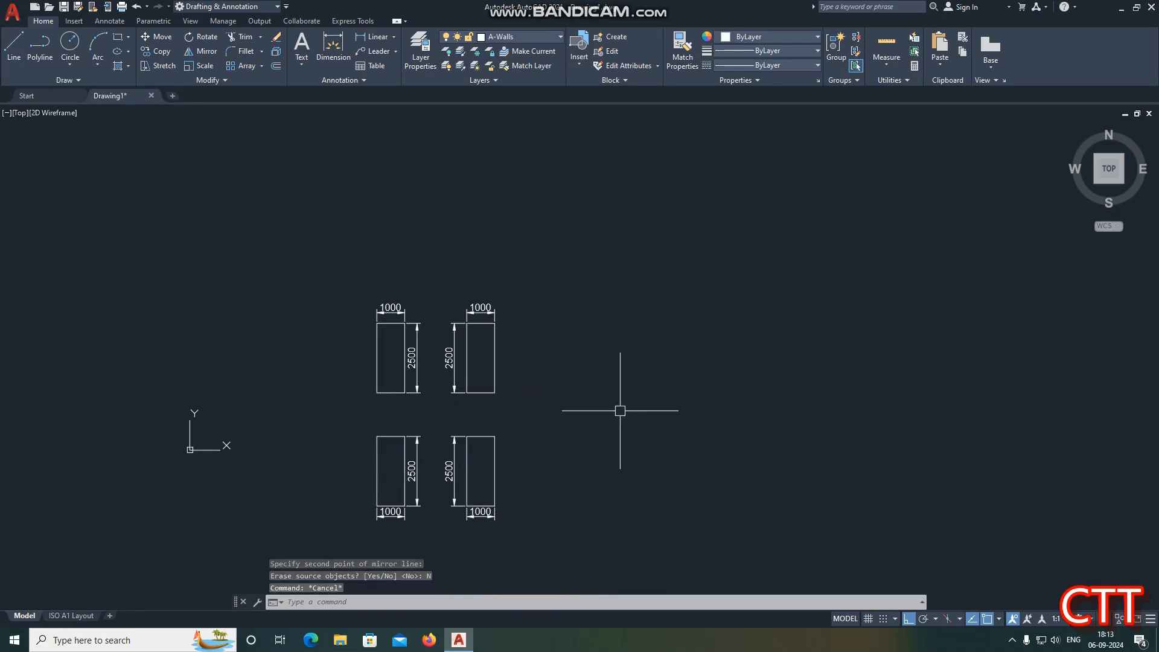
text(l)
key(Return)
click(609, 391)
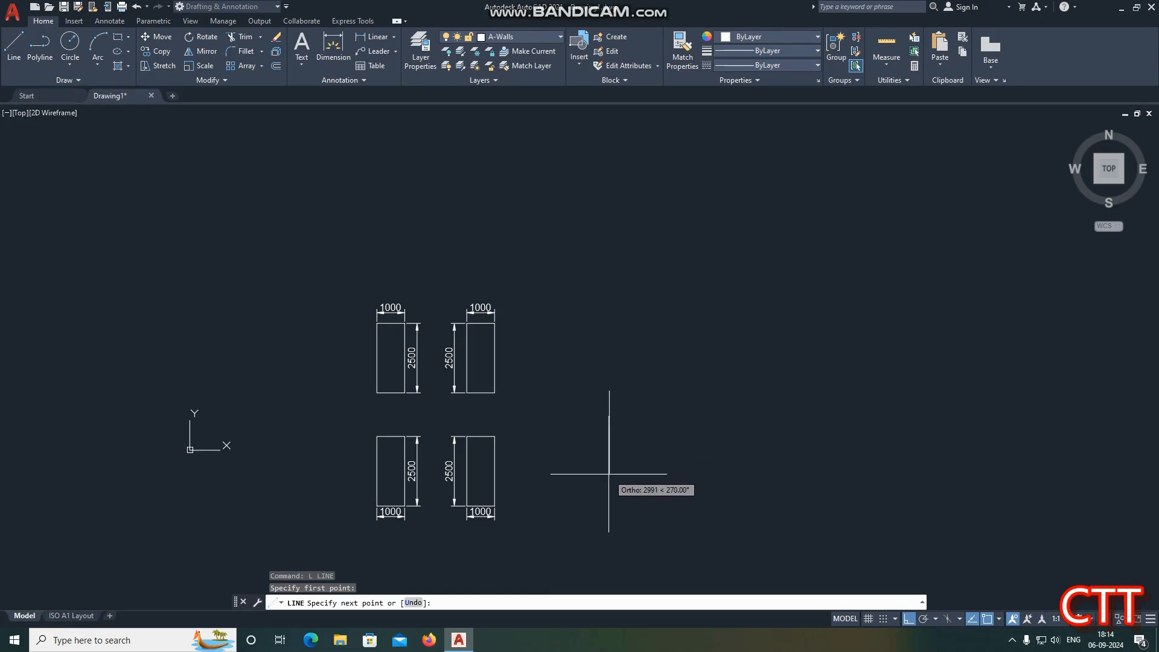
key(Escape)
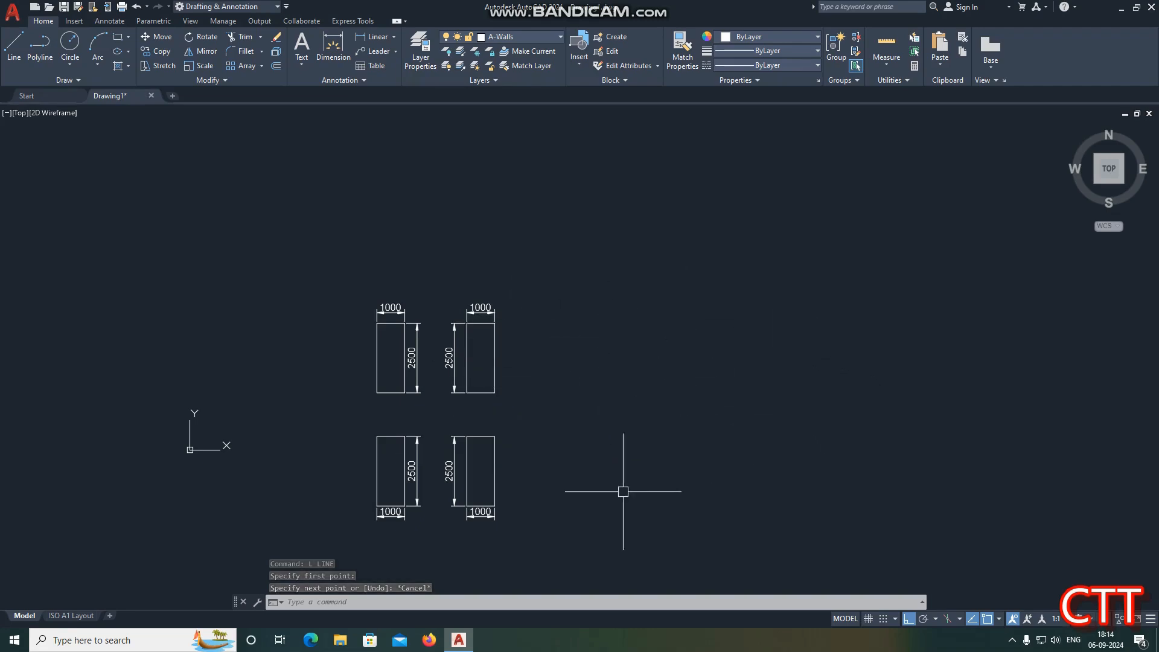
key(Escape)
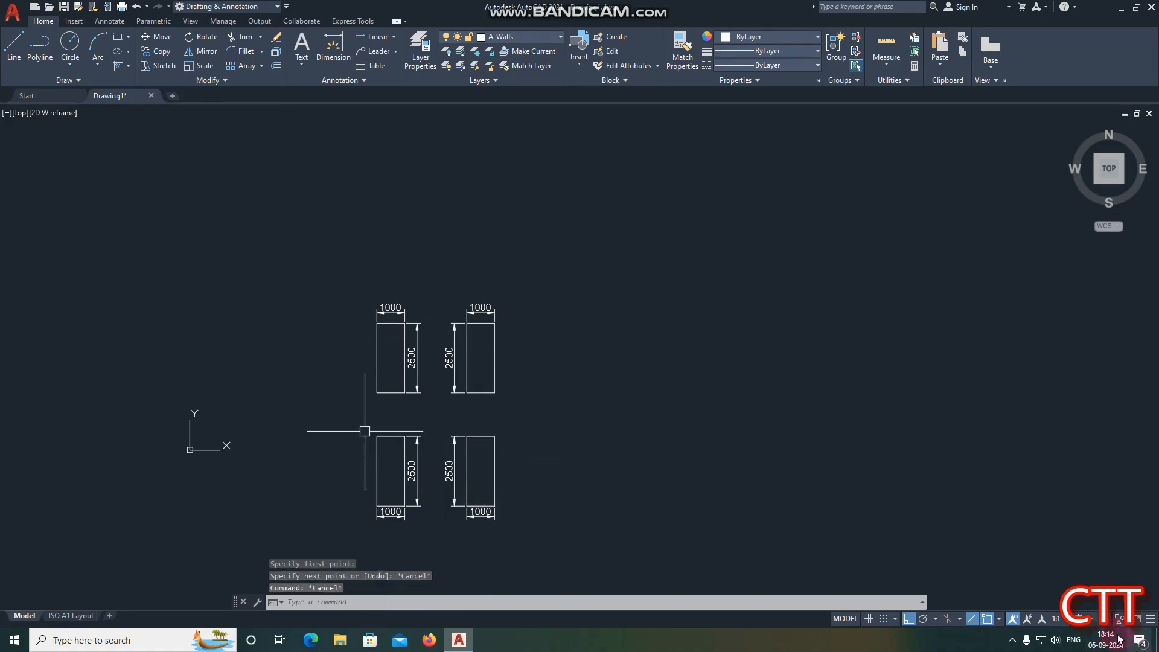
key(Escape)
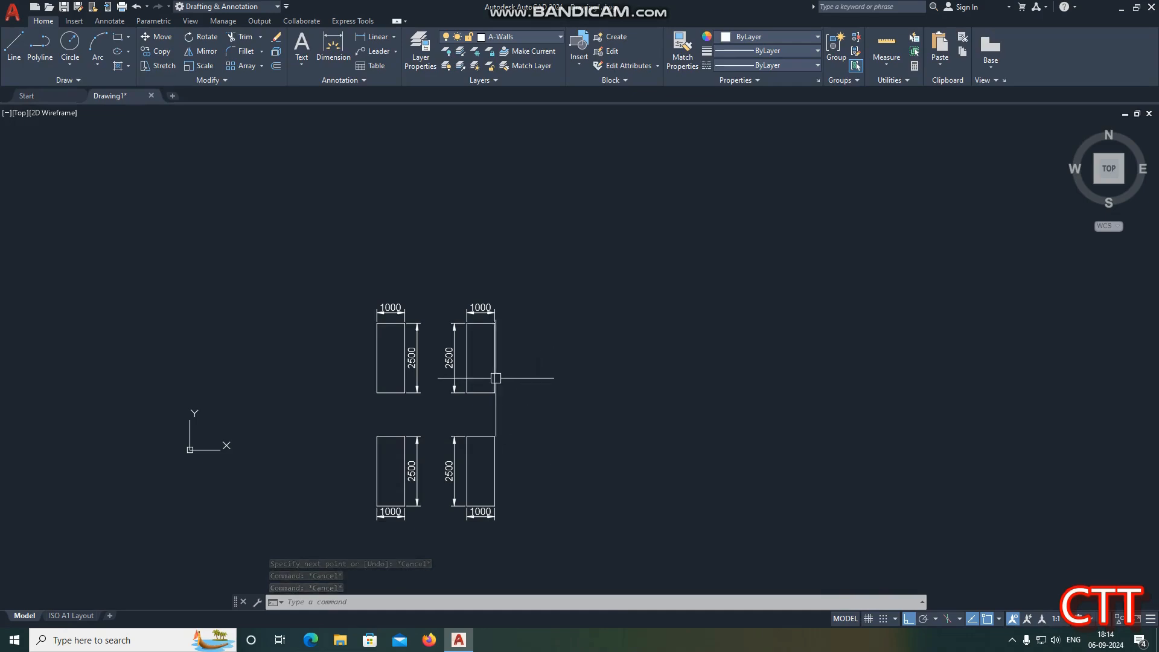
Erase the two lower rectangles together with their dimensions
scroll(492, 383, up, 4)
key(Escape)
scroll(527, 388, down, 4)
scroll(525, 386, up, 6)
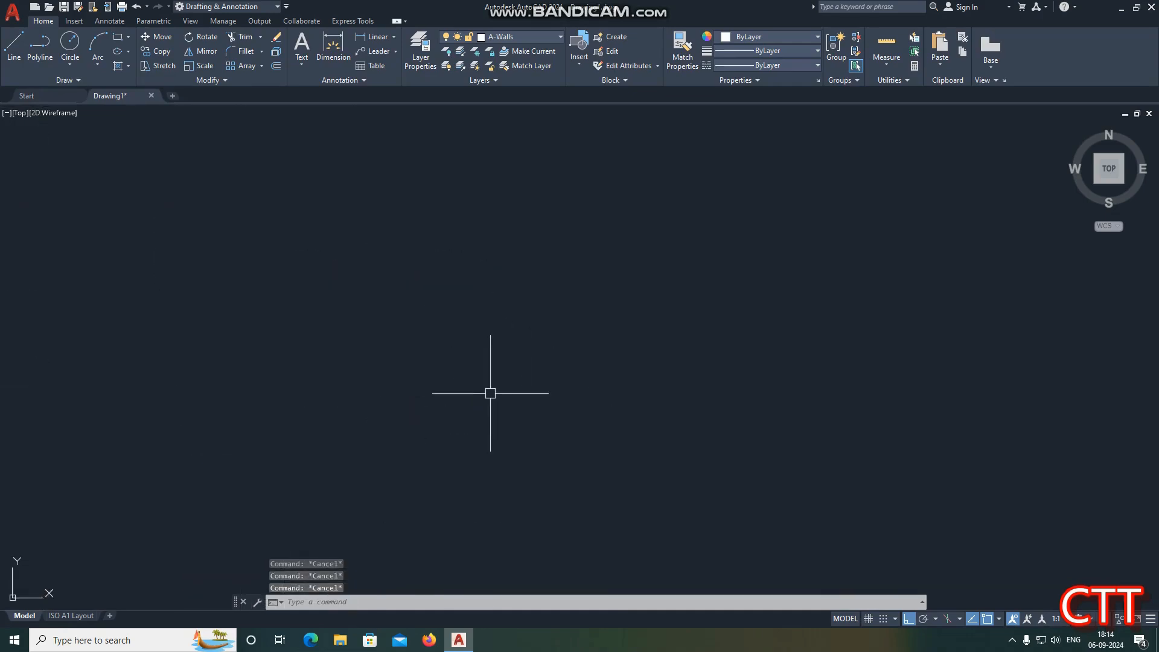
scroll(523, 409, down, 4)
scroll(570, 427, down, 3)
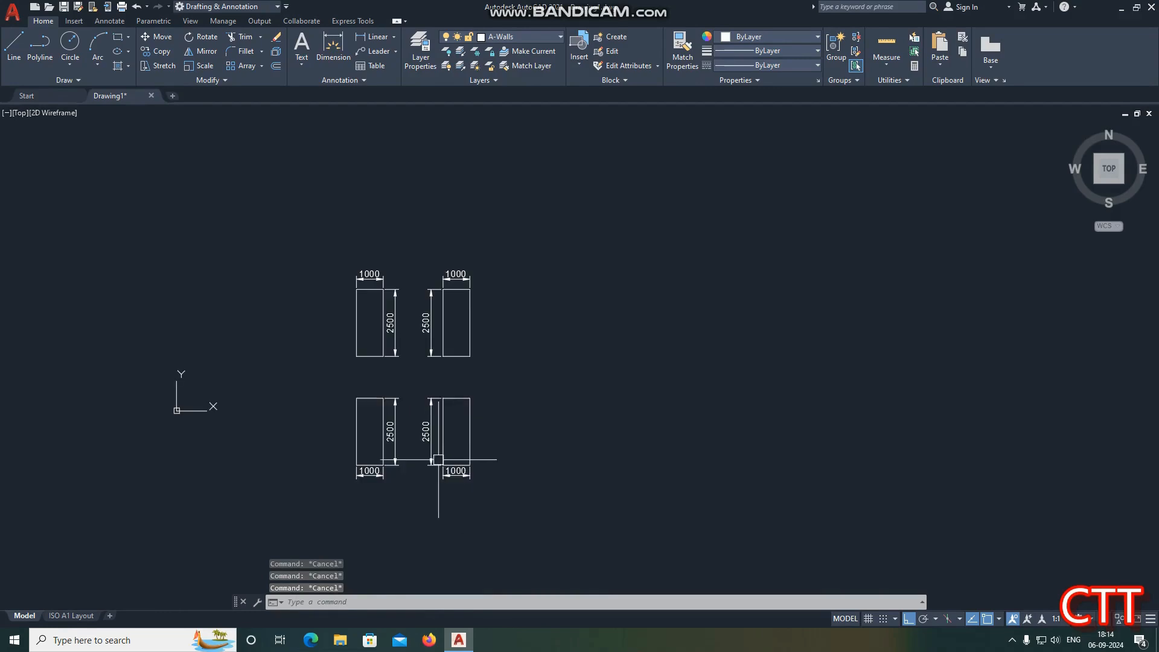
click(547, 505)
click(281, 380)
text(E)
key(space)
Erase the right-hand one of the two remaining rectangles with its dimensions
click(505, 397)
click(410, 241)
text(E)
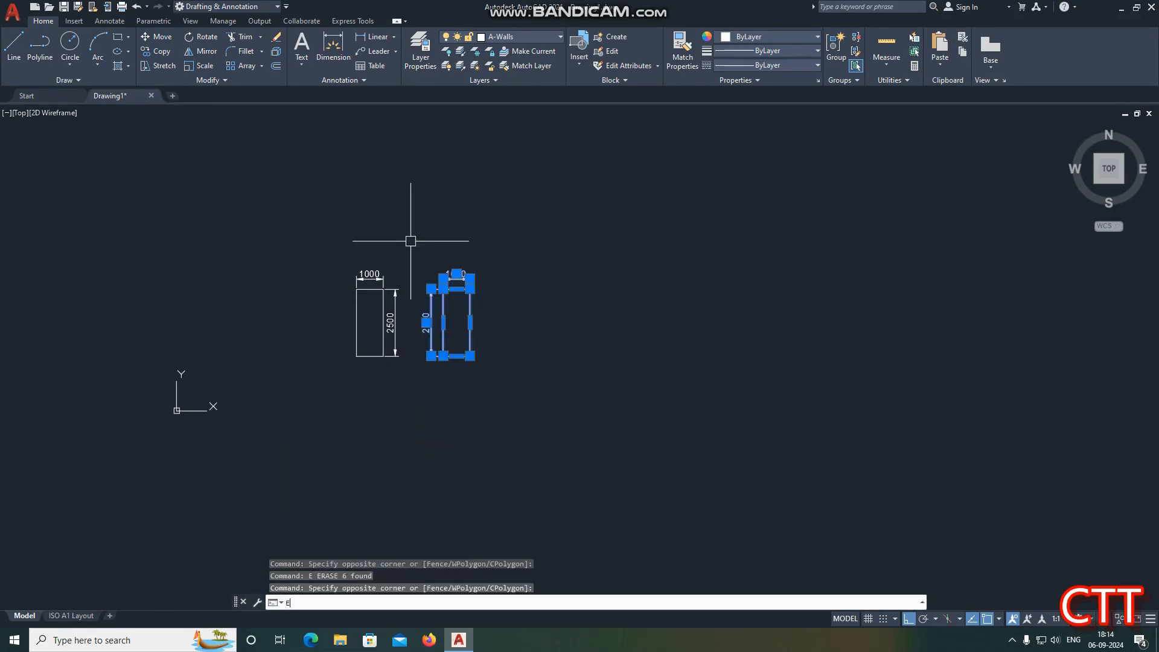
key(space)
key(Escape)
Draw a vertical line from the remaining rectangle's lower right corner partway up its right edge
scroll(401, 350, up, 4)
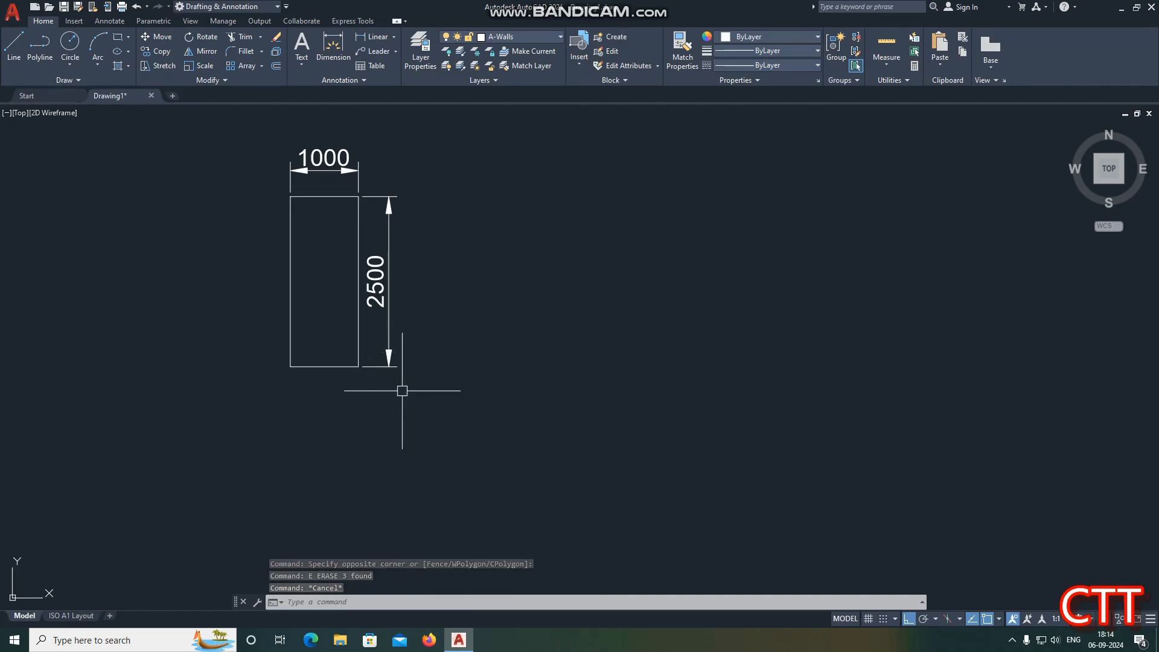
click(359, 350)
key(Escape)
text(l)
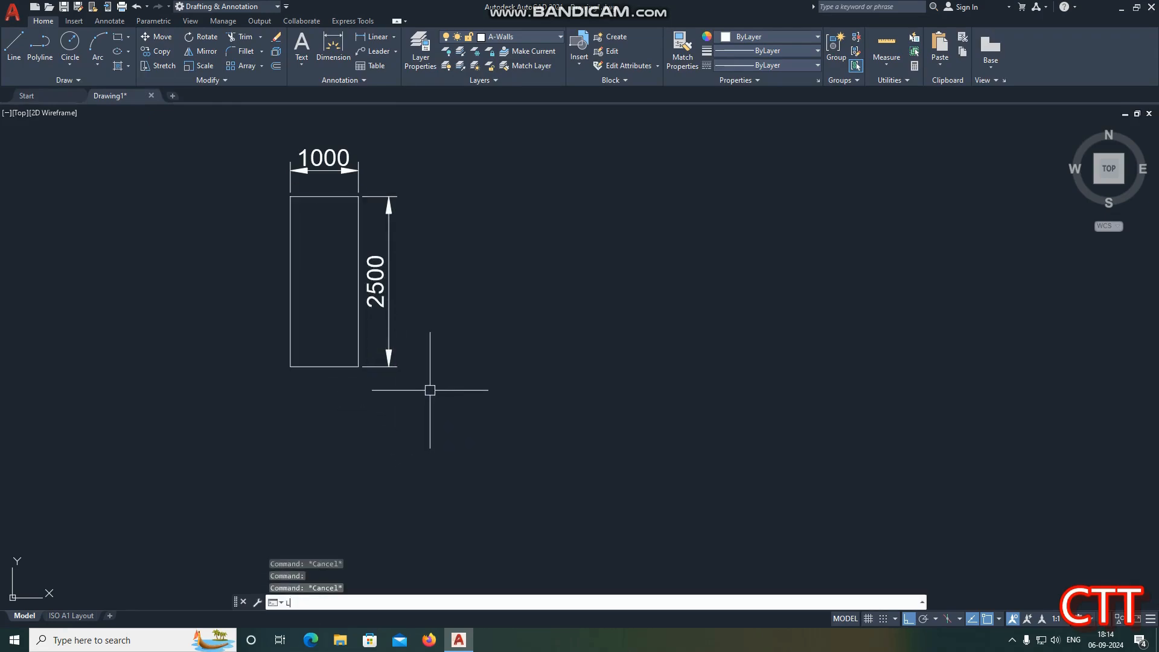
key(Return)
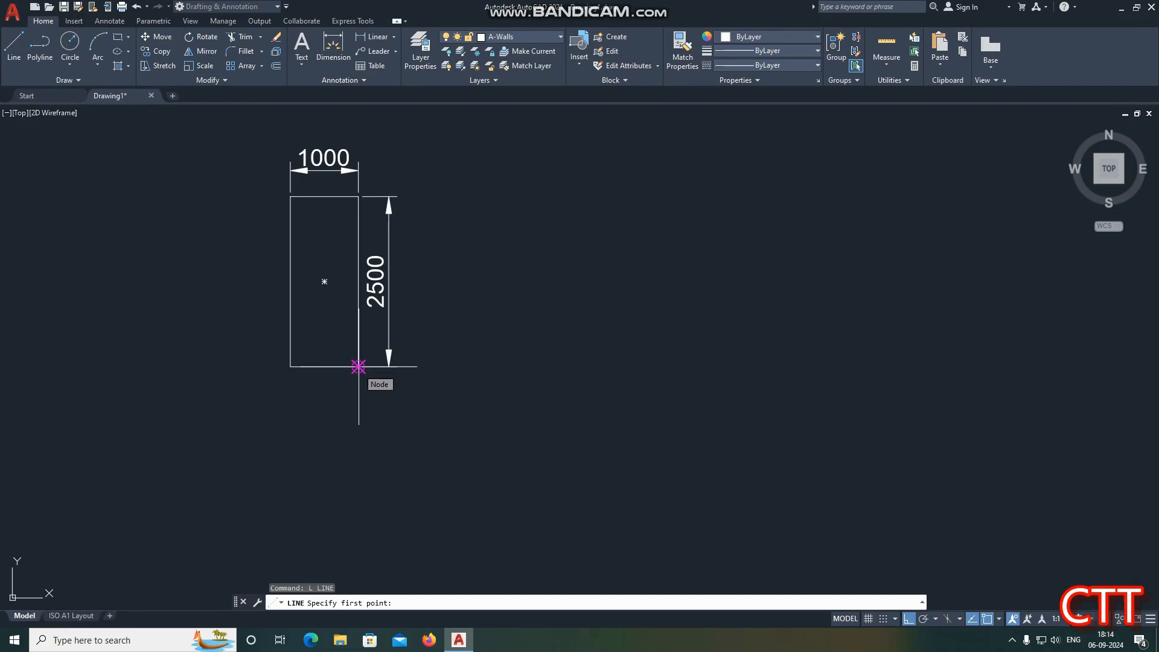
click(359, 366)
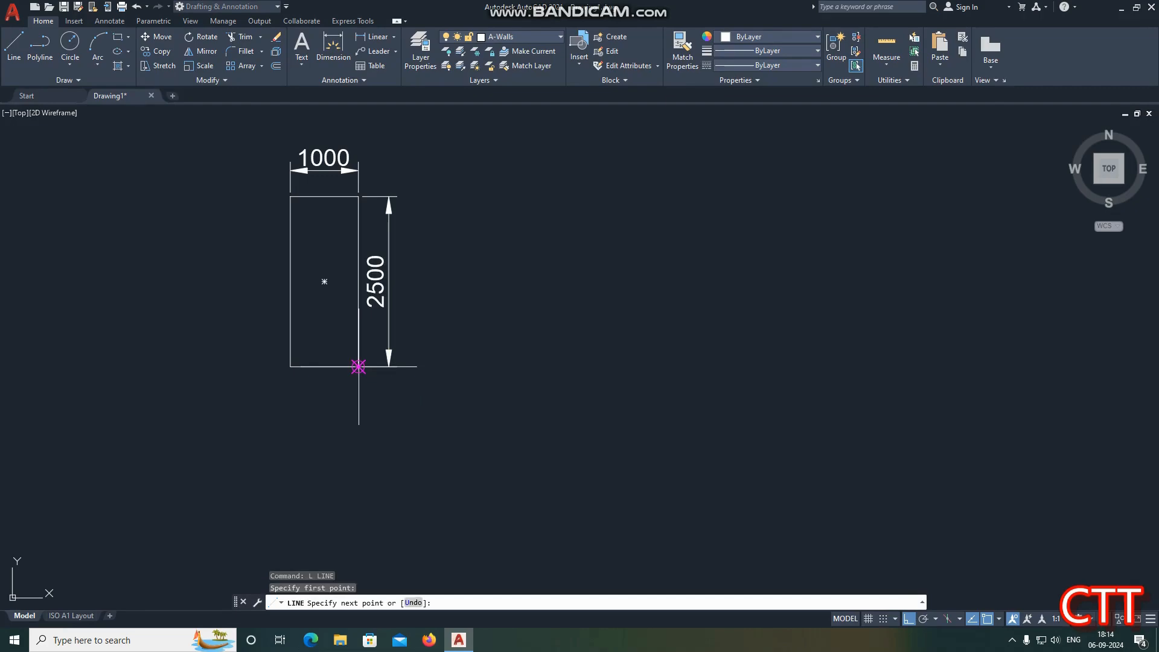
click(359, 247)
key(Escape)
click(343, 233)
click(376, 397)
key(Return)
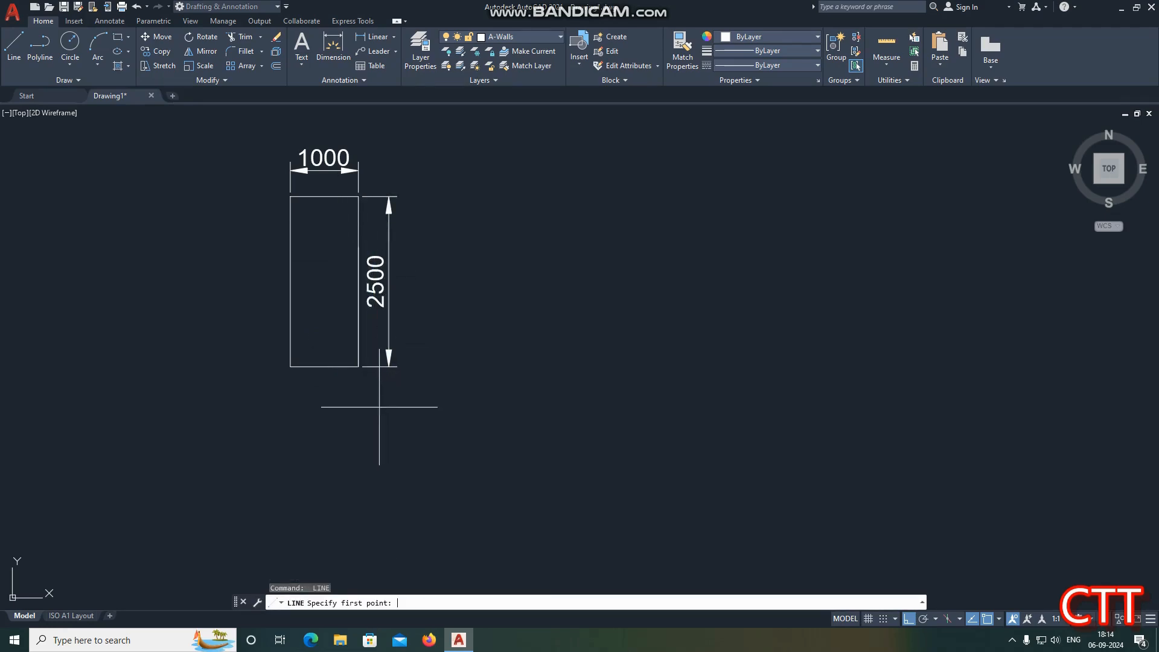
click(359, 366)
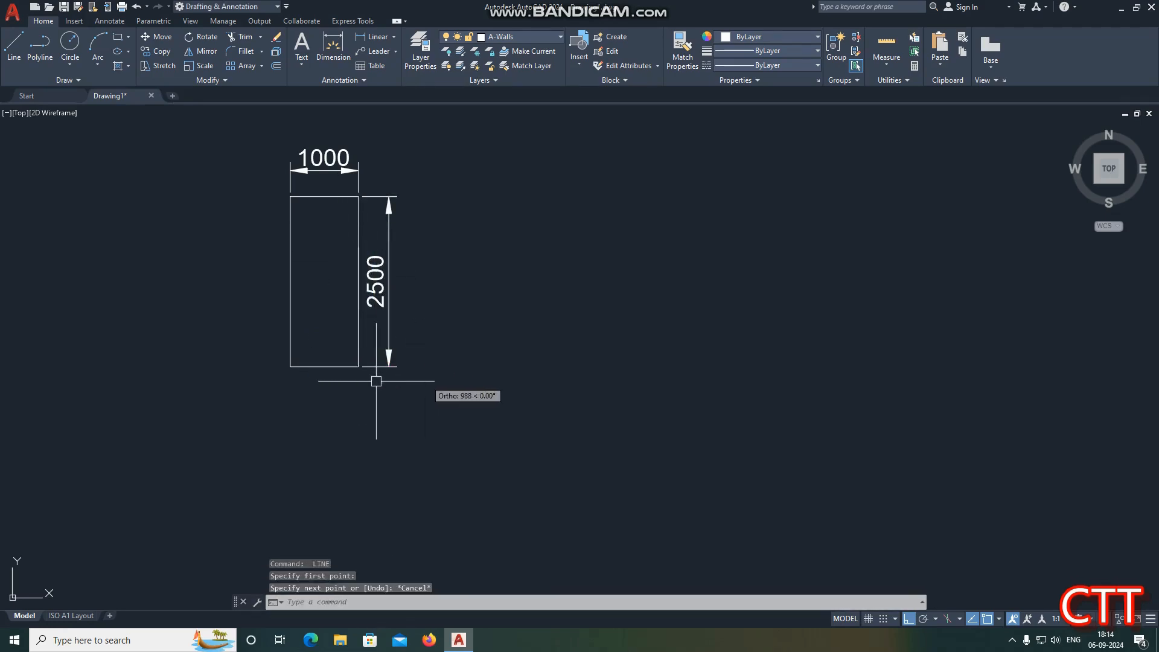
Move the short vertical line on the rectangle's right edge 1000 units to the right, using its lower endpoint as base point
key(Escape)
click(337, 233)
click(445, 488)
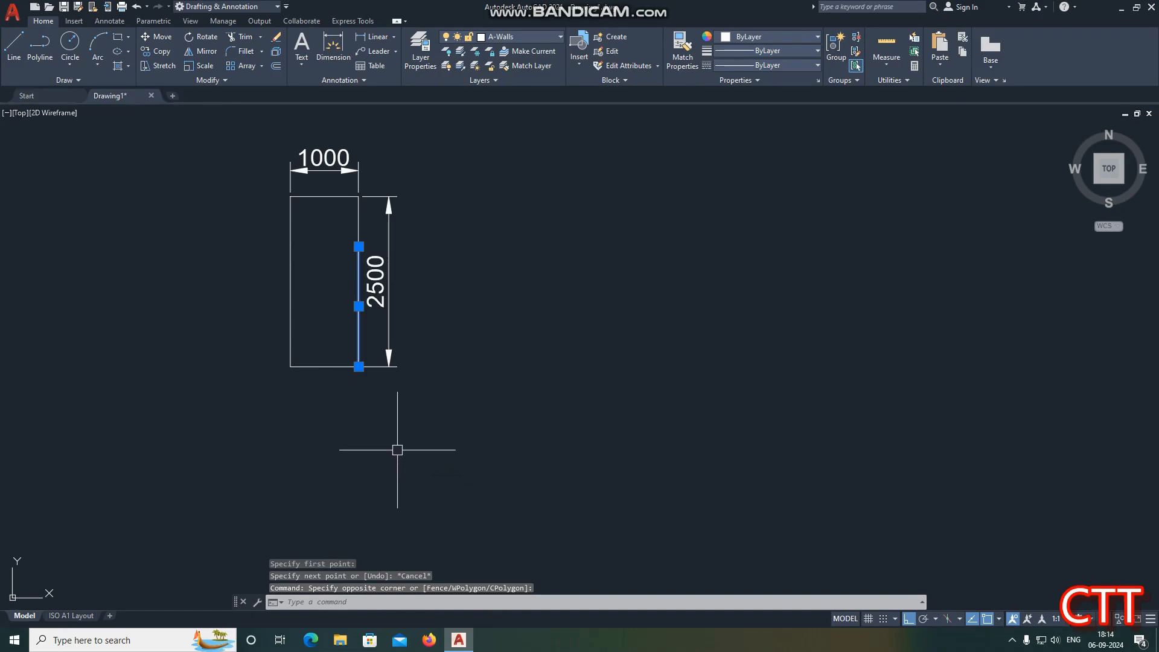
text(m)
key(Return)
click(358, 366)
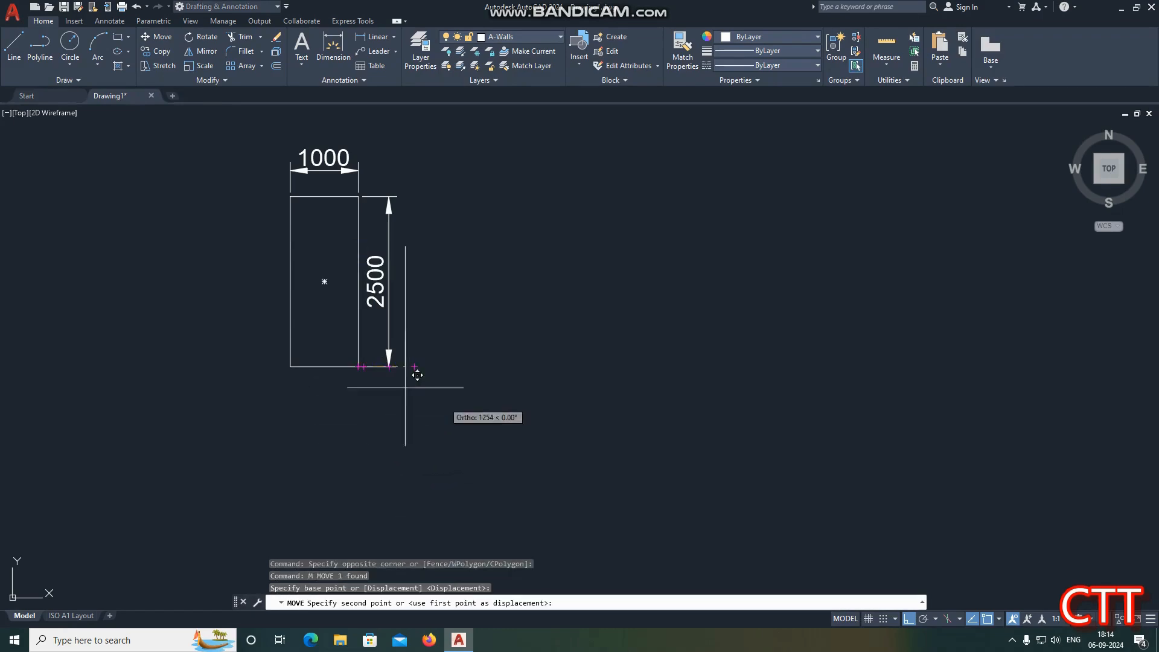
text(1000)
key(Return)
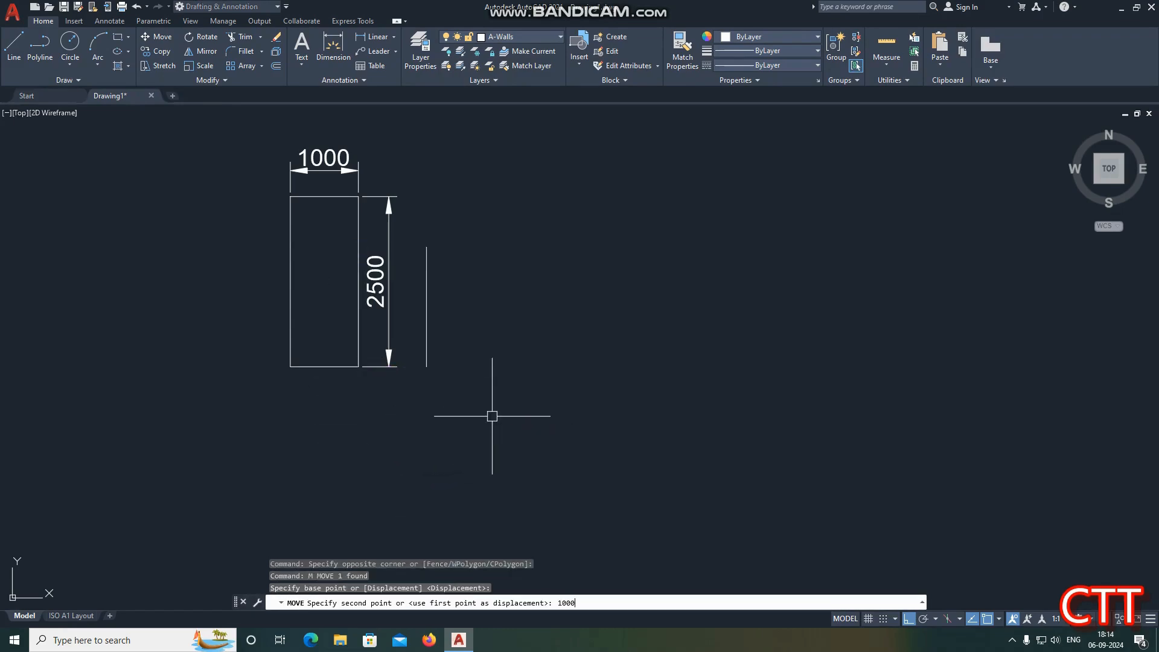
key(Escape)
Add a linear dimension below the gap between the rectangle's lower right corner and the vertical line's lower end
text(dli)
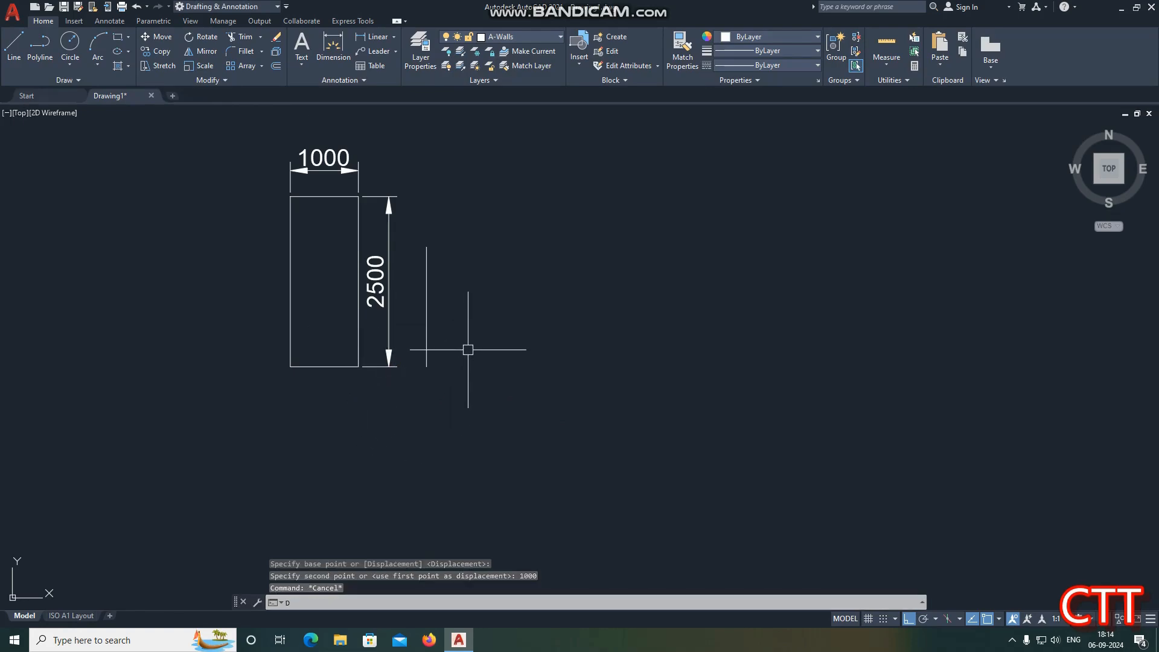
key(Return)
click(359, 367)
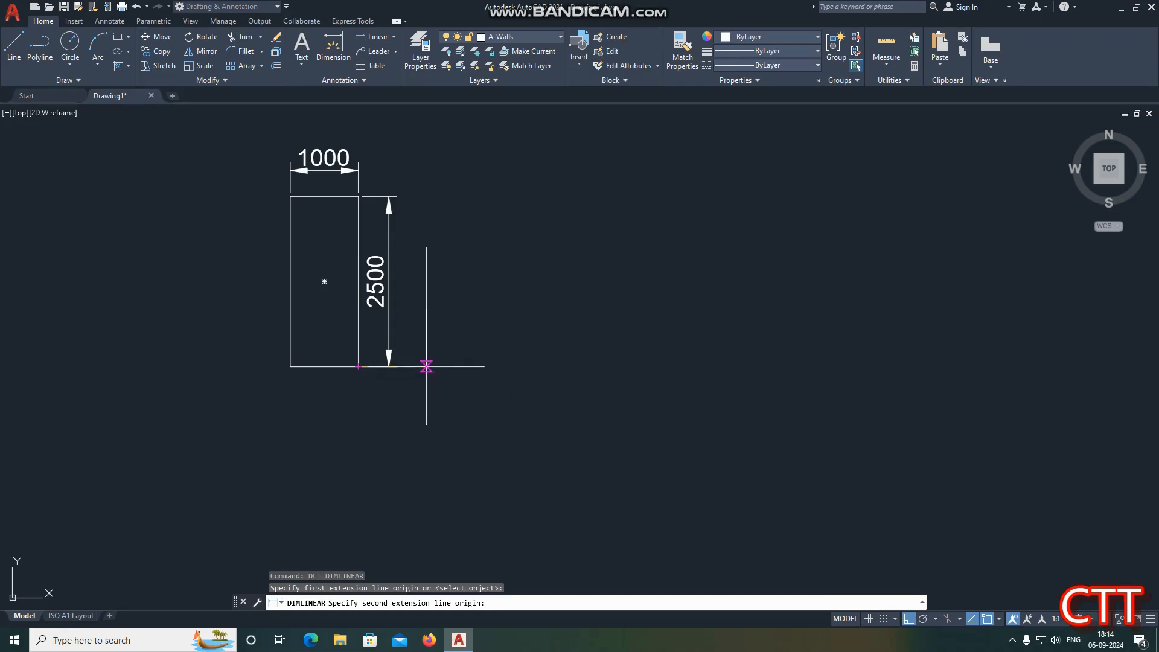
click(426, 366)
click(423, 405)
key(Escape)
Mirror the rectangle with its width and height dimensions across the vertical line, keeping the source objects
scroll(398, 367, down, 3)
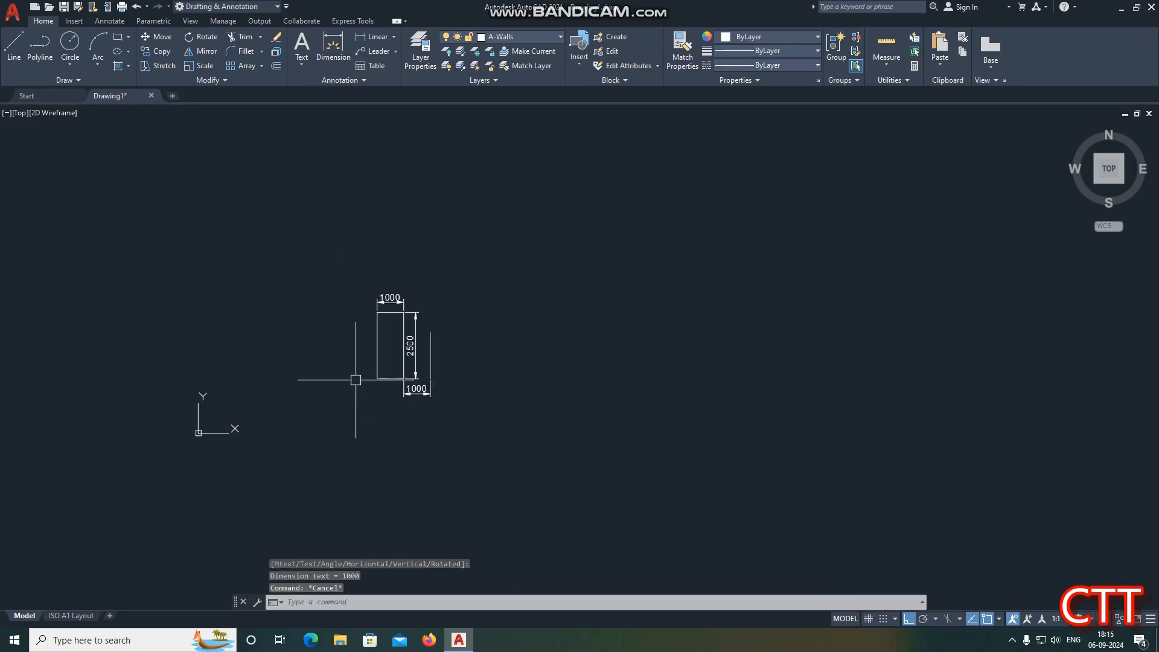
scroll(391, 388, up, 3)
click(489, 328)
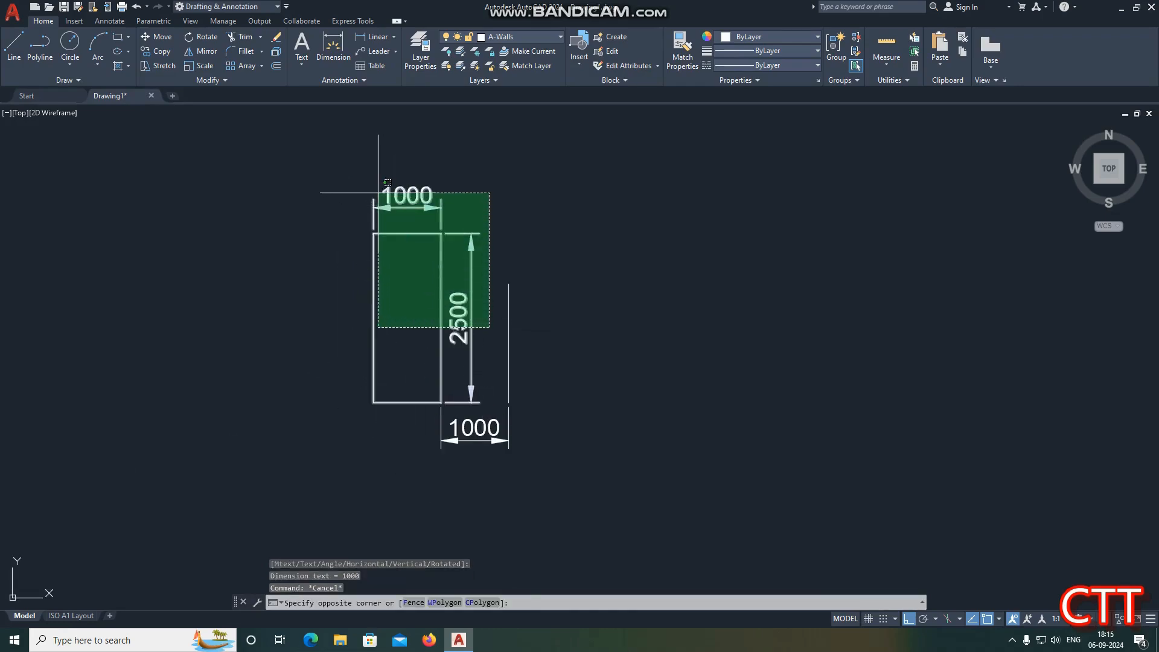
click(331, 172)
text(M)
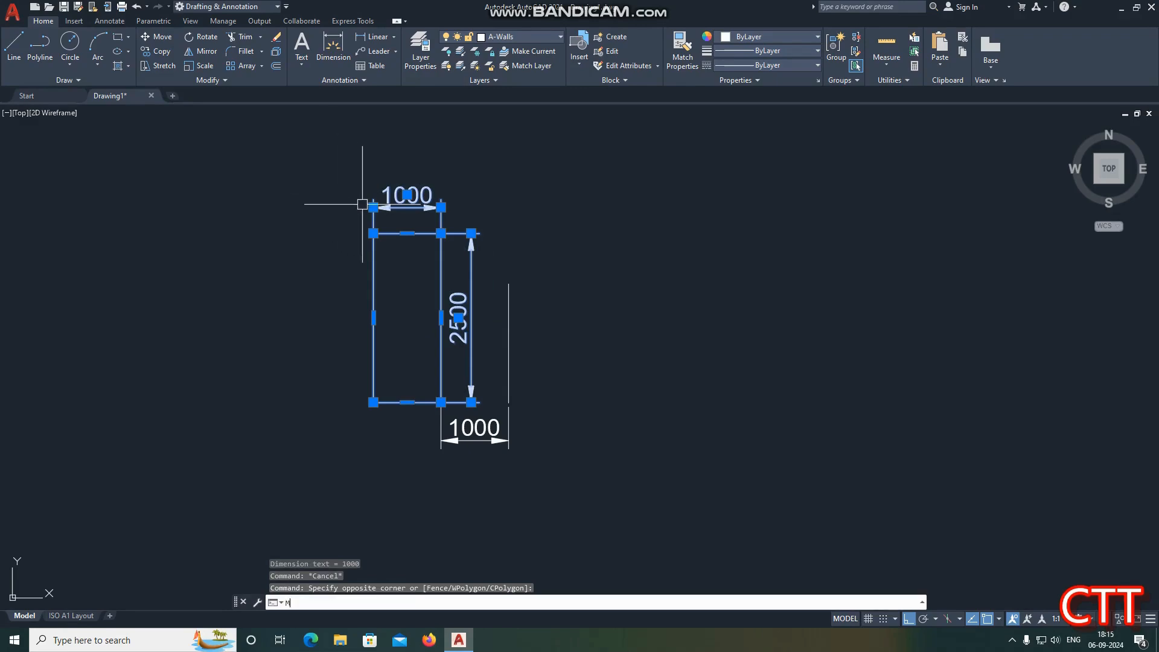
text(I)
key(Return)
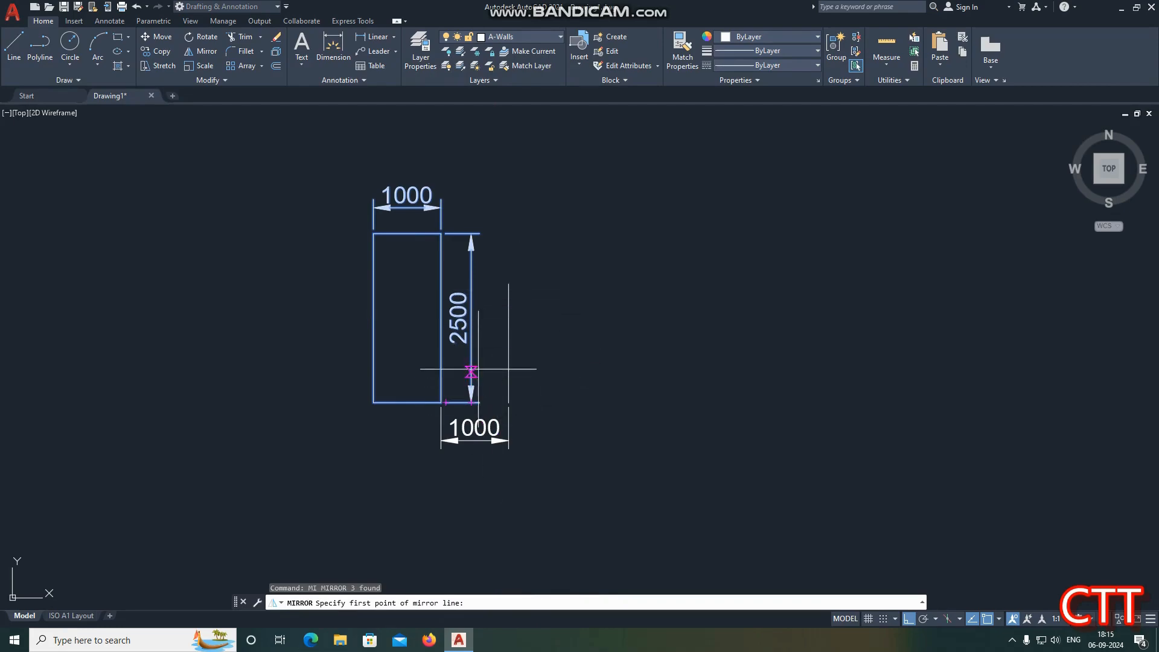
click(509, 283)
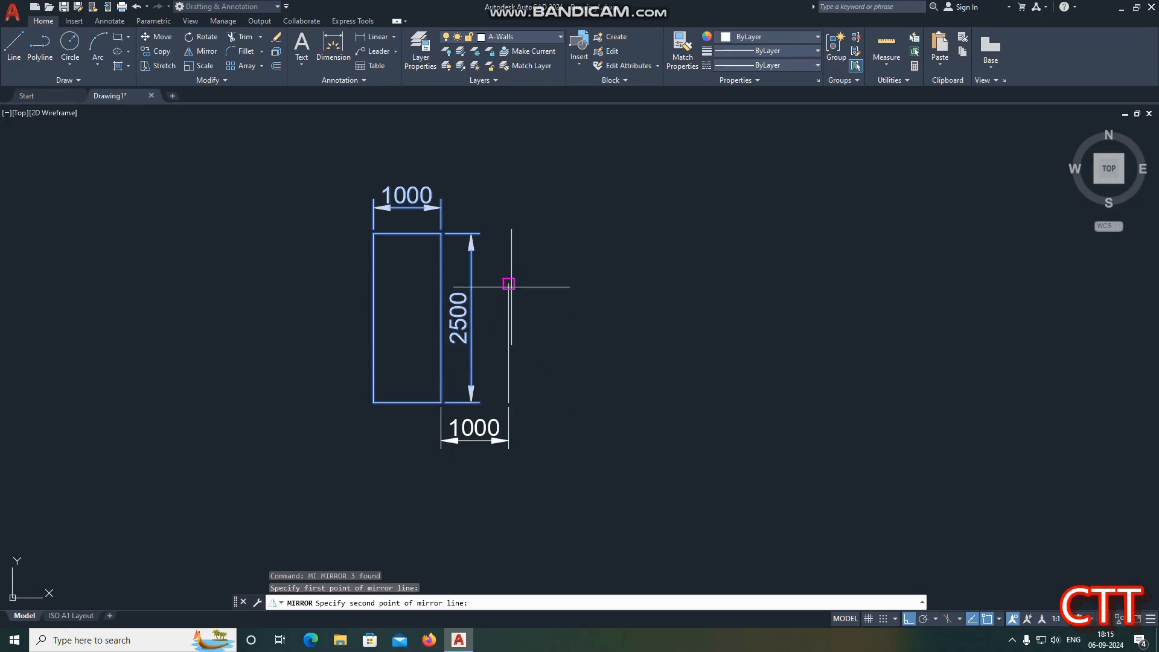
click(518, 364)
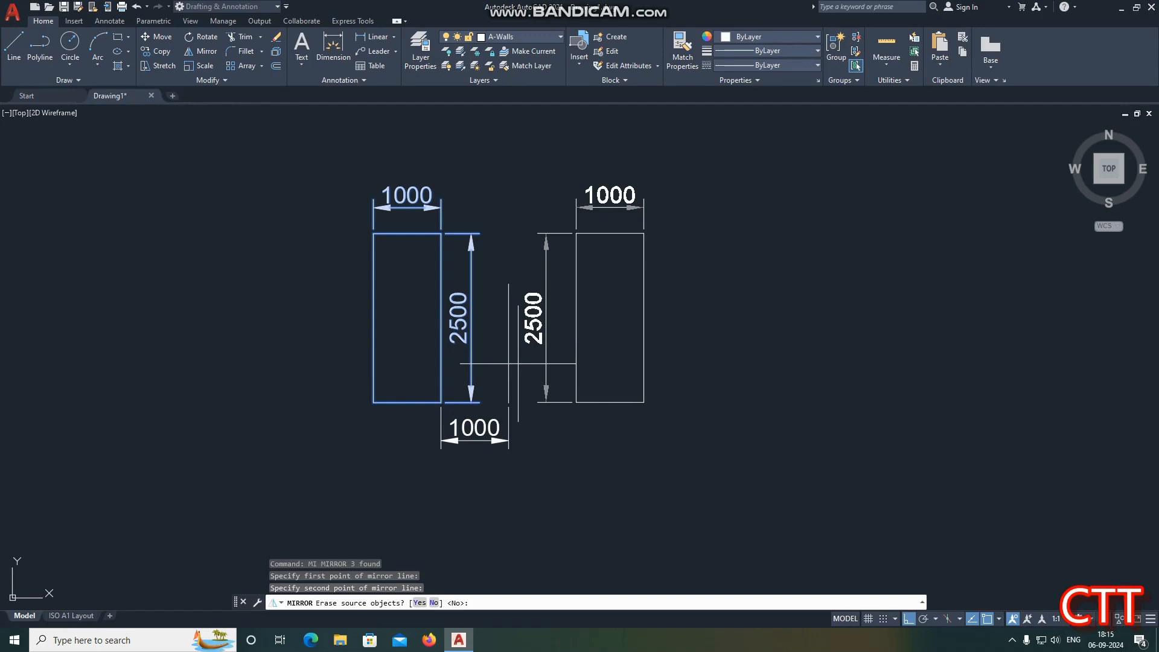
text(N)
key(Return)
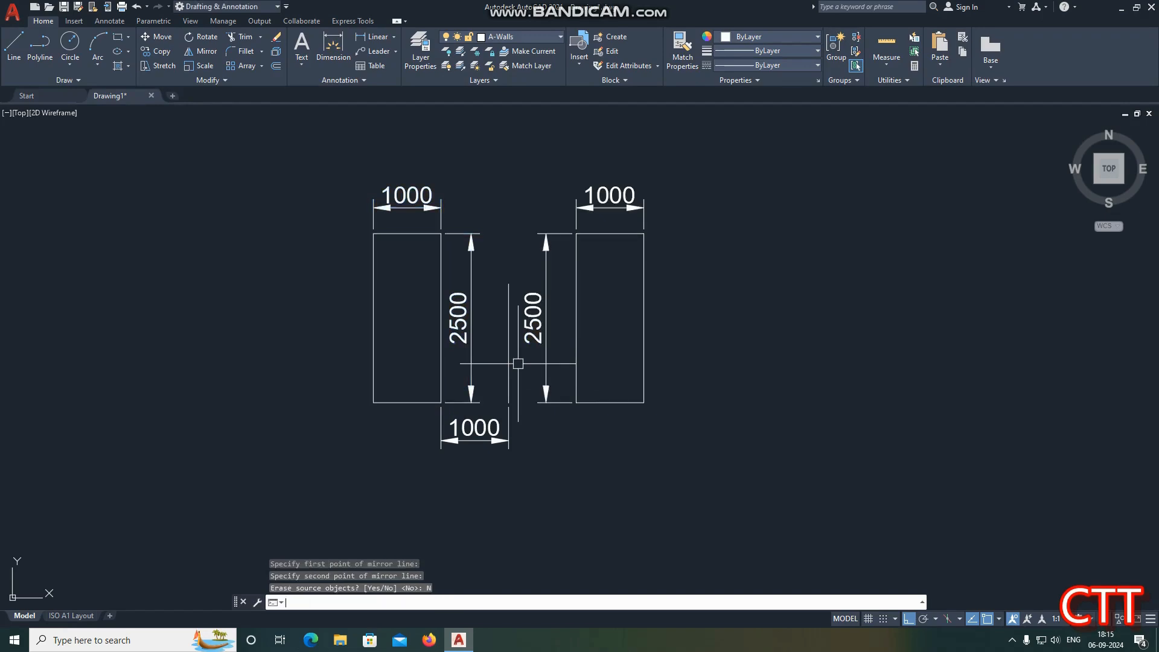
key(Escape)
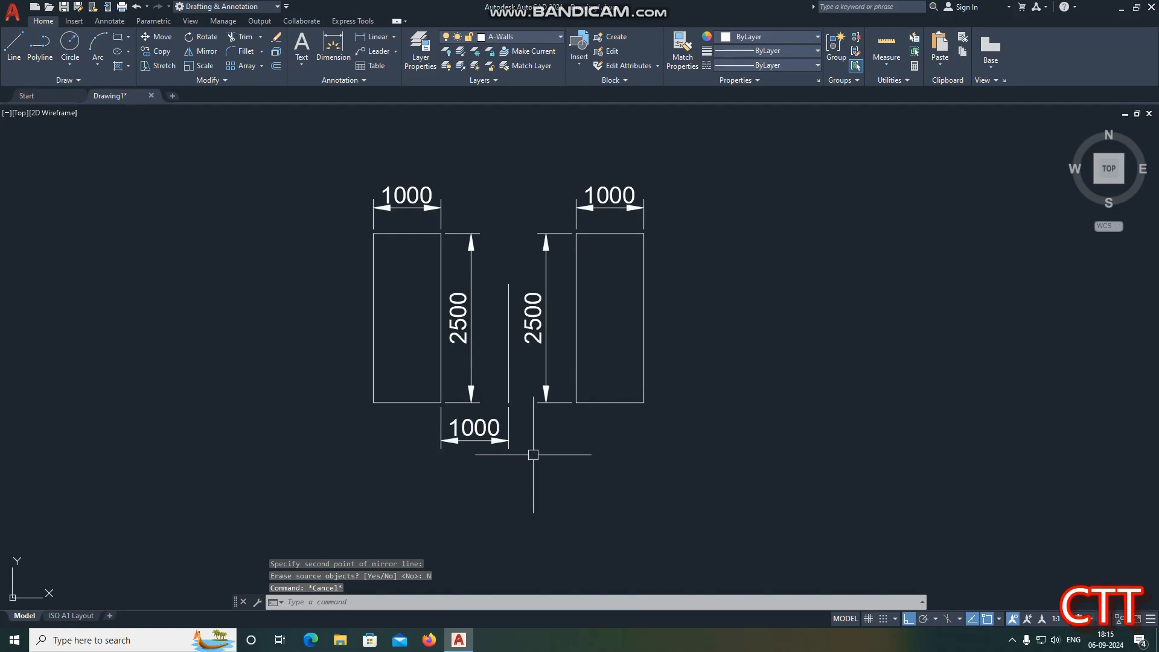
Add a linear dimension from the mirror line's lower end to the mirrored rectangle's lower left corner, aligned with the existing gap dimension
text(DLI)
key(Return)
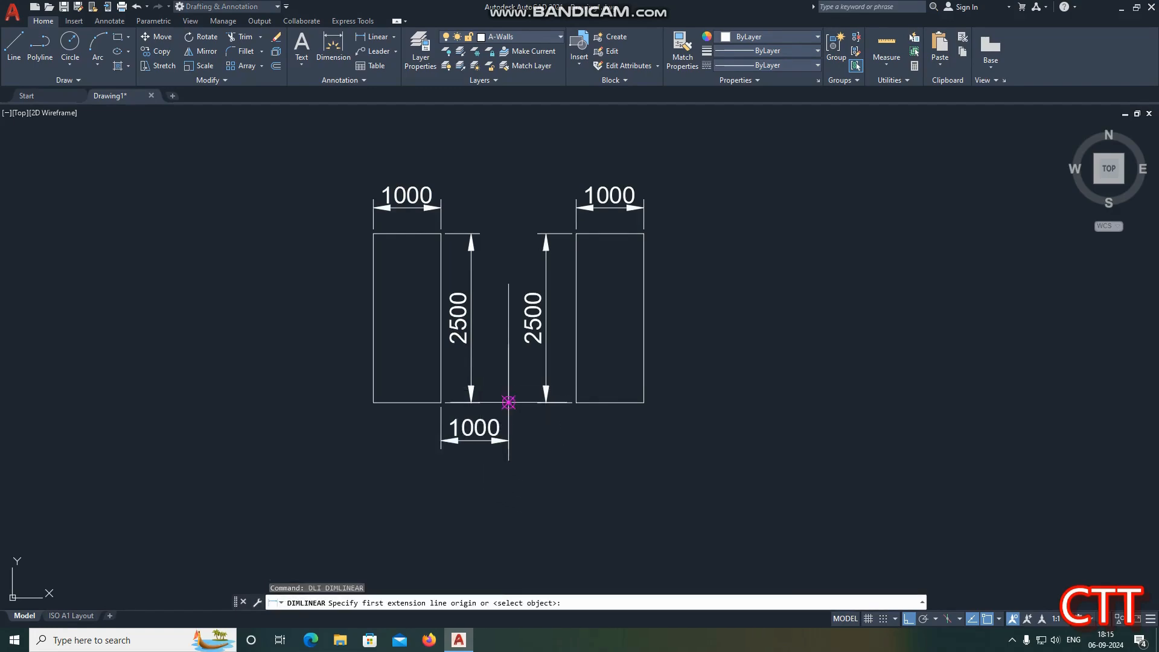
click(508, 402)
click(576, 402)
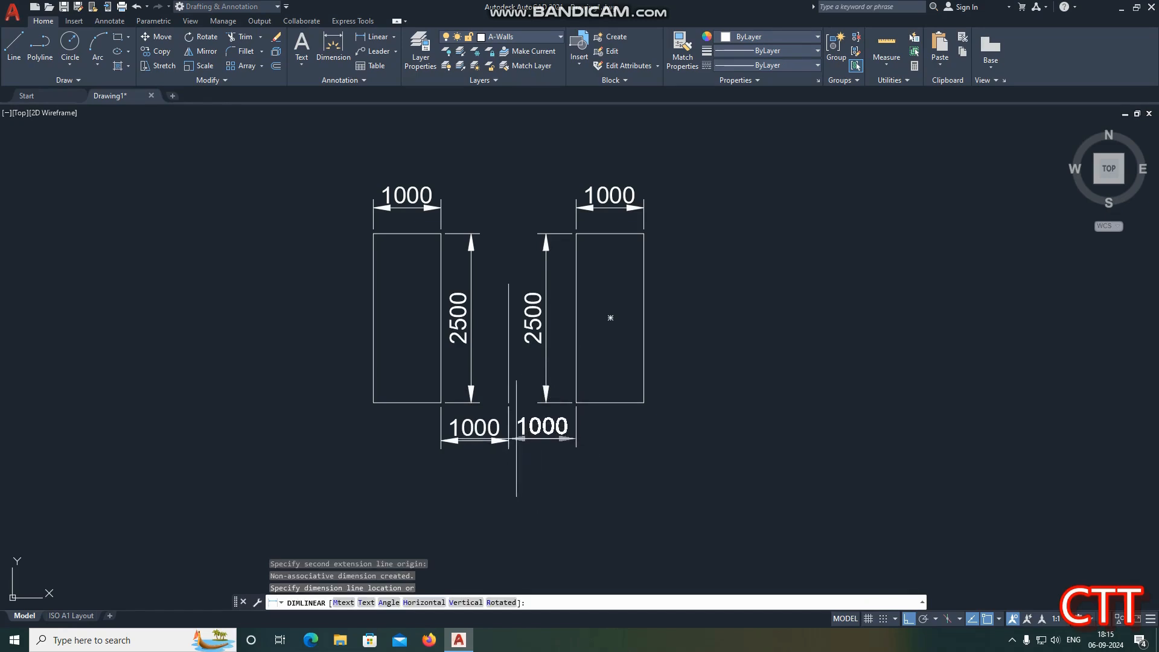
click(510, 440)
key(Escape)
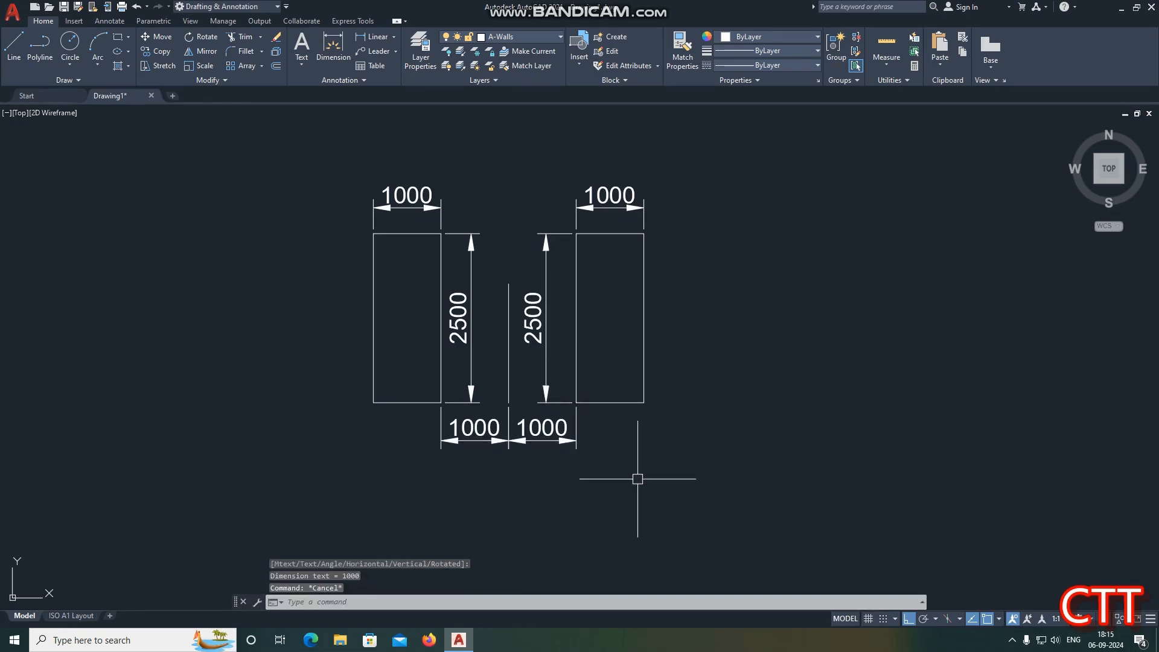
Erase the vertical mirror line between the two rectangles and undo the erasure
click(508, 356)
text(E)
key(Return)
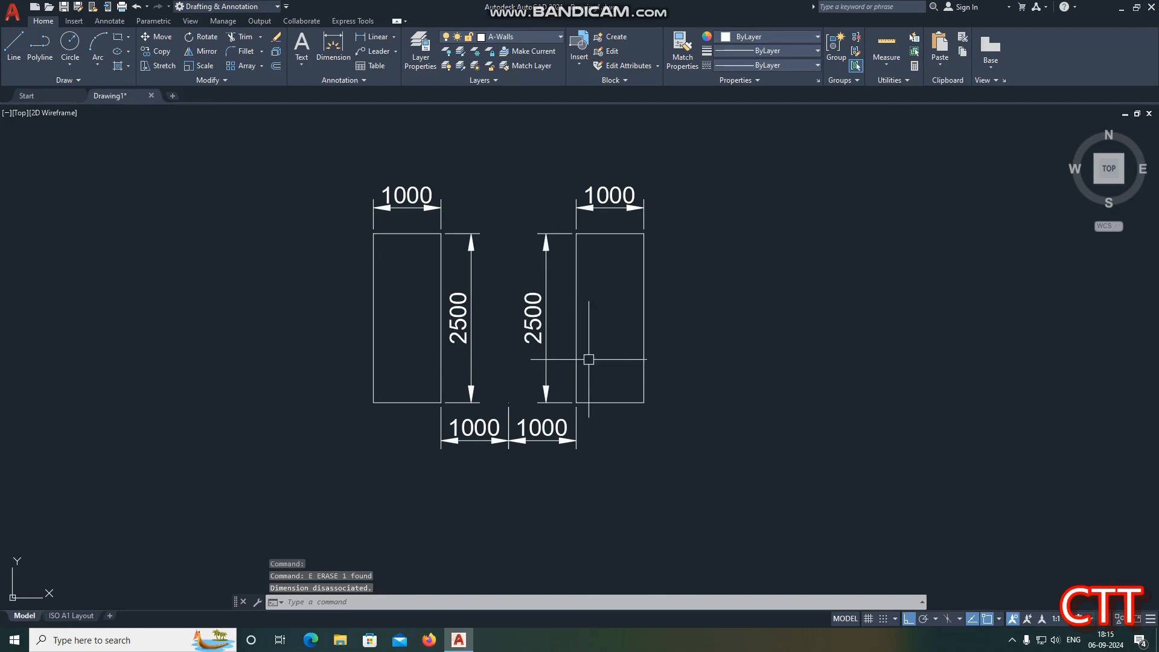
key(ctrl+z)
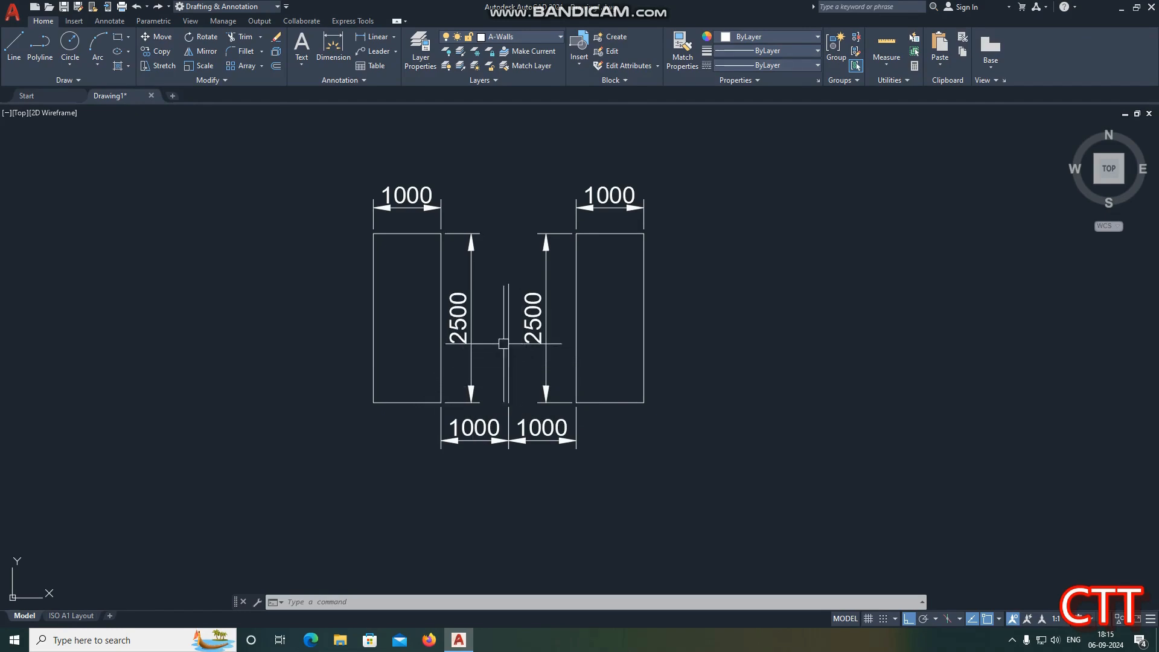
Erase the mirrored rectangle with its dimensions, the vertical mirror line and both gap dimensions, leaving only the original rectangle with its dimensions
click(708, 491)
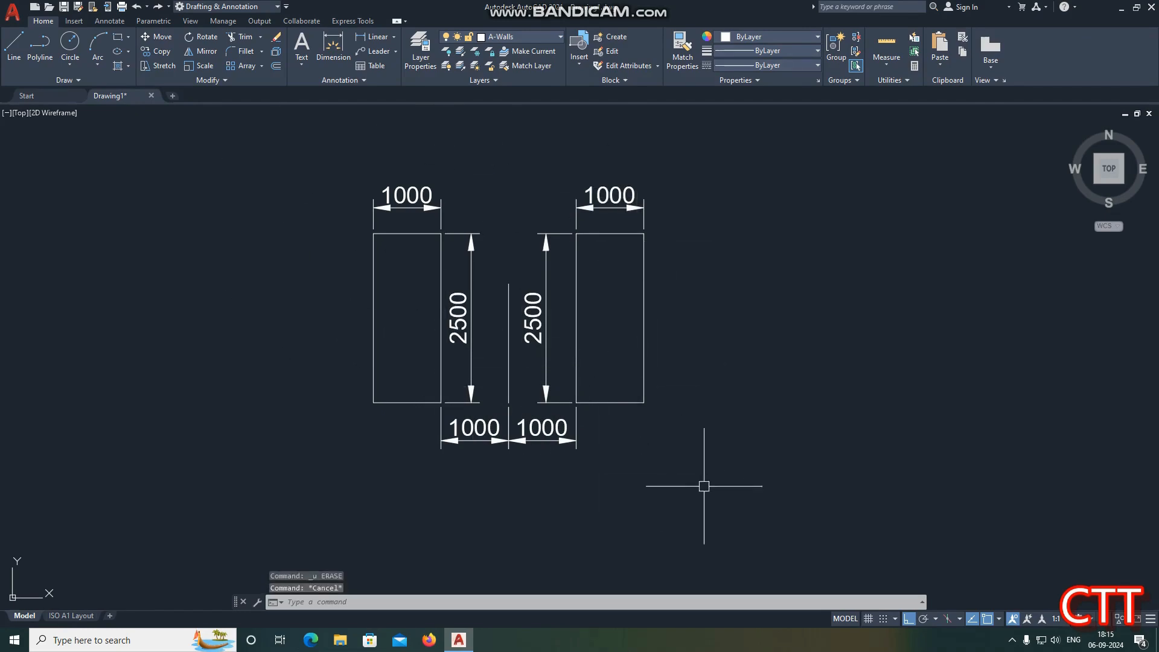
click(503, 159)
text(E)
key(Return)
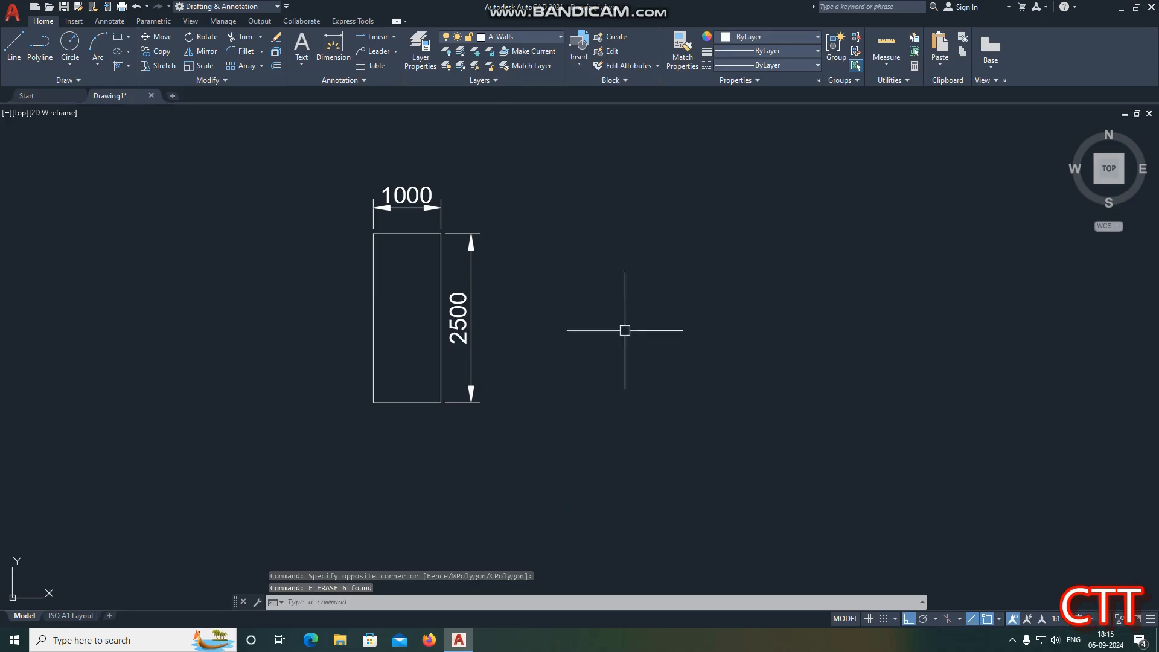
key(Escape)
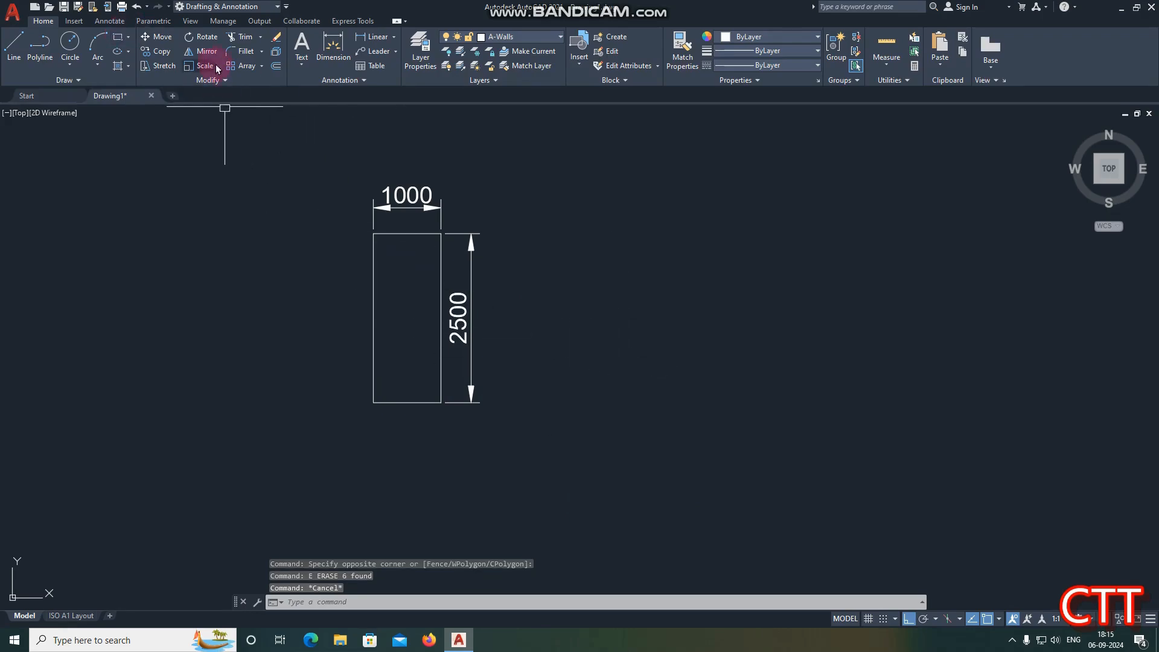
key(Escape)
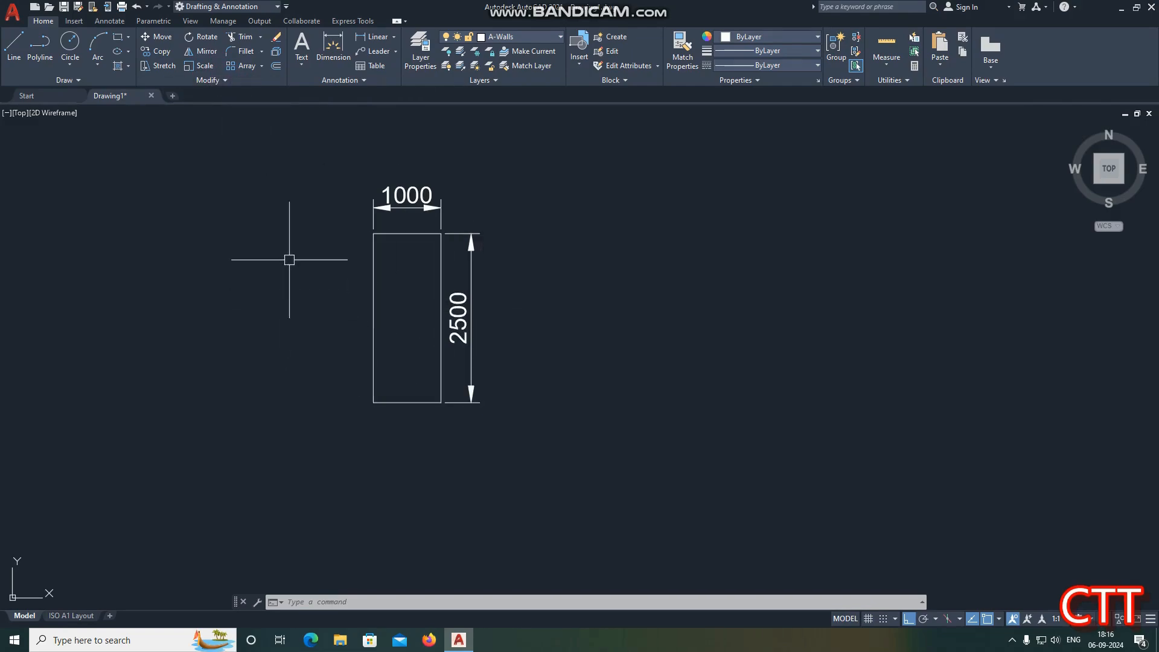
key(Escape)
key(Escape)
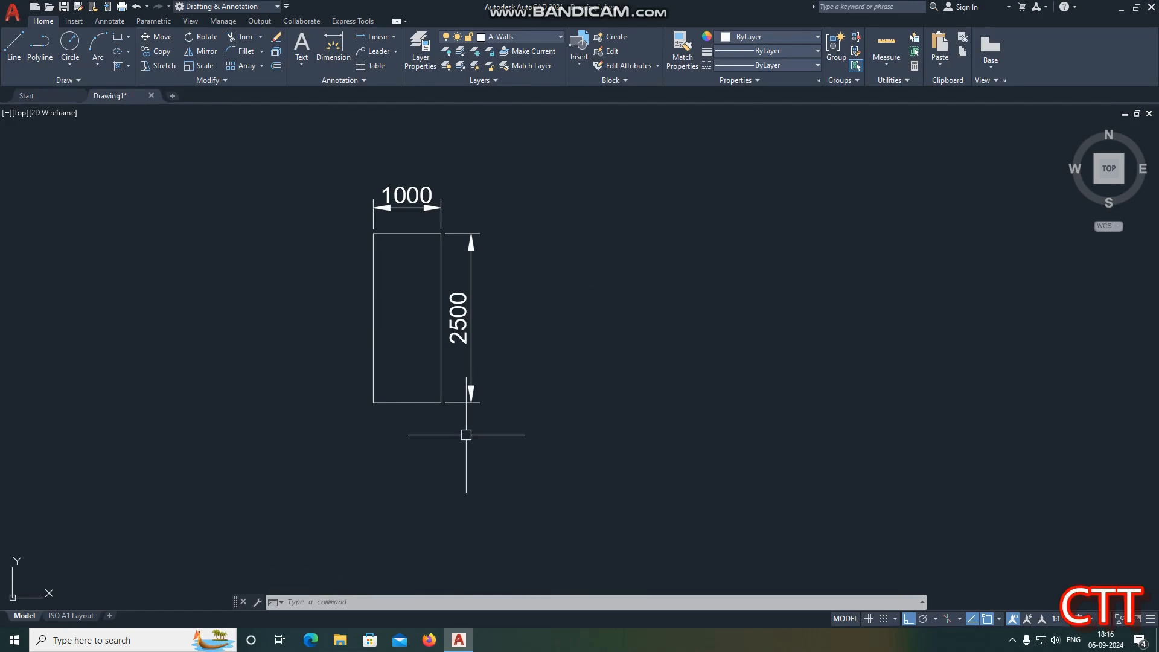
key(Escape)
key(Escape)
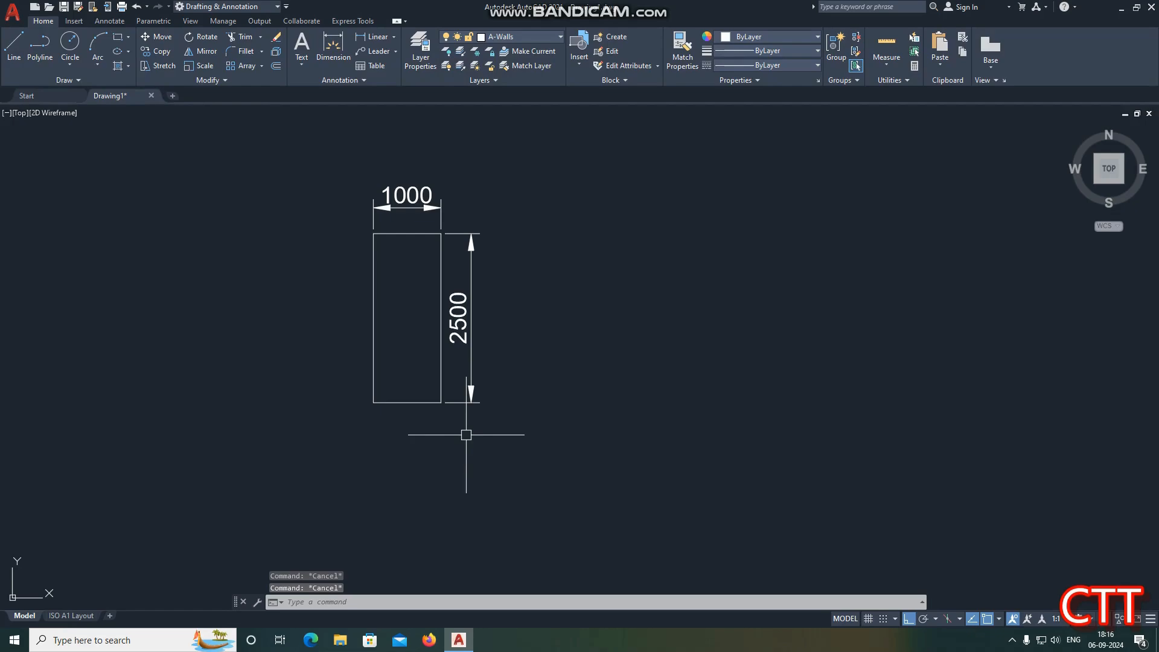
Scale a copy of the rectangle and its dimensions by a factor of 2 about the rectangle's centre, using the Copy option
text(sc)
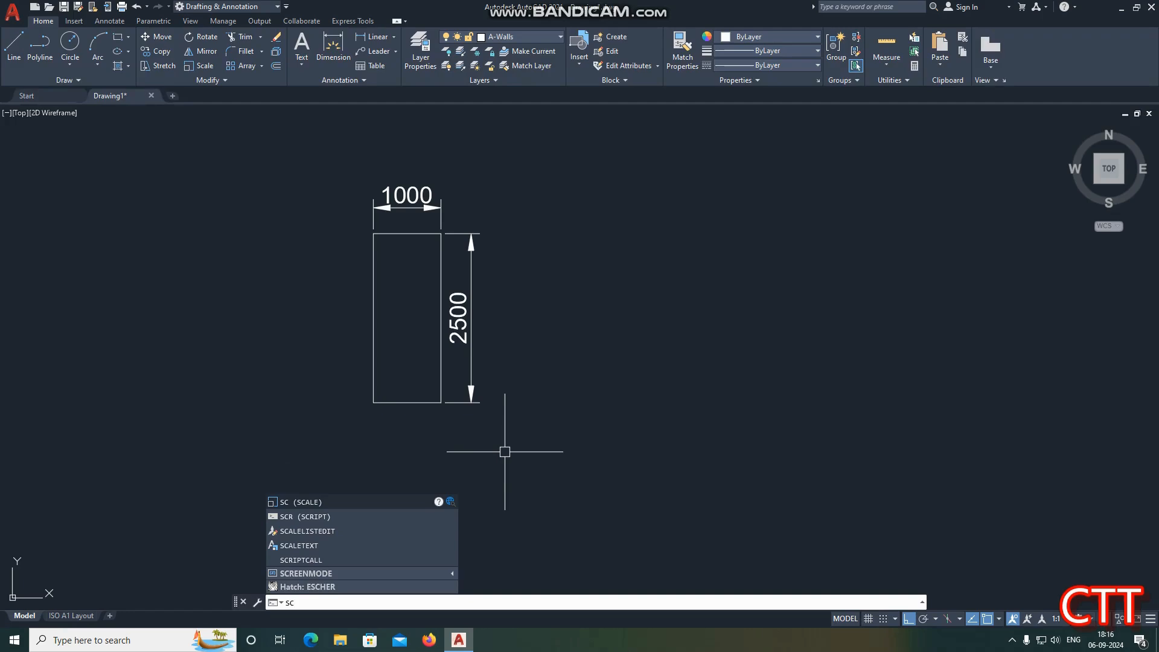
key(Return)
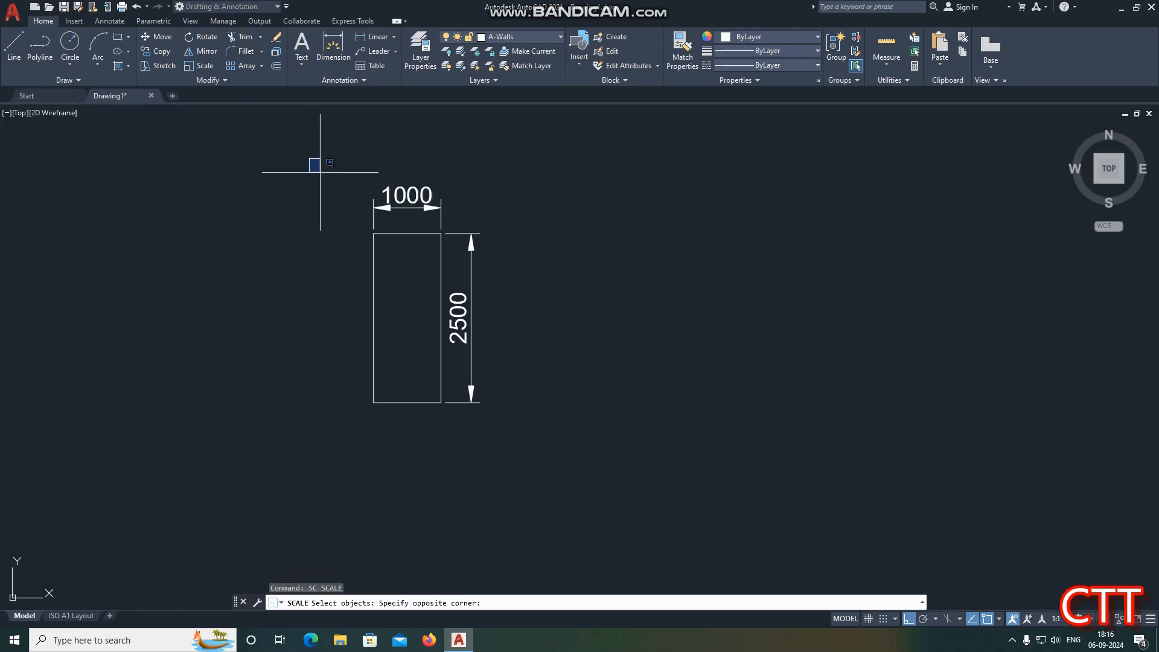
click(309, 159)
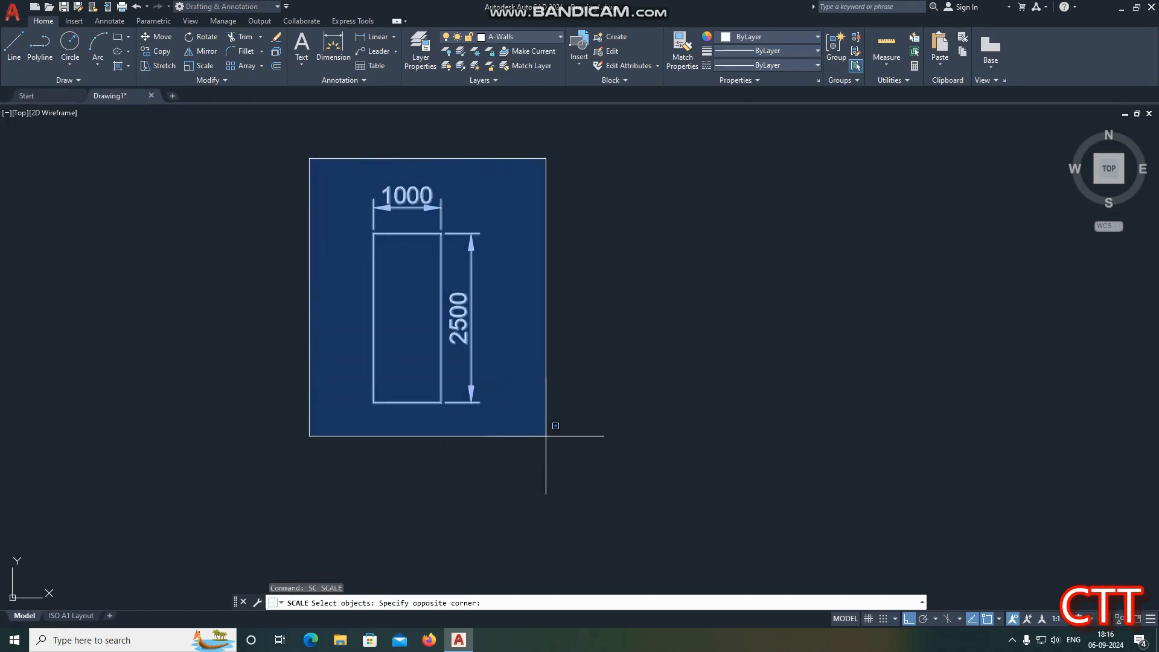
click(546, 436)
key(Return)
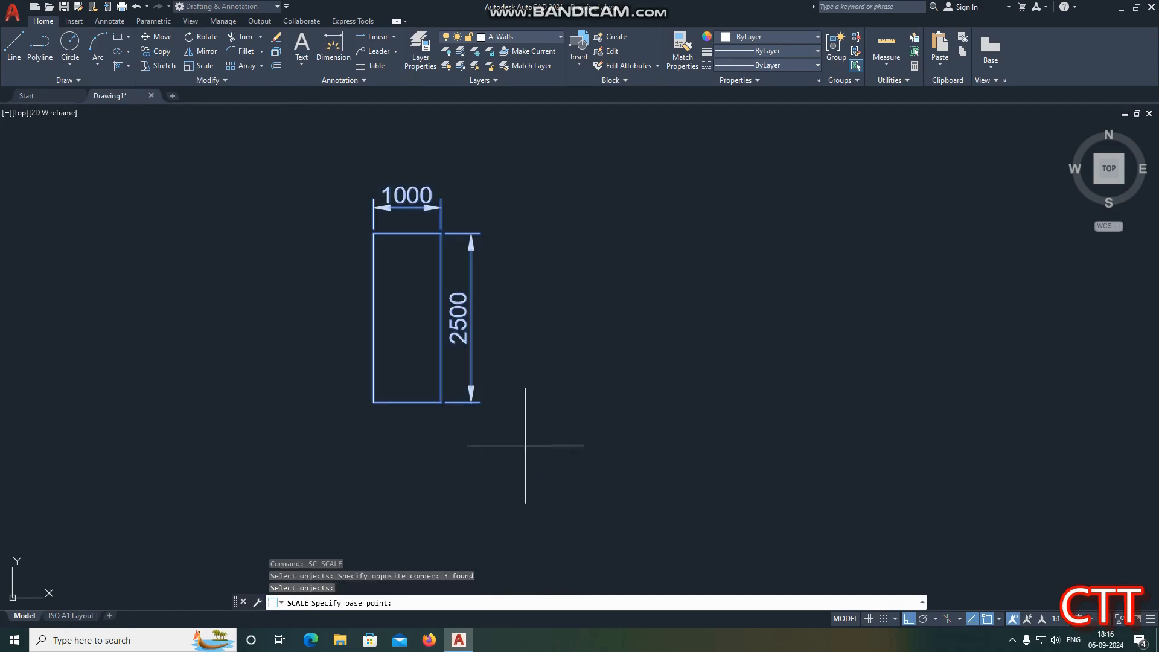
click(407, 318)
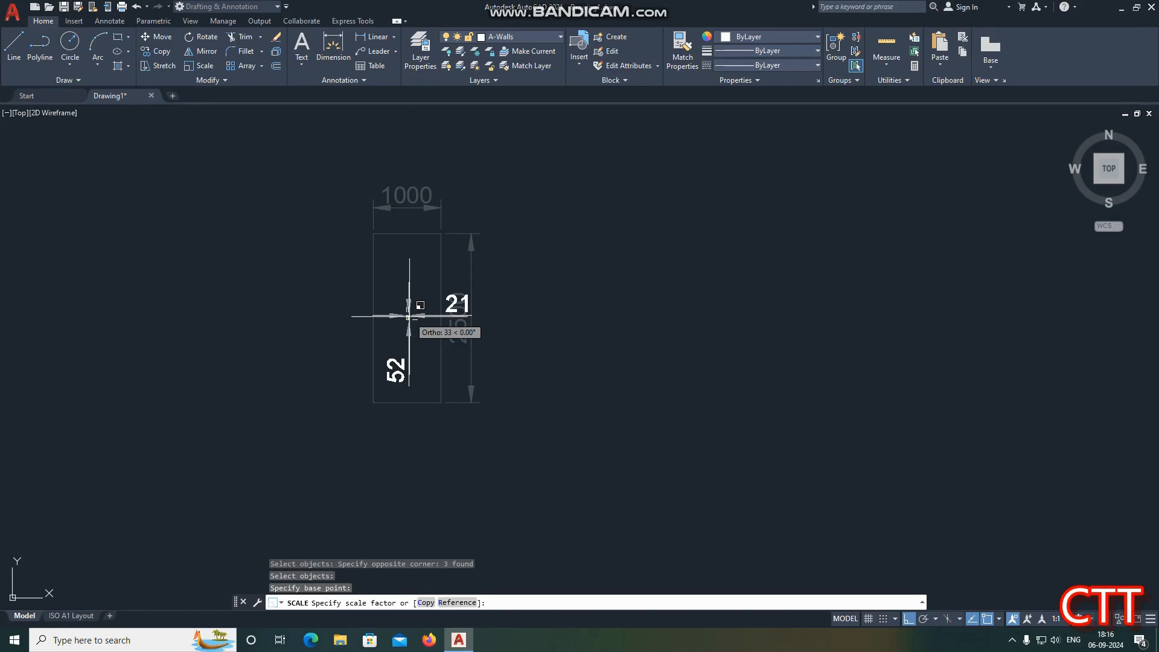
key(Return)
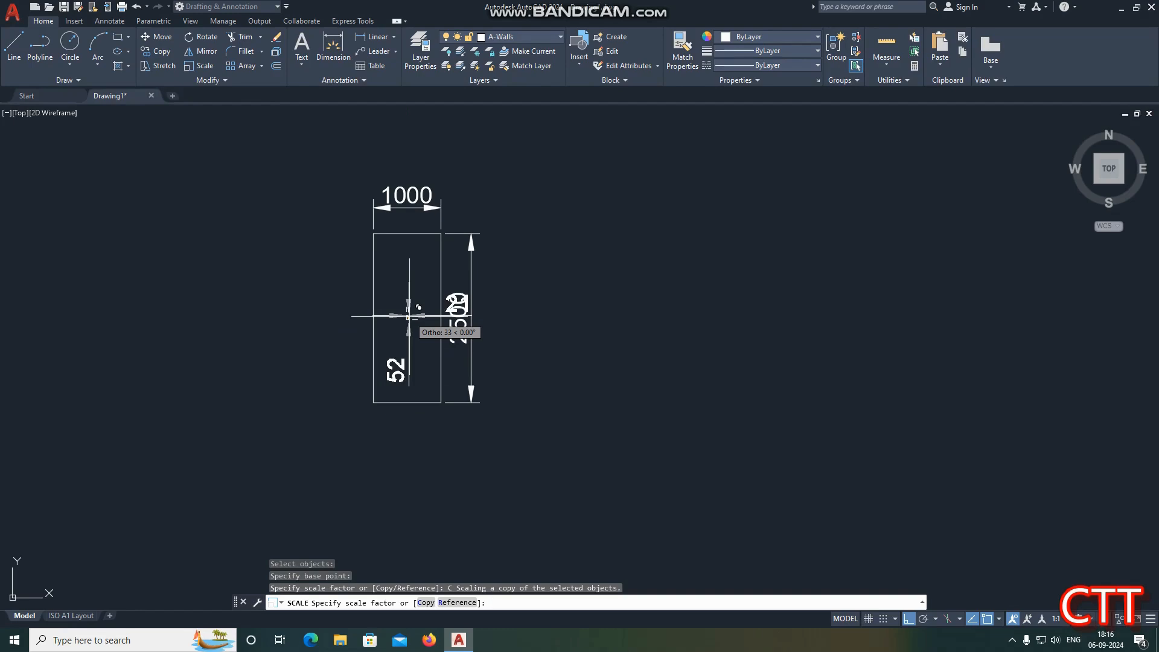
key(Return)
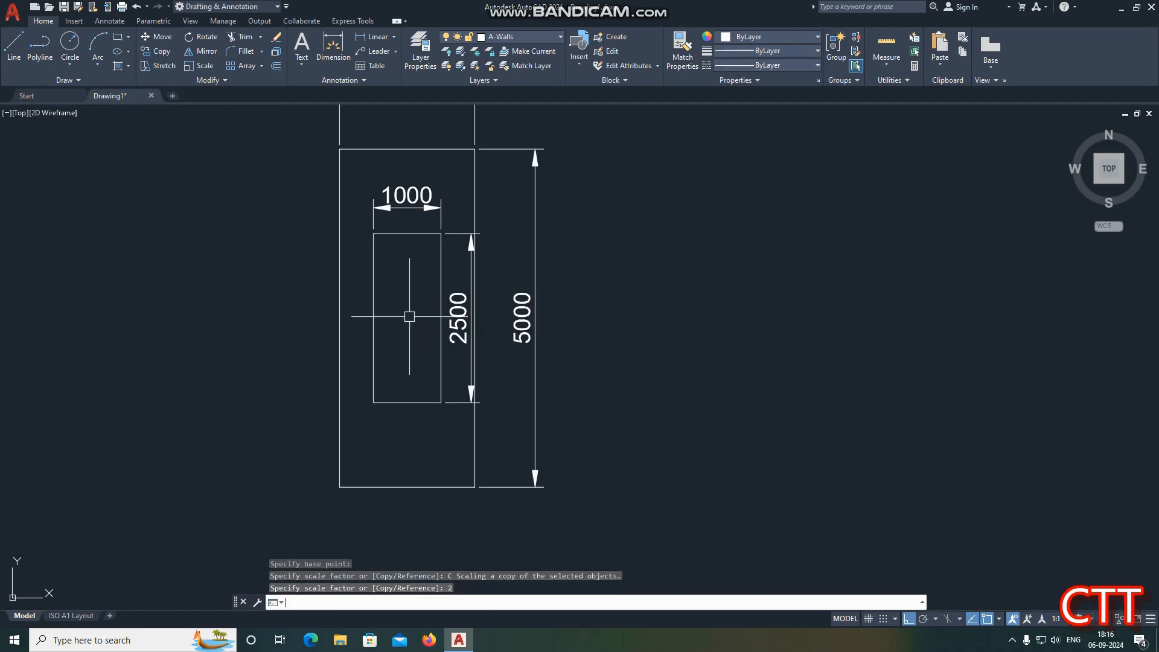
scroll(459, 302, down, 4)
scroll(471, 290, up, 4)
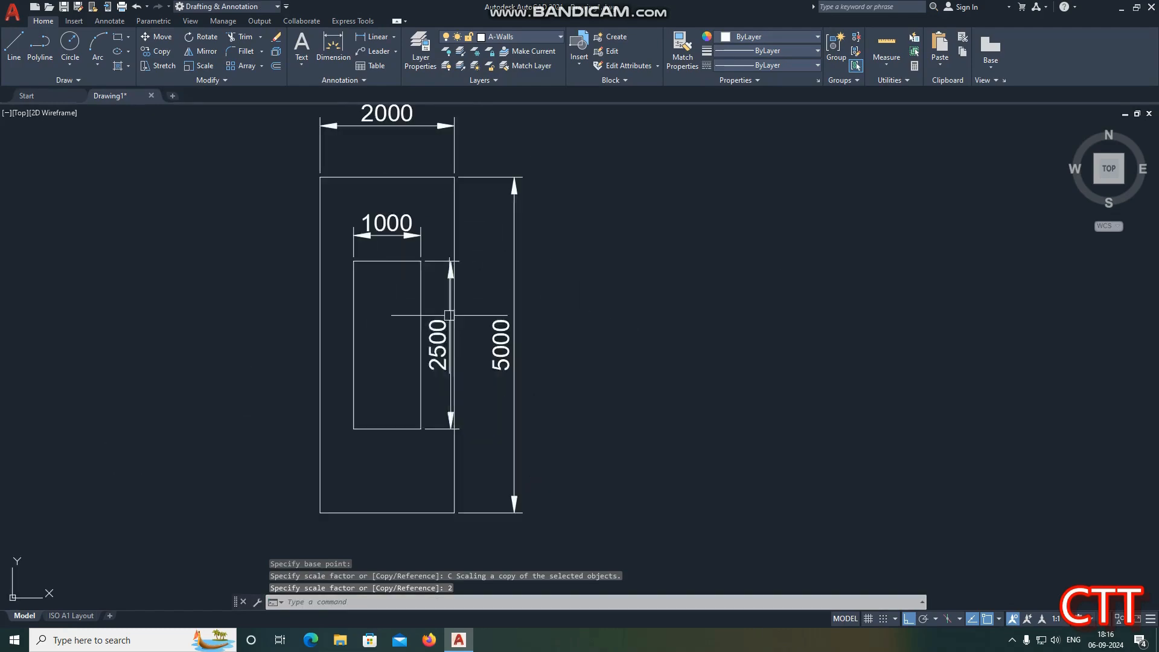
click(421, 265)
click(386, 224)
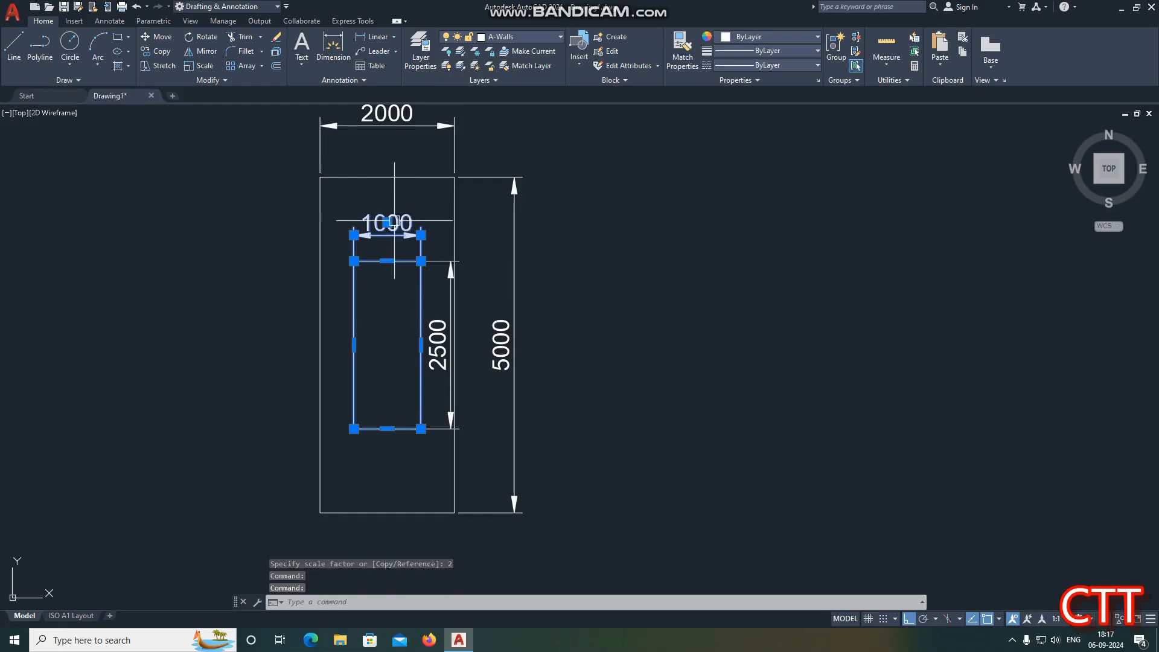
key(Escape)
click(452, 266)
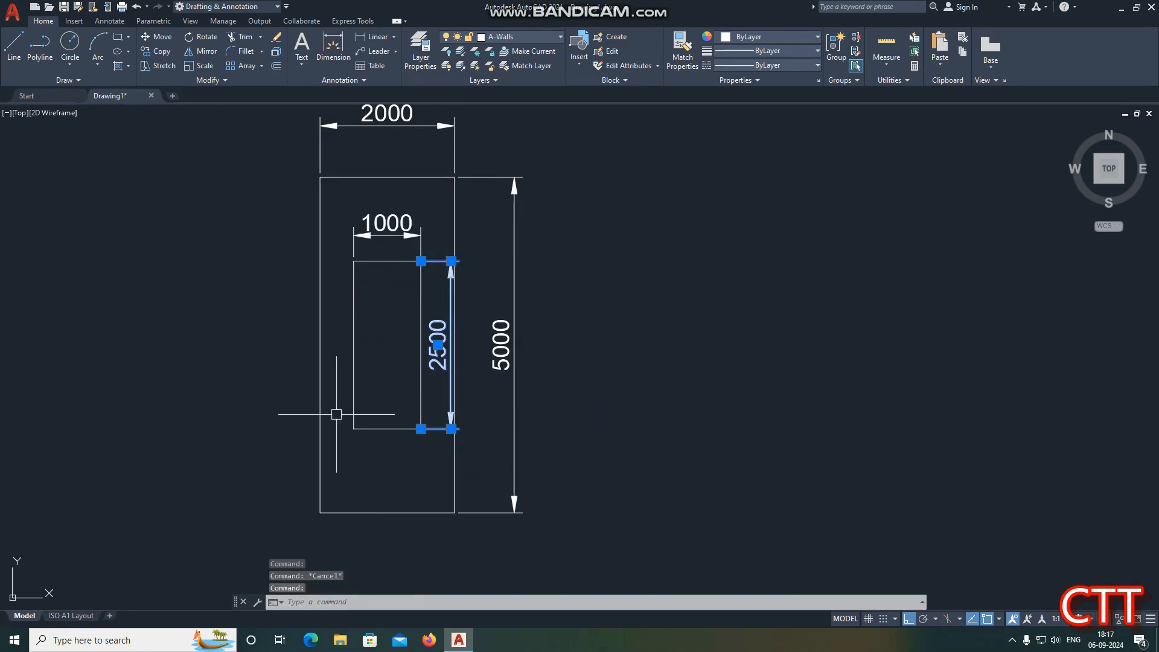
key(Escape)
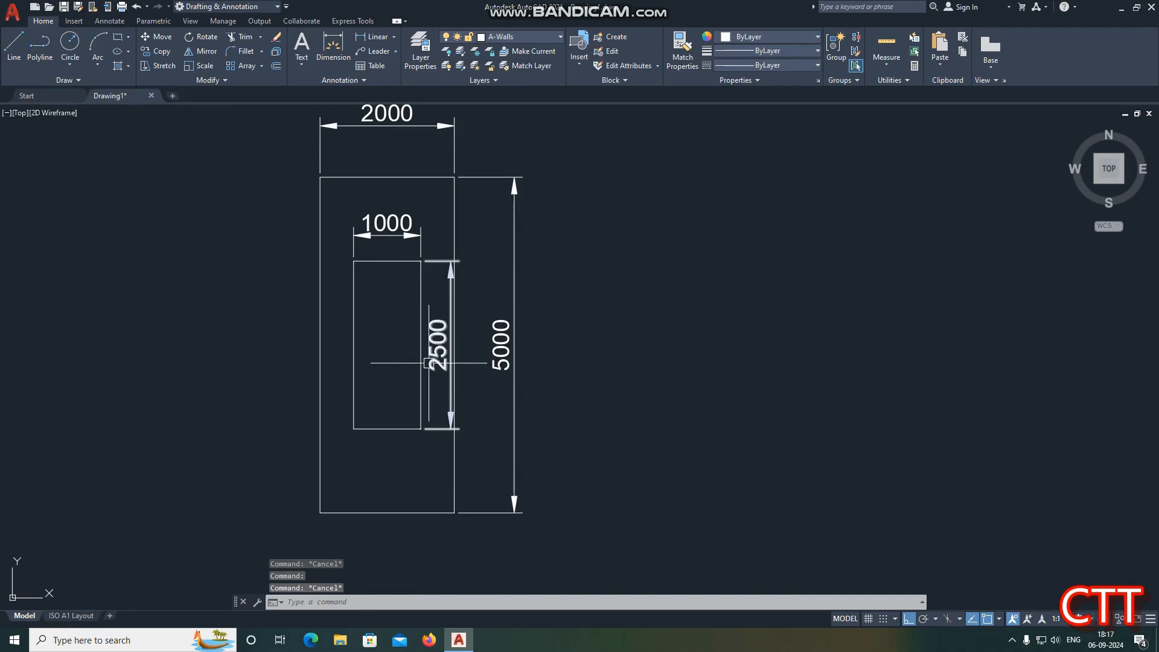
Examine the inner and outer rectangles one after the other and check the centre point they share
click(404, 261)
key(Escape)
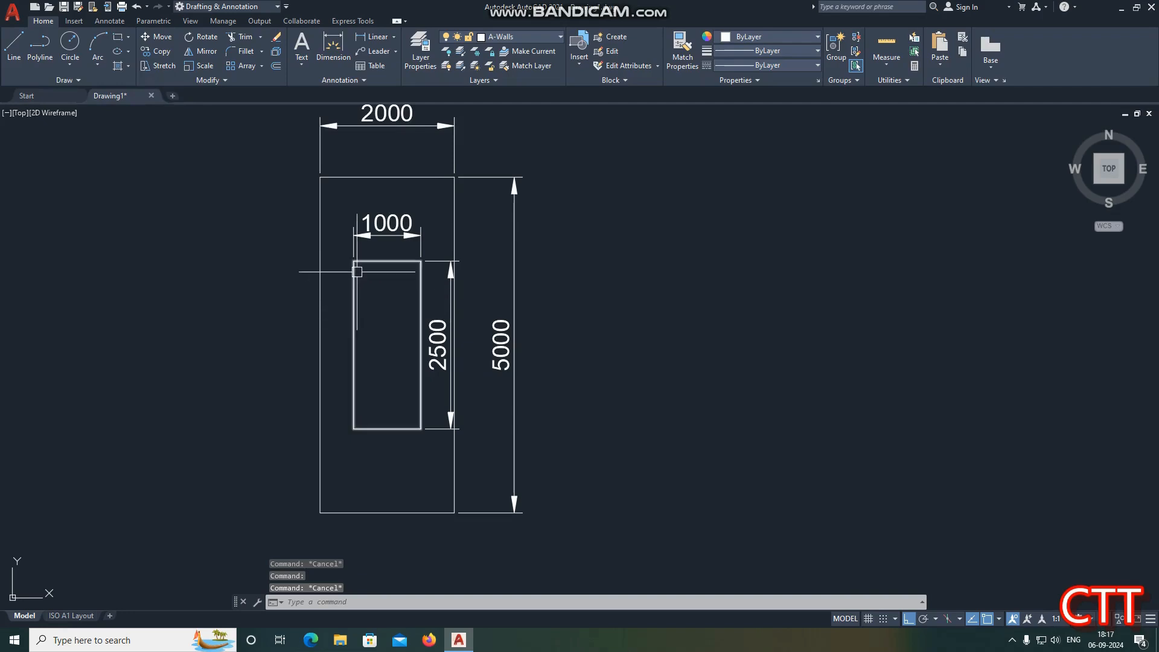
click(393, 181)
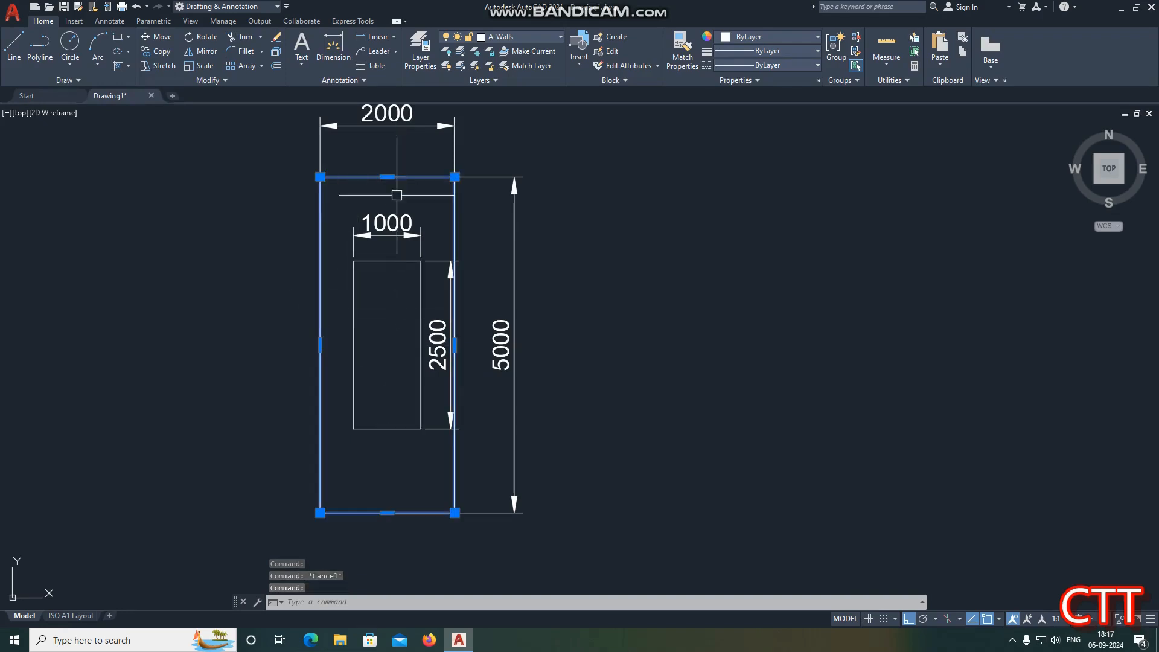
key(Escape)
click(387, 261)
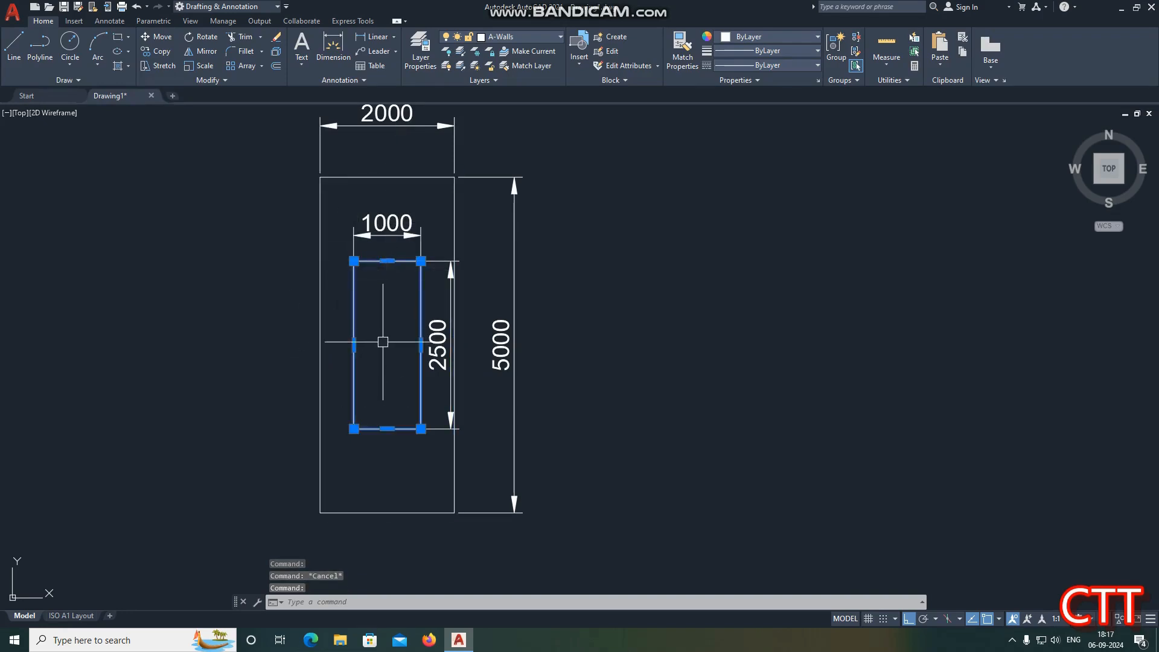
key(Escape)
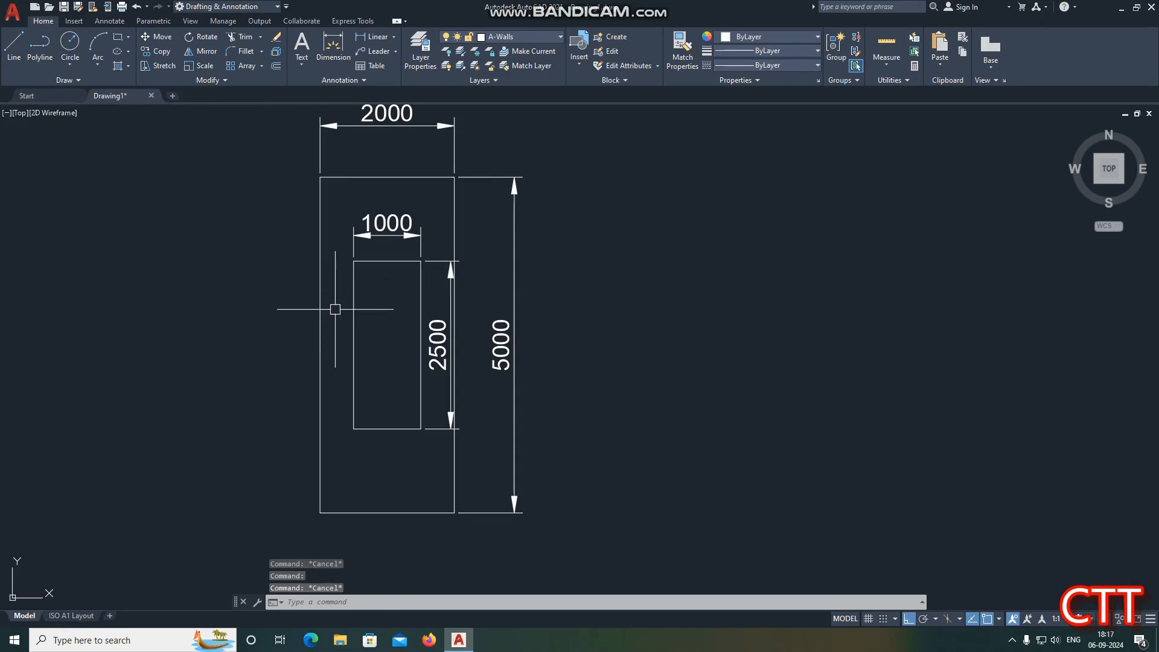
text(c)
key(Return)
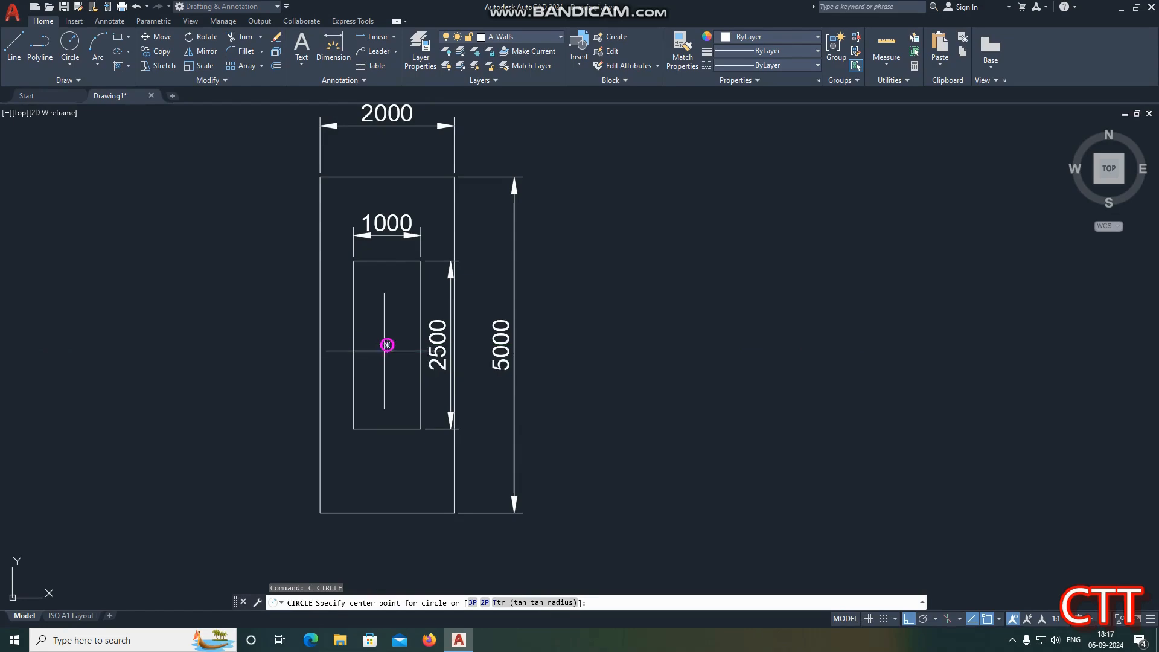
key(Escape)
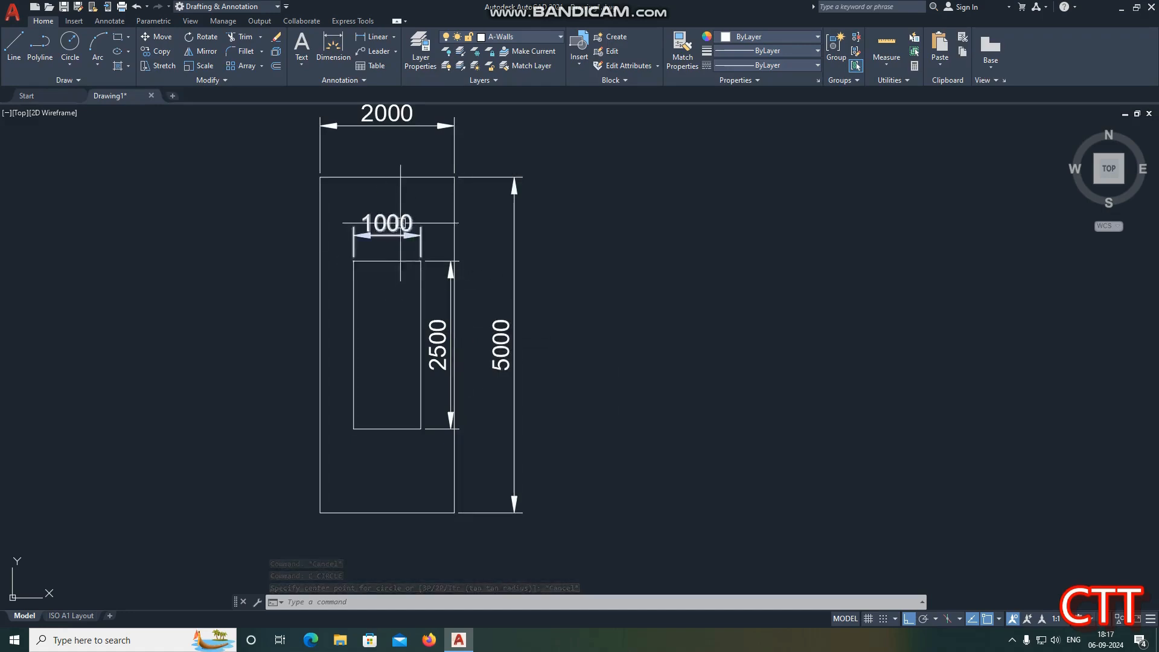
Move the inner rectangle's 2500 height dimension line inside that rectangle, clear of the outer rectangle's right edge
scroll(402, 222, down, 2)
scroll(413, 263, up, 2)
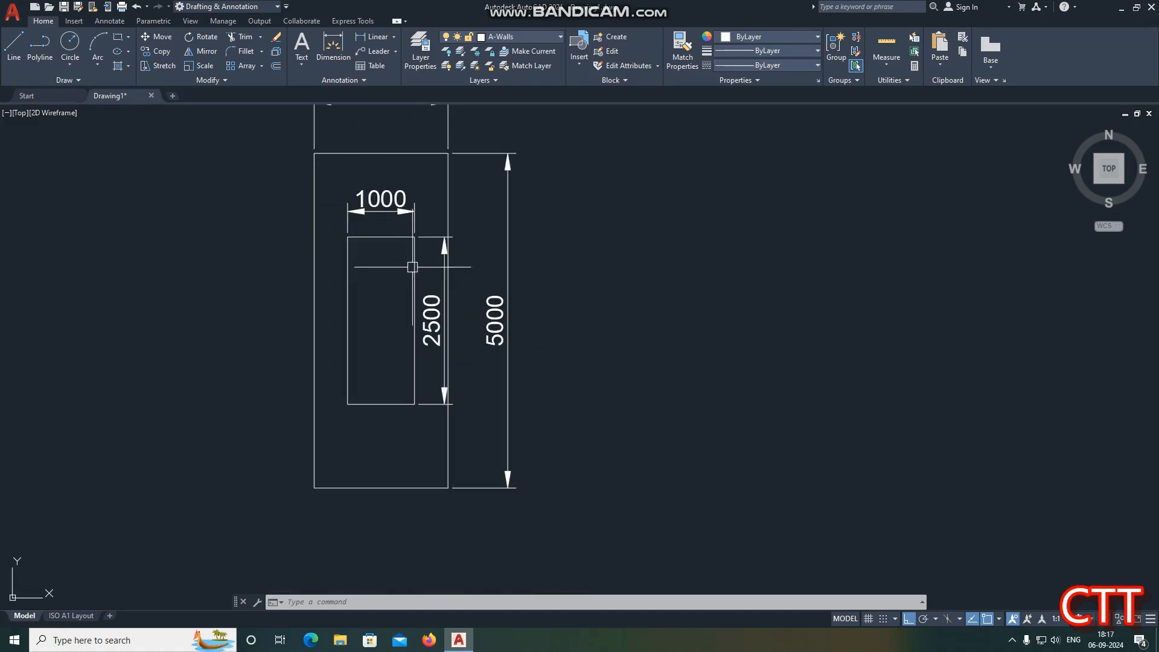
click(441, 248)
scroll(446, 239, up, 3)
click(445, 237)
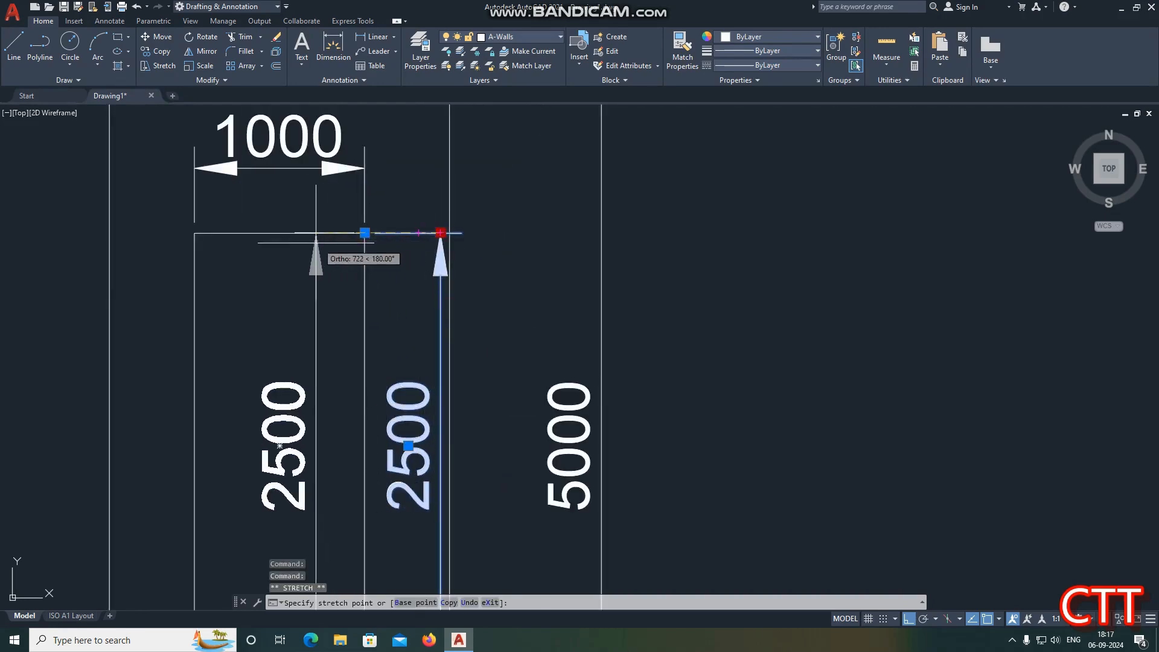
key(Escape)
scroll(375, 225, down, 6)
scroll(404, 305, up, 4)
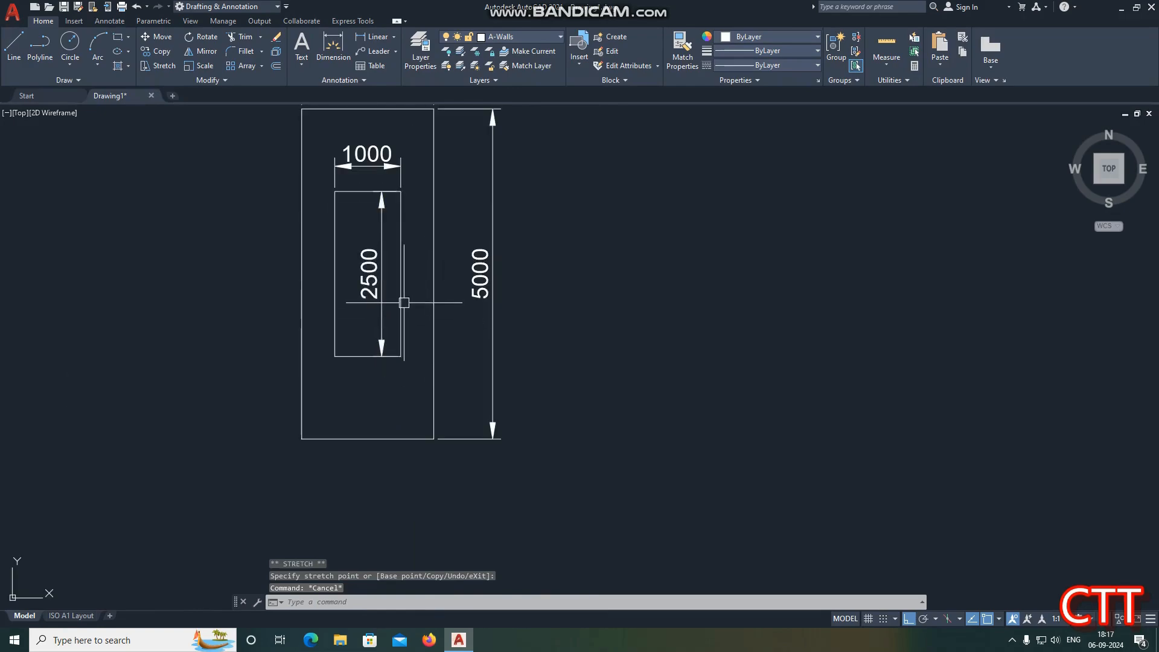
Copy the inner rectangle with its two dimensions about 6000 horizontally to the right, into the empty area beside the outer rectangle
scroll(401, 303, down, 4)
scroll(417, 282, up, 3)
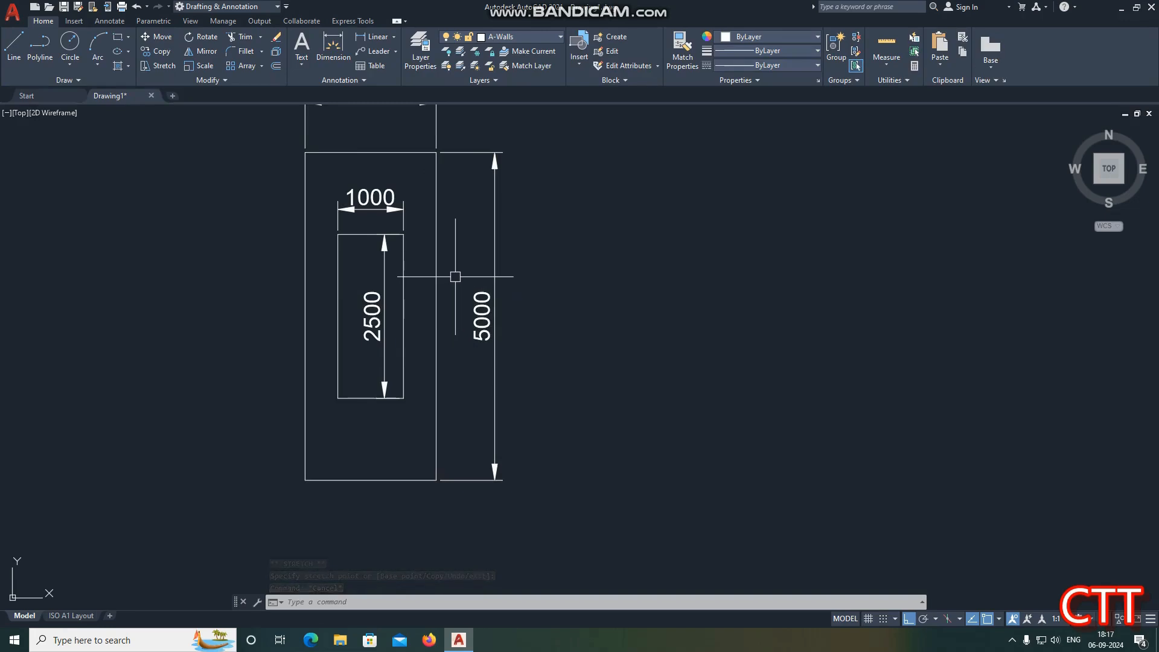
scroll(418, 337, down, 1)
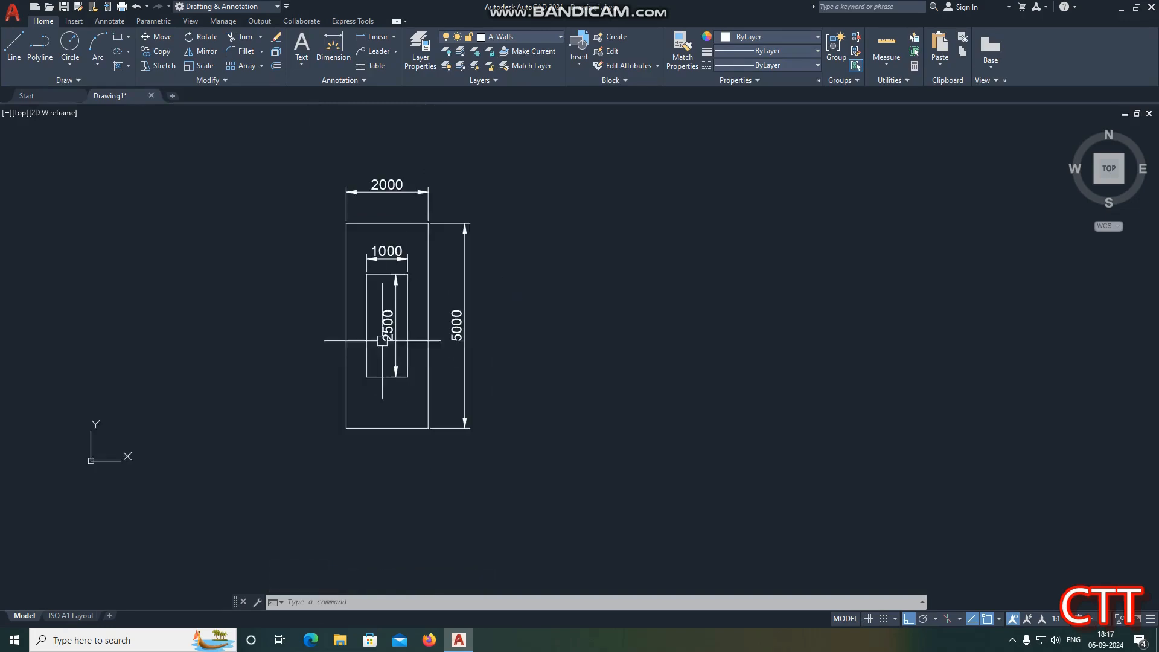
scroll(391, 389, up, 1)
key(Escape)
key(Escape)
click(349, 425)
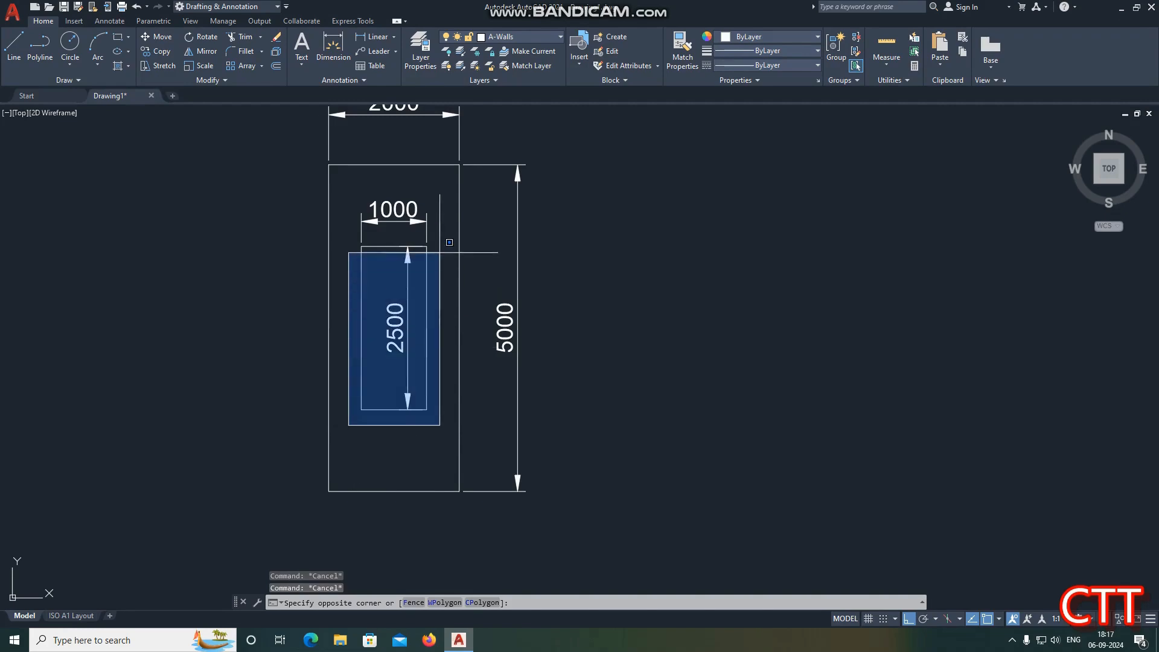
click(438, 196)
text(co)
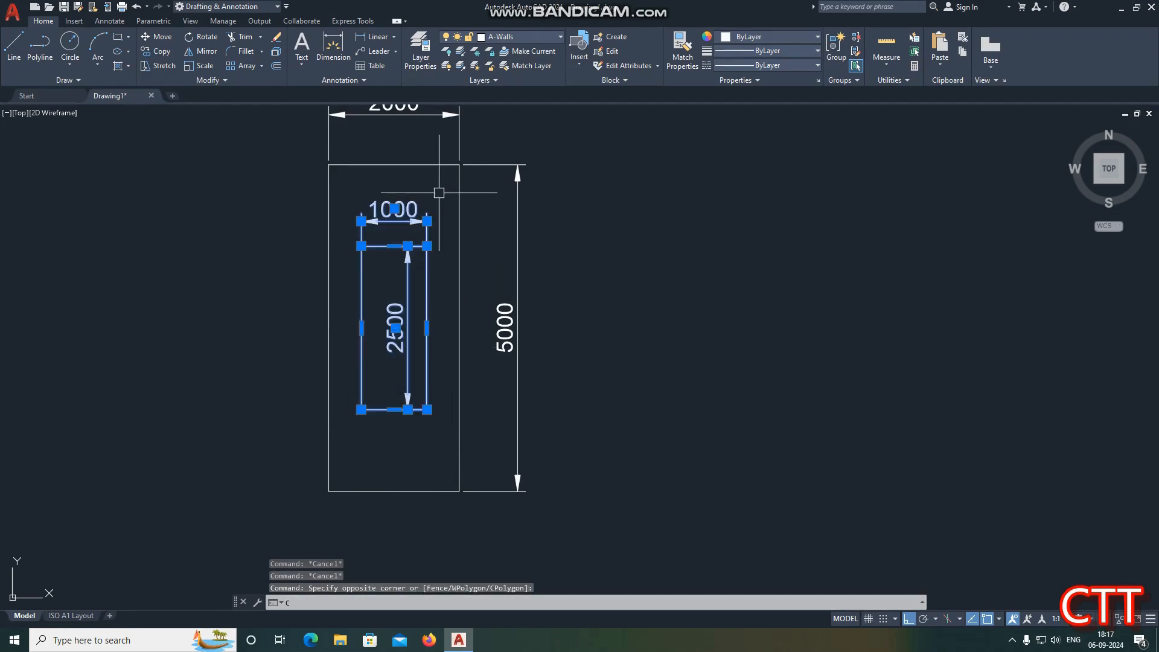
key(Return)
click(394, 328)
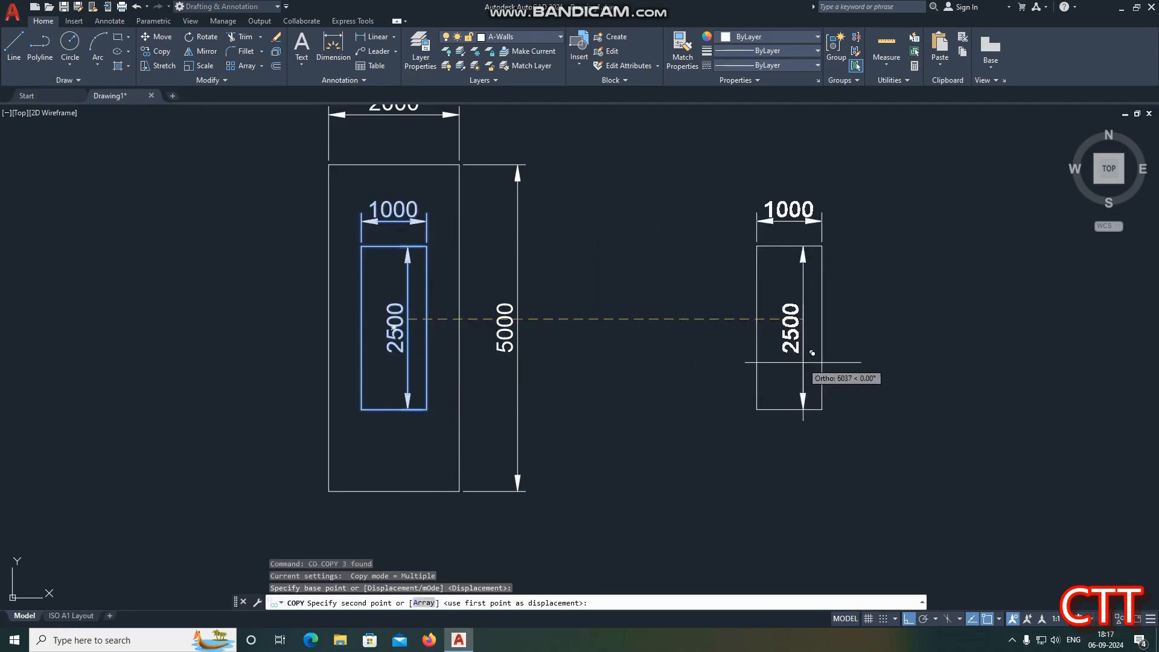
click(785, 350)
key(Escape)
Move the copied rectangle's height dimension line outside, to the right of the rectangle
scroll(707, 313, down, 2)
scroll(539, 282, up, 2)
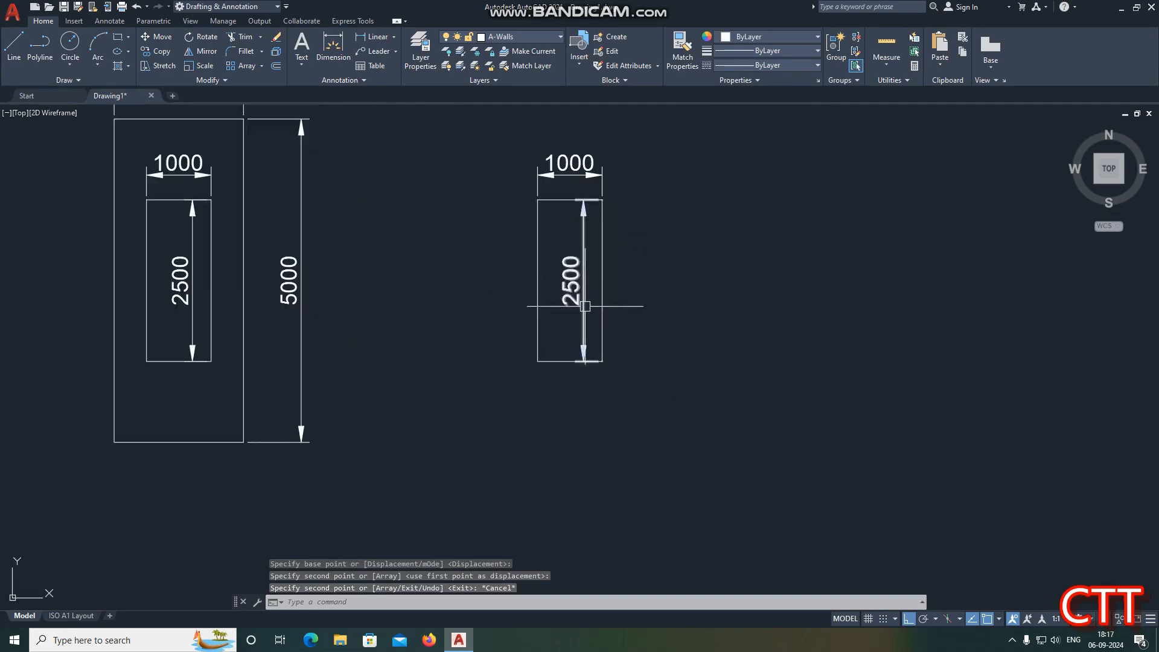
click(583, 302)
click(584, 361)
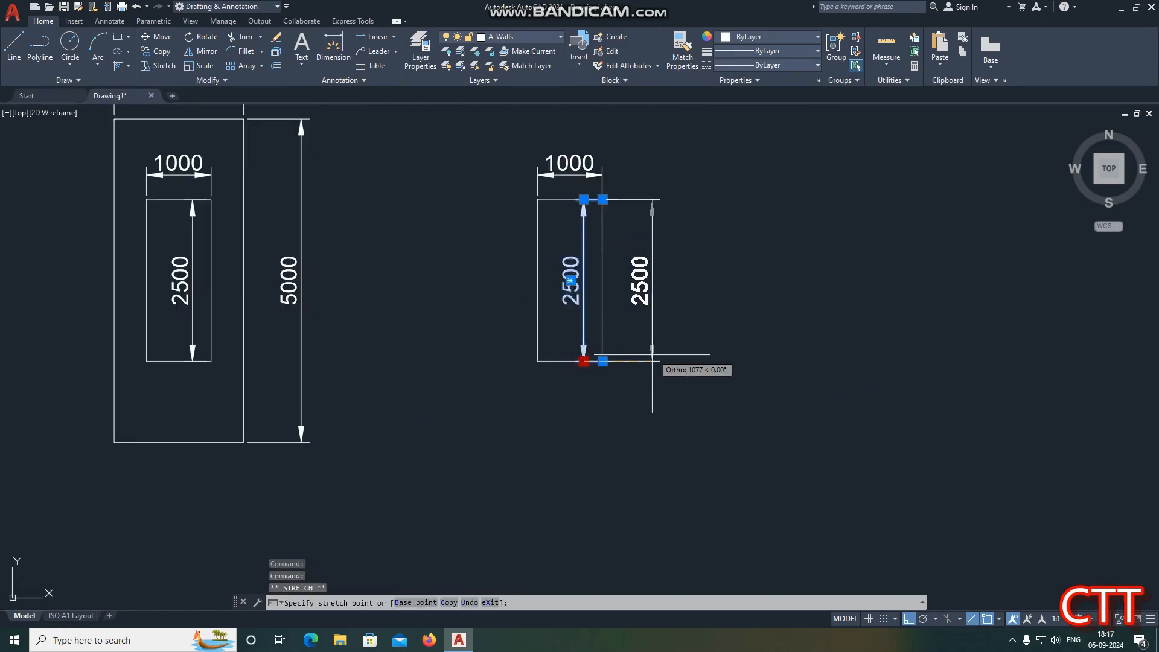
click(643, 362)
key(Escape)
Scale the copied rectangle and its dimensions by a factor of 0.5 about the rectangle's centre
text(sc)
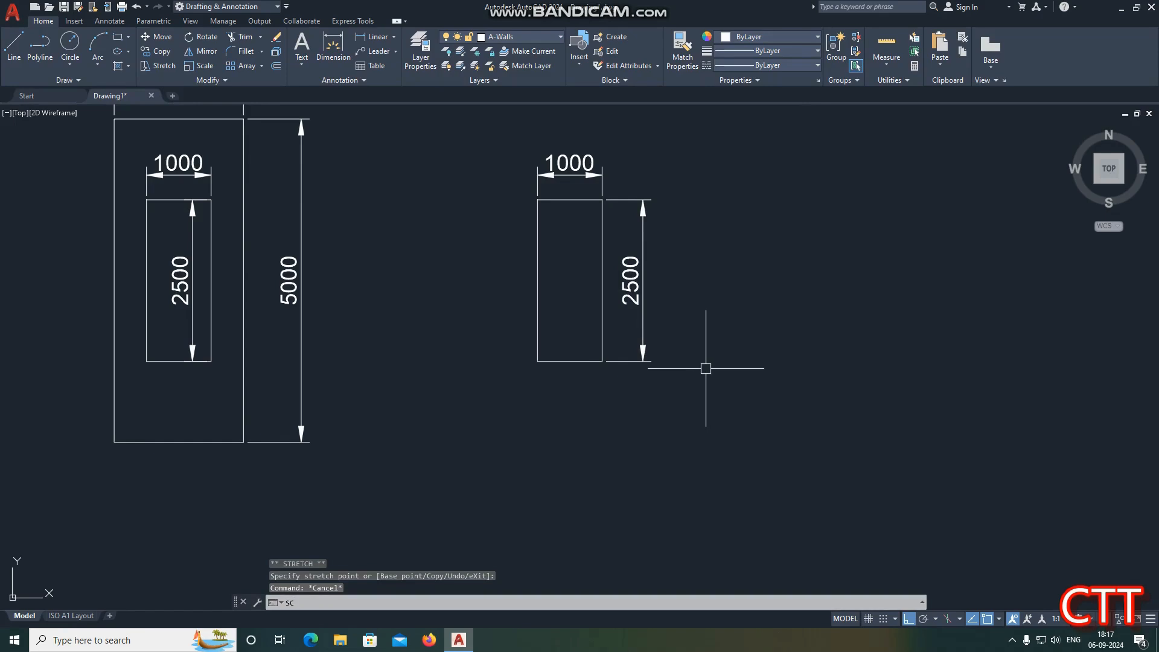
key(Return)
click(729, 433)
click(449, 135)
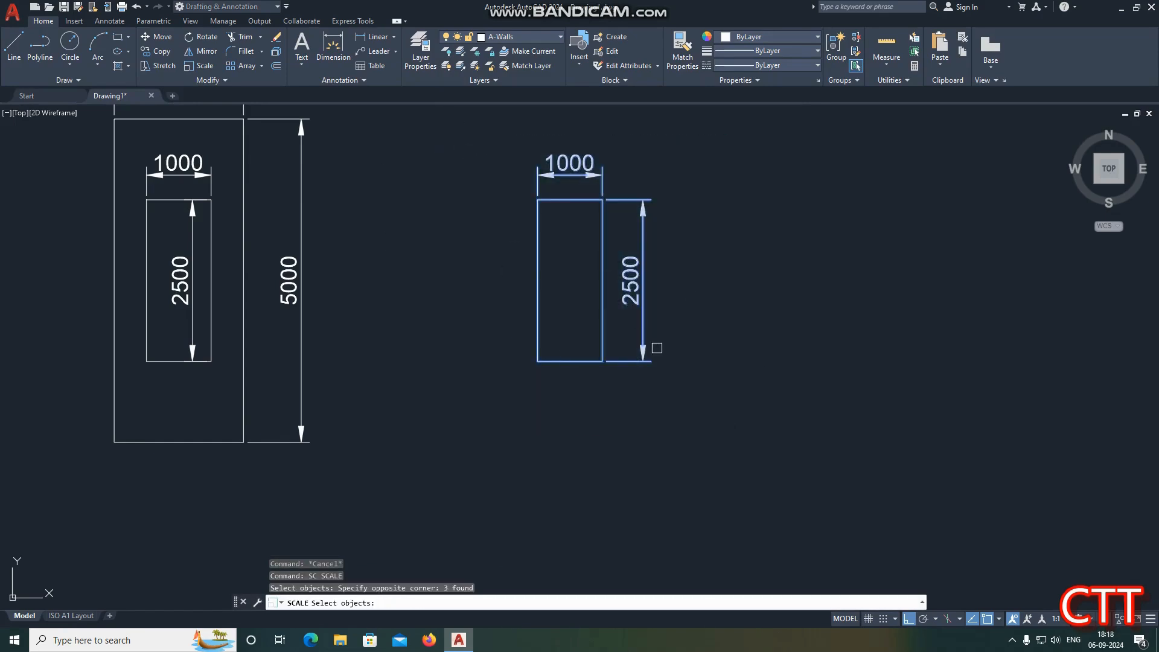
key(Return)
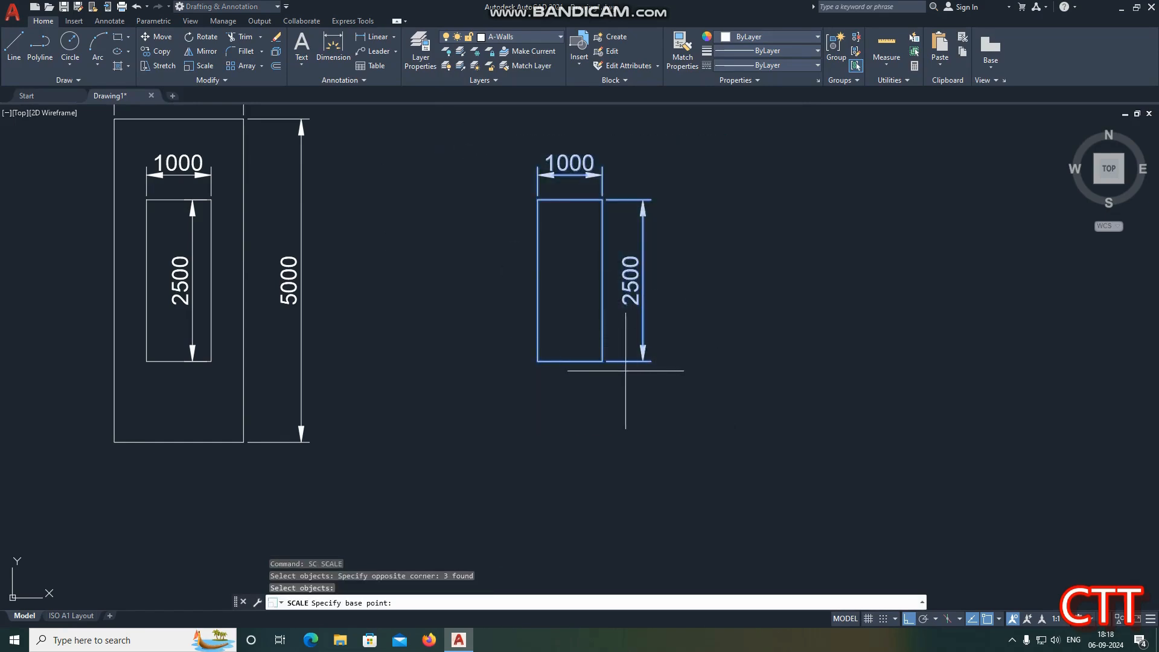
click(570, 280)
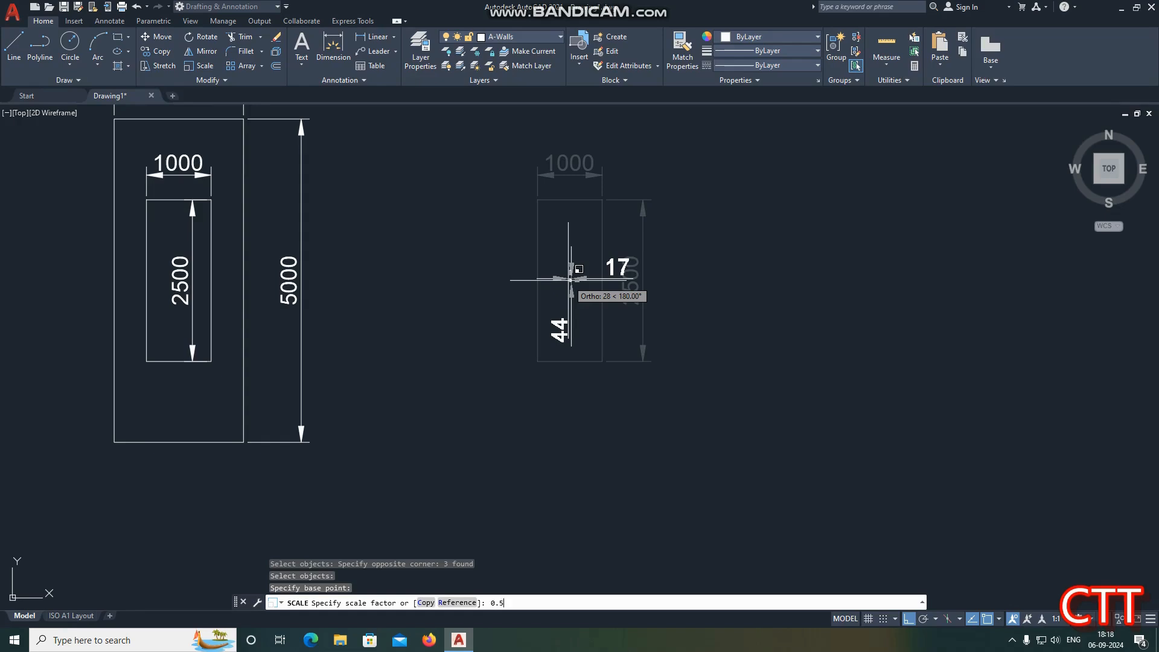
key(Return)
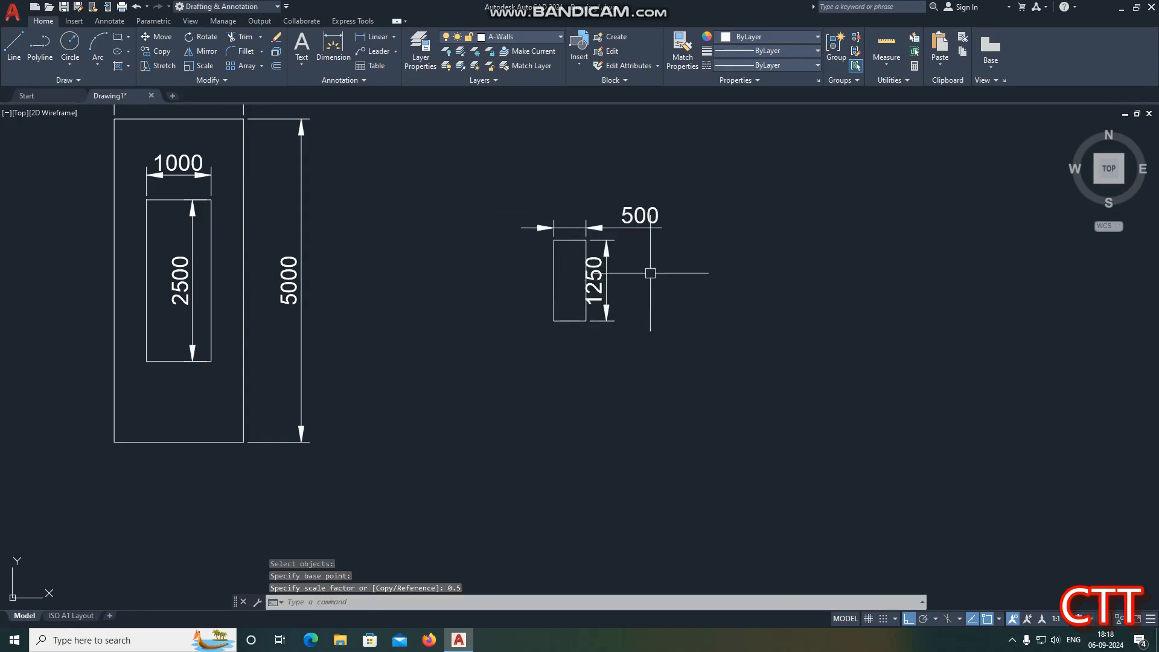
Move the scaled-down rectangle's height dimension line farther right so its text clears the rectangle's edge
scroll(644, 276, up, 2)
click(585, 350)
click(581, 346)
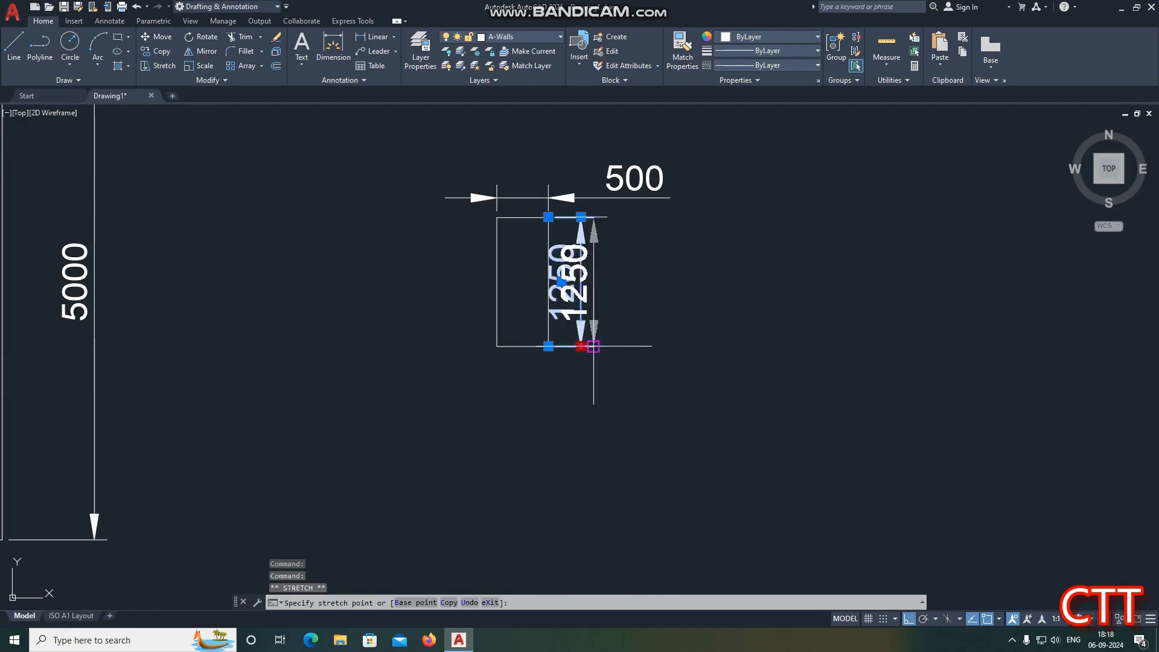
scroll(604, 210, down, 4)
scroll(603, 205, up, 2)
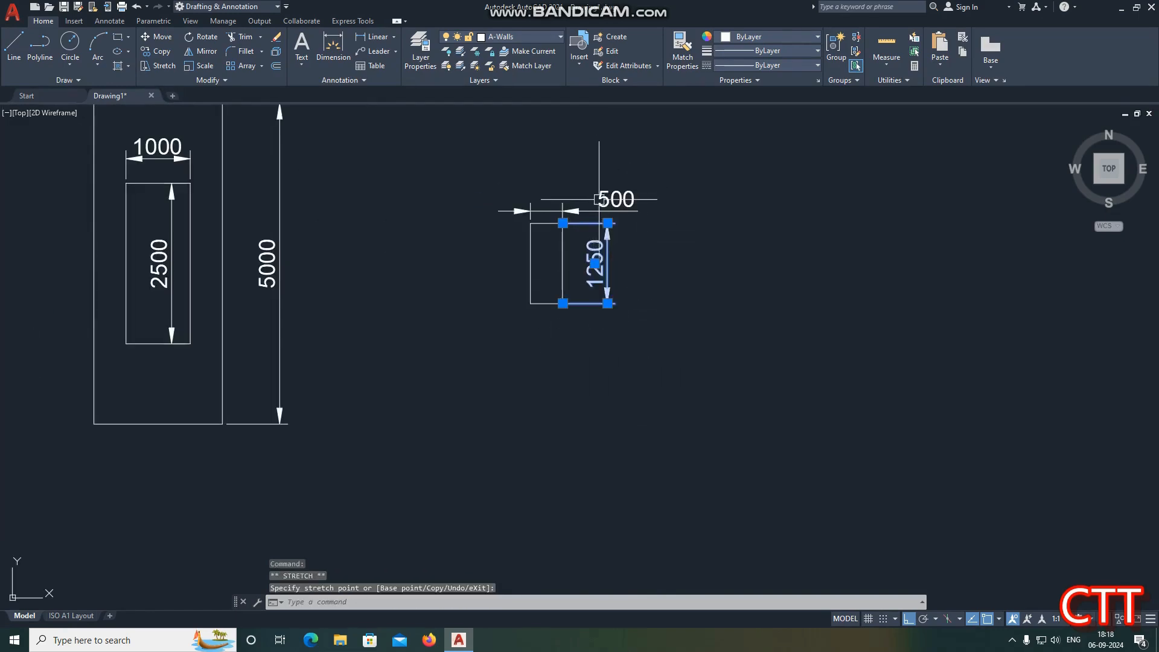
key(Escape)
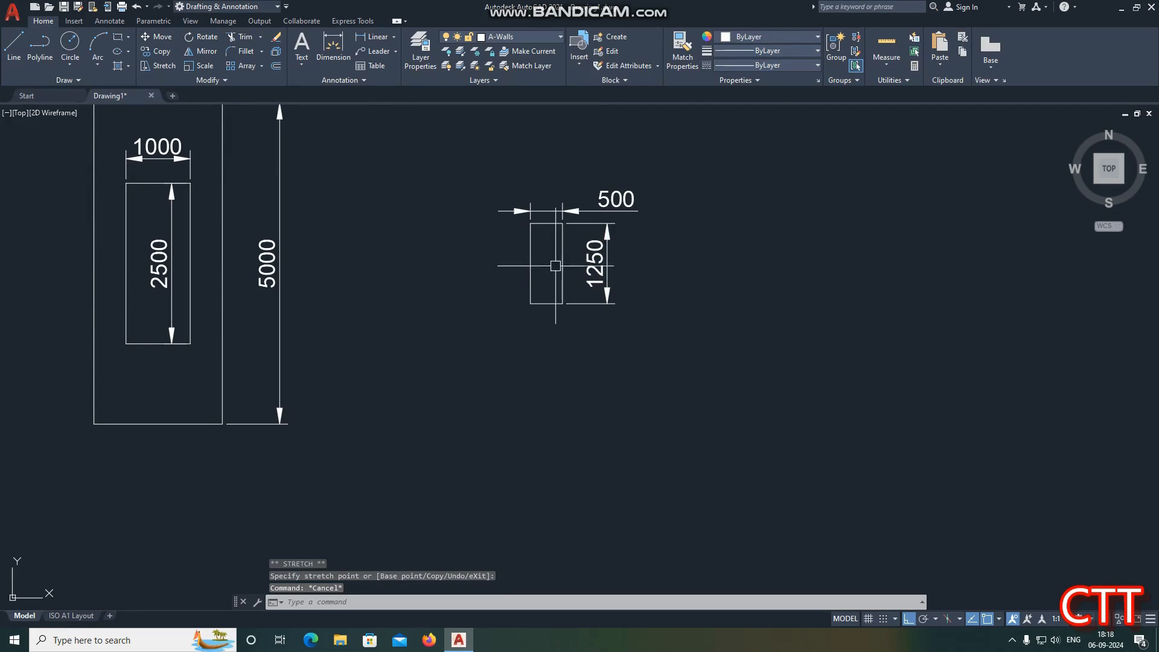
scroll(616, 318, down, 2)
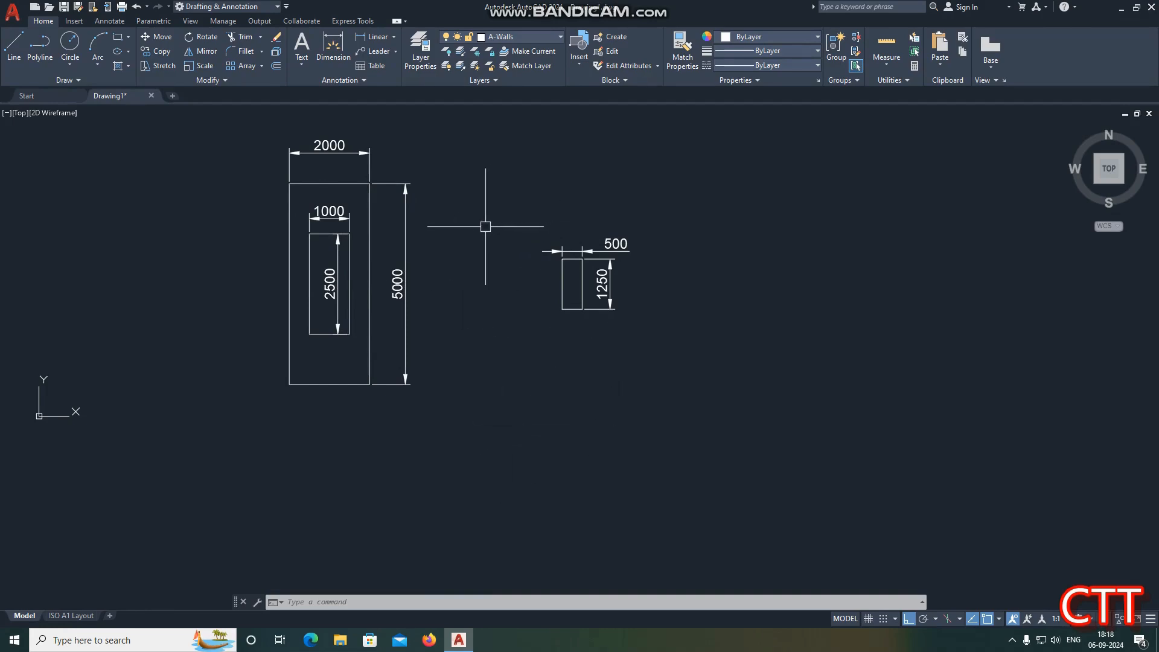
key(Escape)
key(Escape)
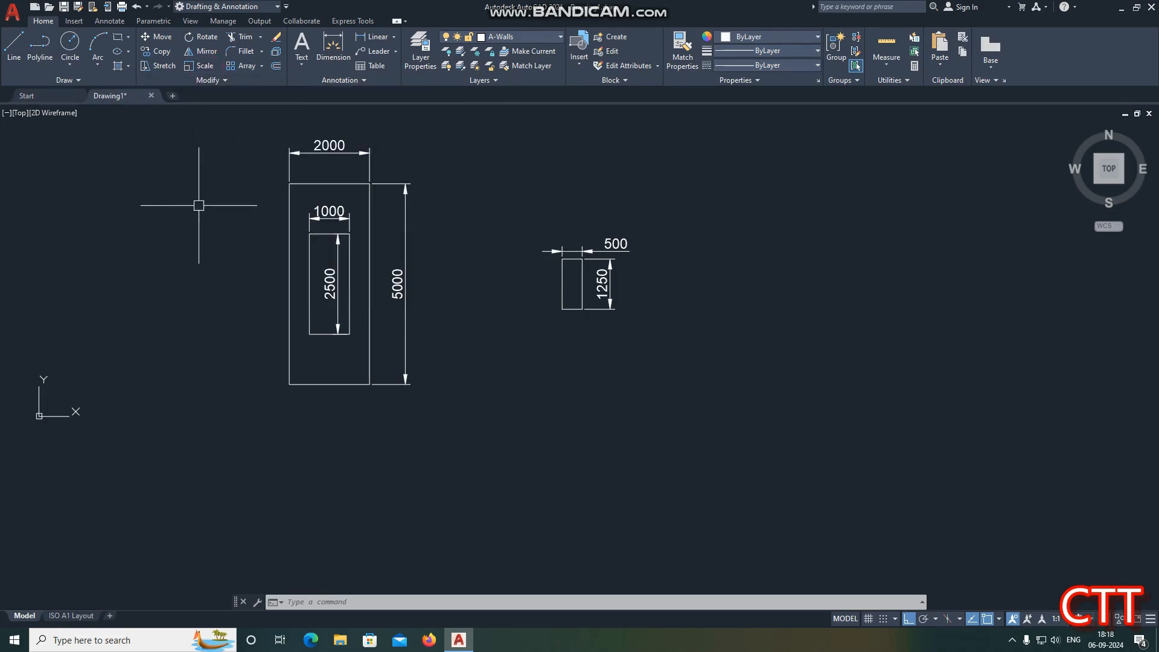
click(1008, 612)
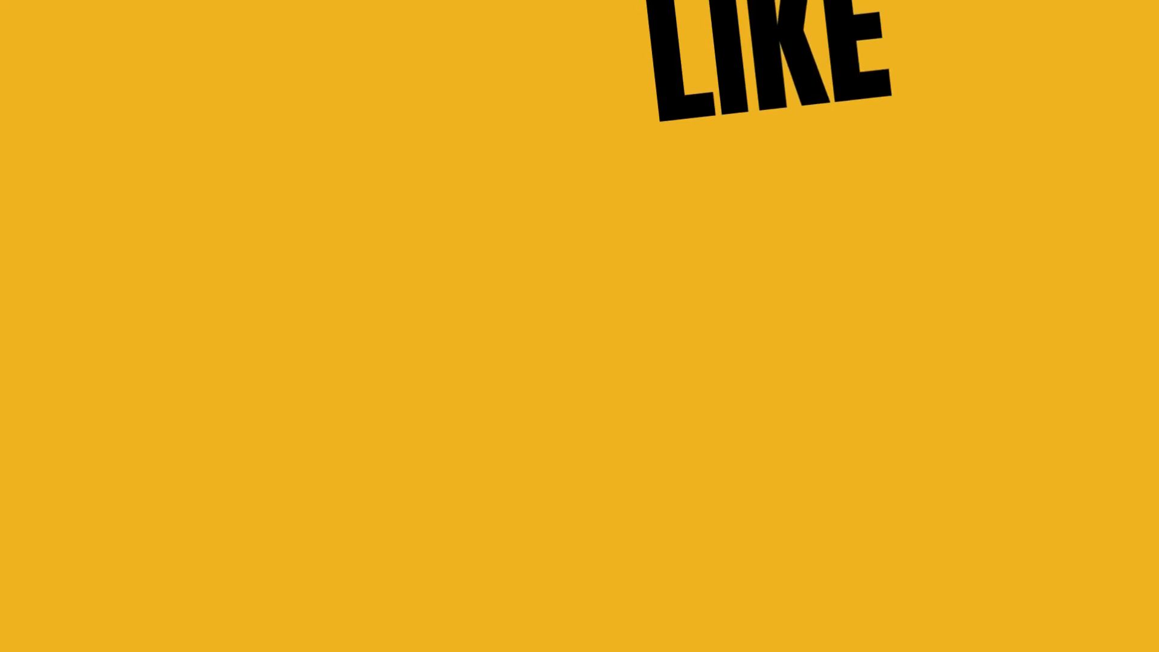